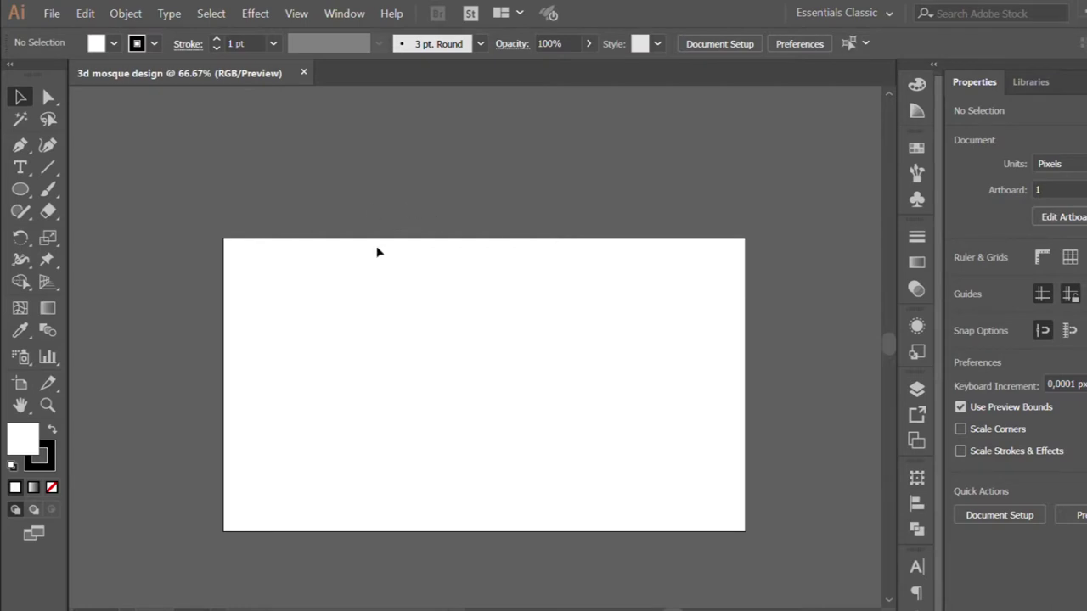
Place the six-swatch green, grey and white palette image, scaled into a narrow column right of the artboard
scroll(407, 289, down, 1)
alt+scroll(441, 325, up, 1)
alt+scroll(441, 325, down, 1)
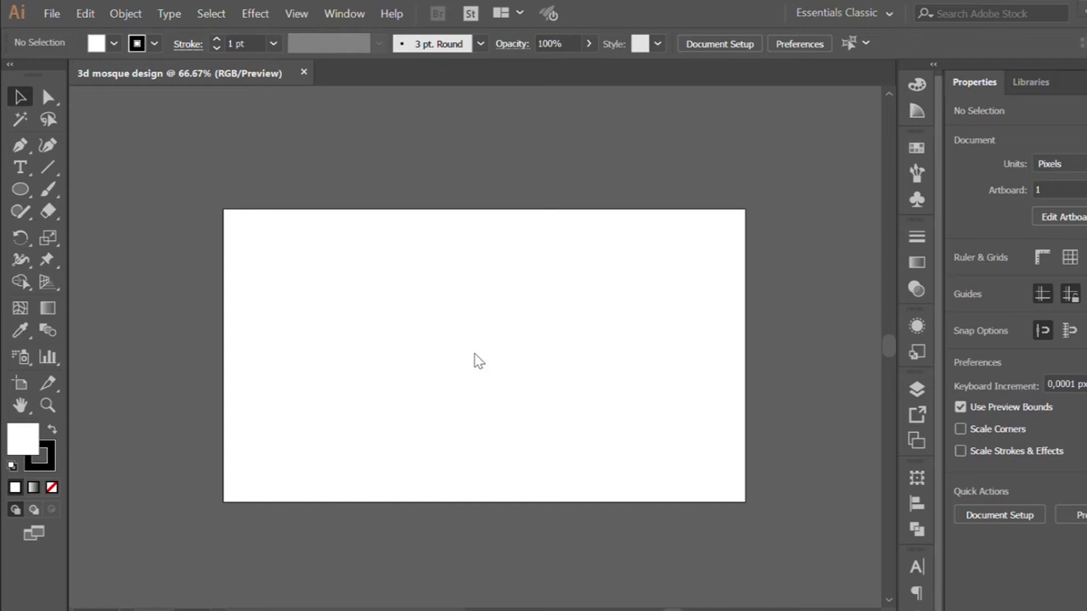
click(150, 182)
mouse_move(150, 181)
mouse_down()
mouse_move(323, 148)
mouse_move(323, 367)
mouse_up()
drag(323, 408, 779, 298)
click(651, 328)
scroll(629, 336, right, 3)
key(ctrl+1)
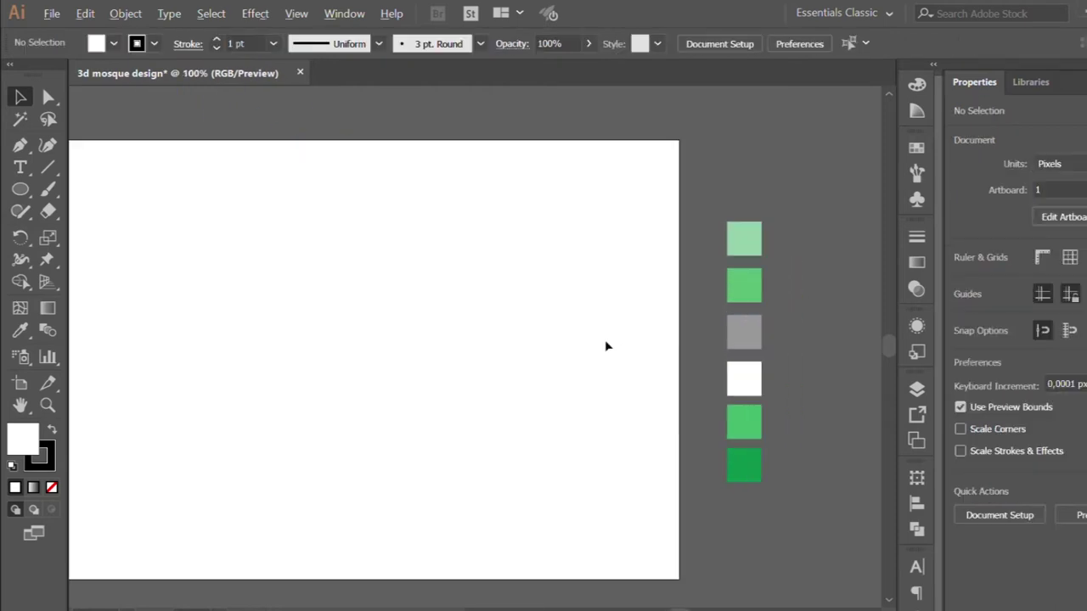
click(20, 145)
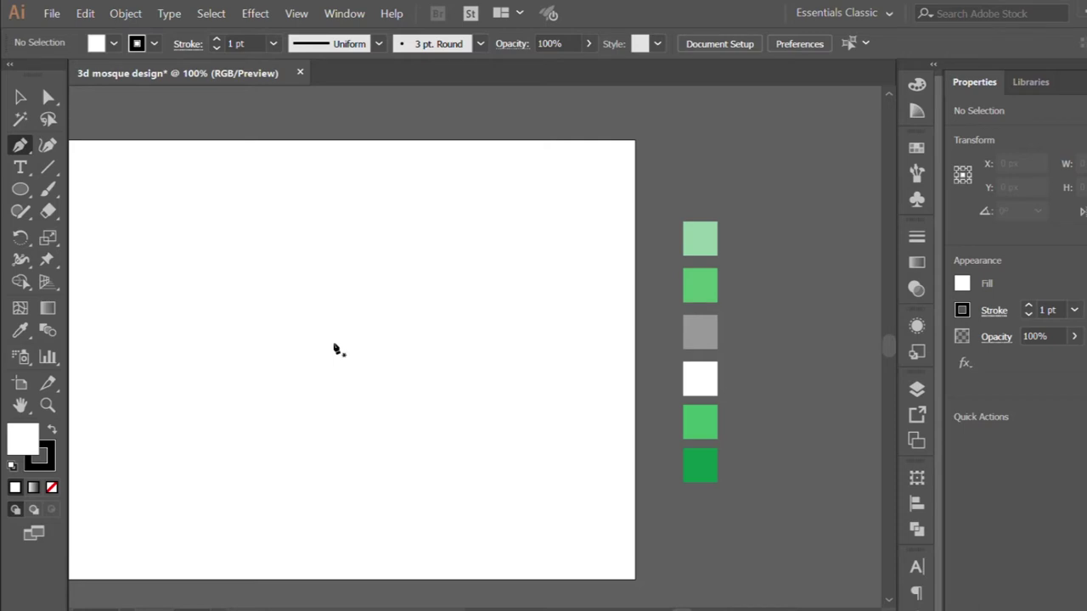
Draw a closed half-dome outline with a curved top and a flat bottom
alt+scroll(431, 240, up, 1)
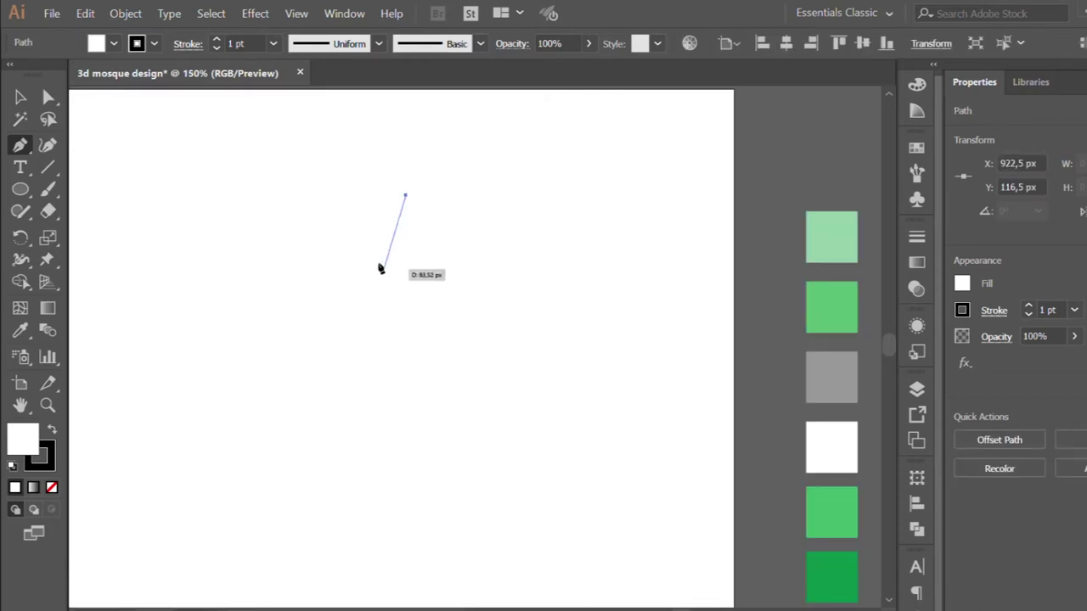
drag(346, 260, 313, 268)
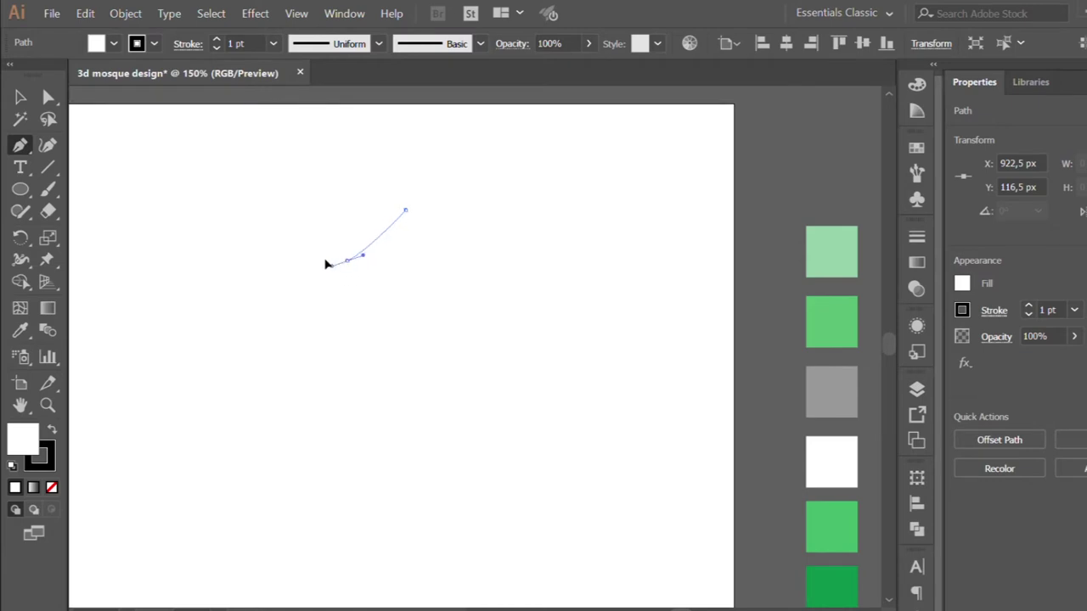
mouse_move(246, 321)
mouse_down()
mouse_move(230, 358)
mouse_move(237, 423)
mouse_up()
key(ctrl+z)
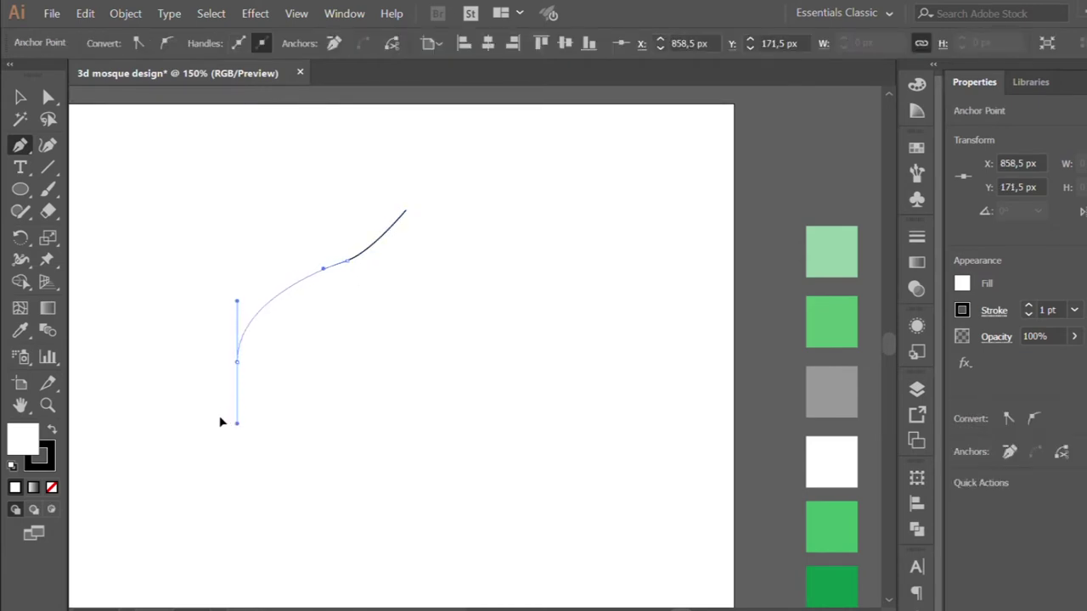
scroll(218, 427, down, 2)
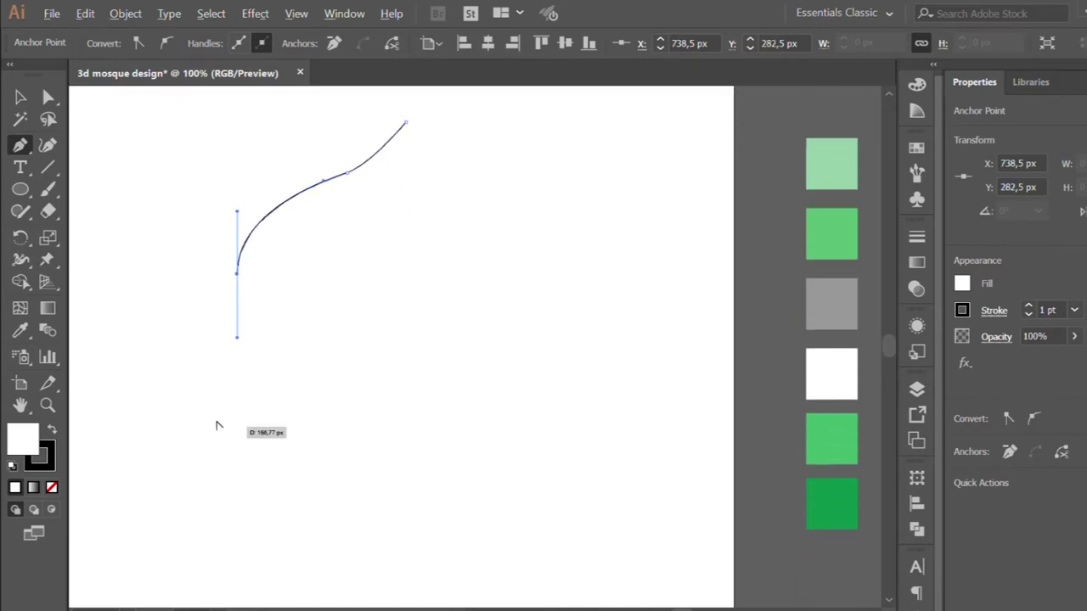
alt+scroll(218, 427, down, 1)
click(233, 526)
click(345, 526)
click(342, 196)
Fill the half-dome with the medium green swatch using the Eyedropper
click(20, 330)
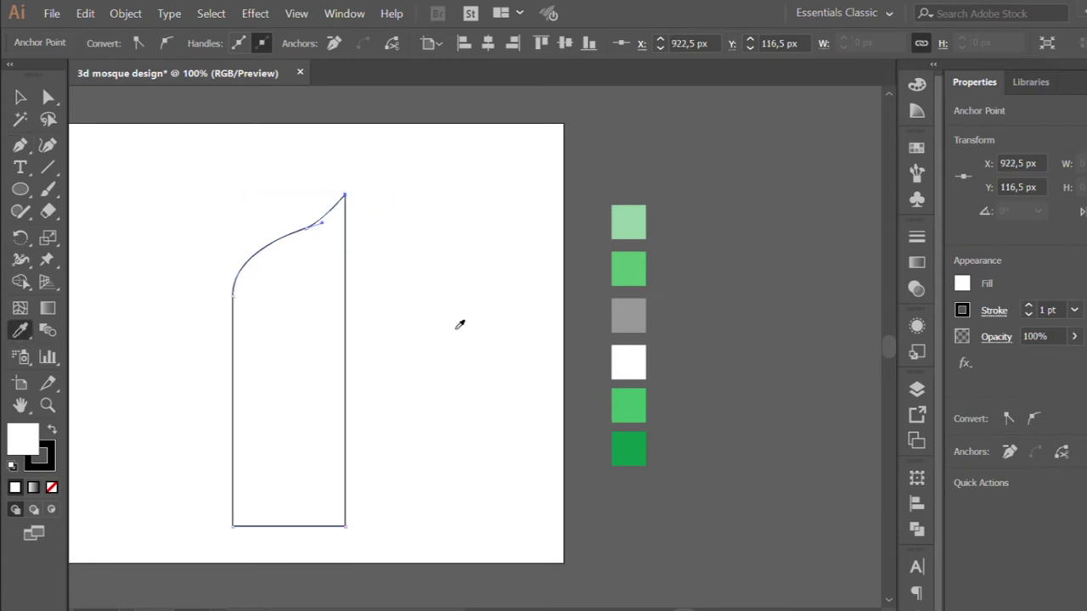
click(617, 397)
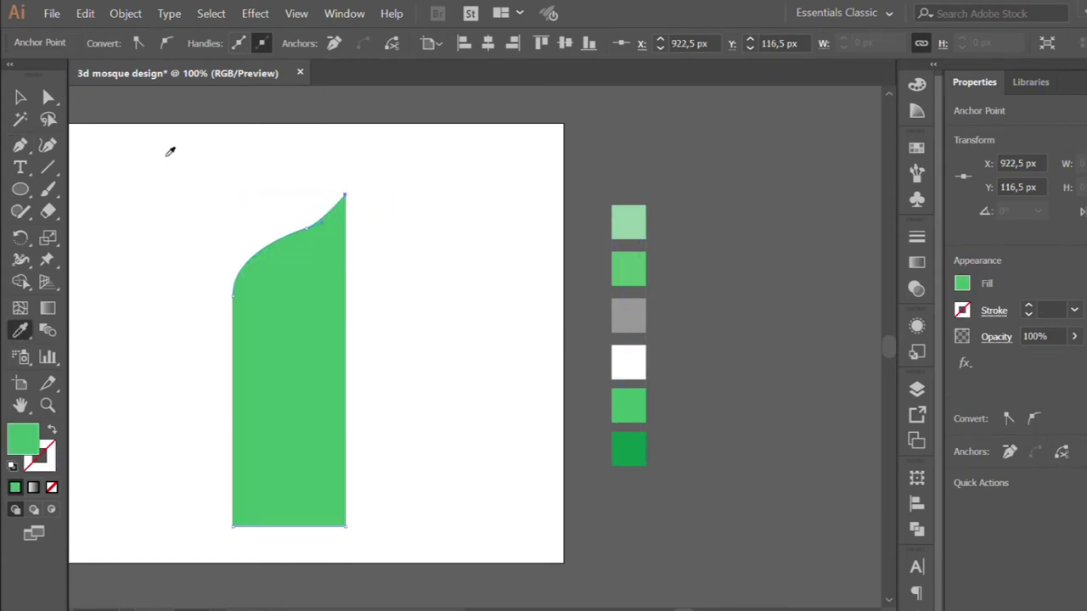
click(633, 447)
click(628, 273)
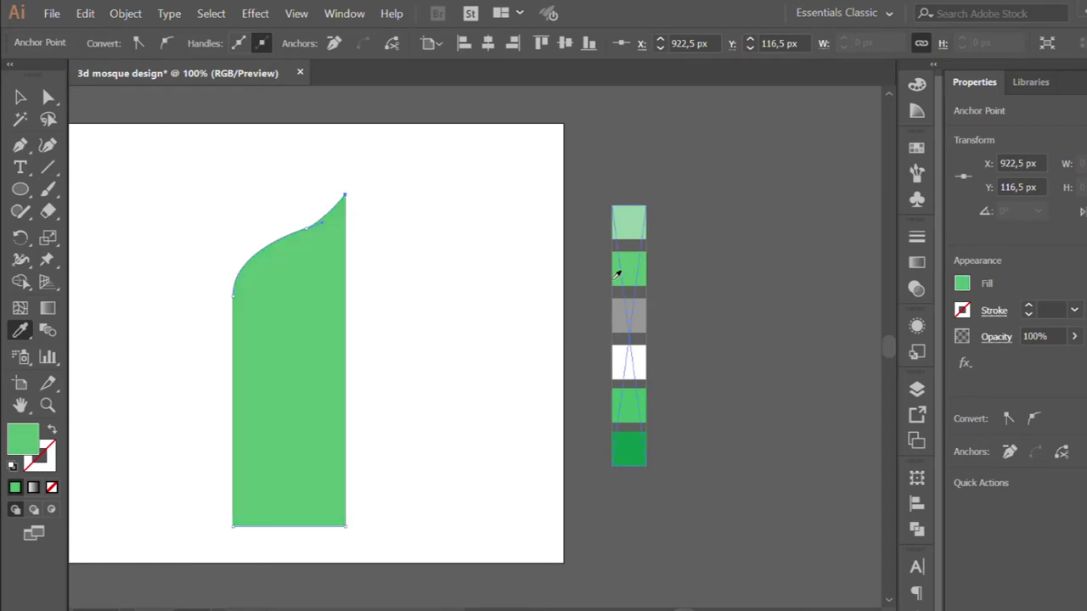
click(618, 401)
key(v)
click(174, 165)
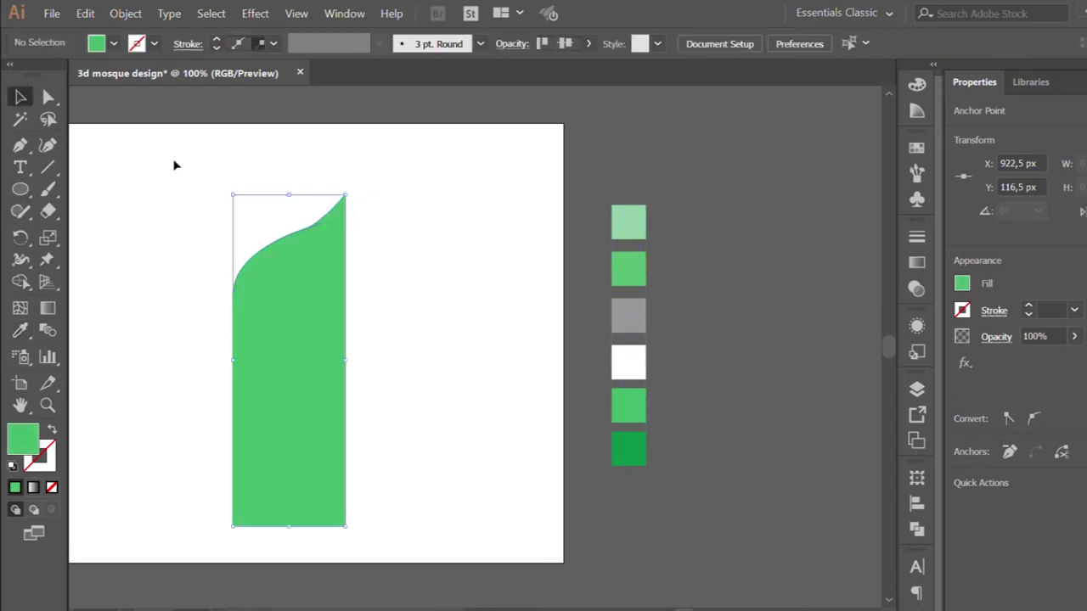
click(263, 251)
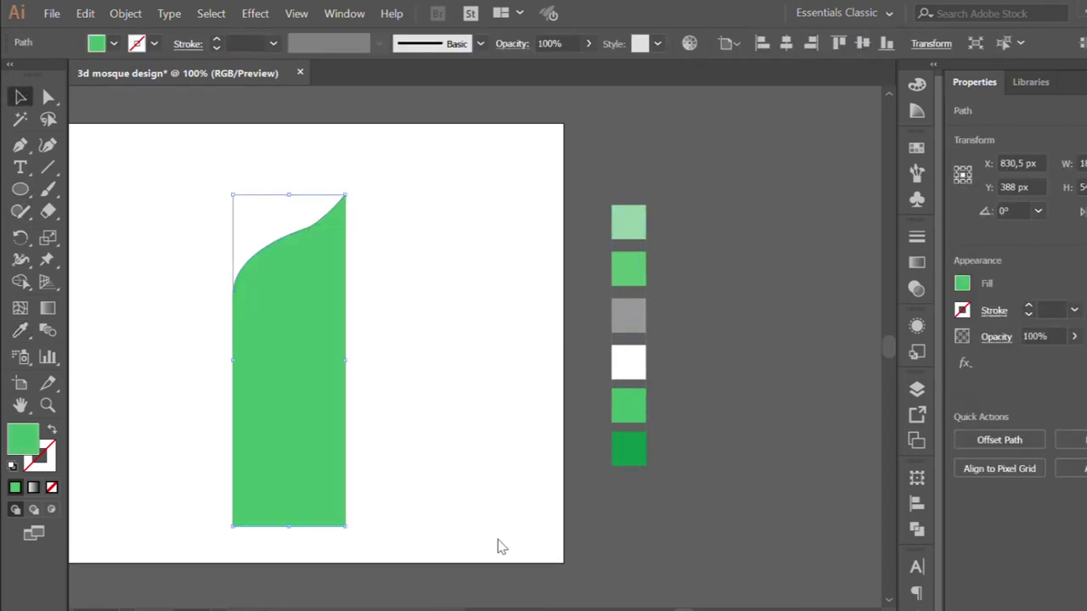
Place a mirrored copy of the half-dome beside the left half
drag(294, 317, 404, 321)
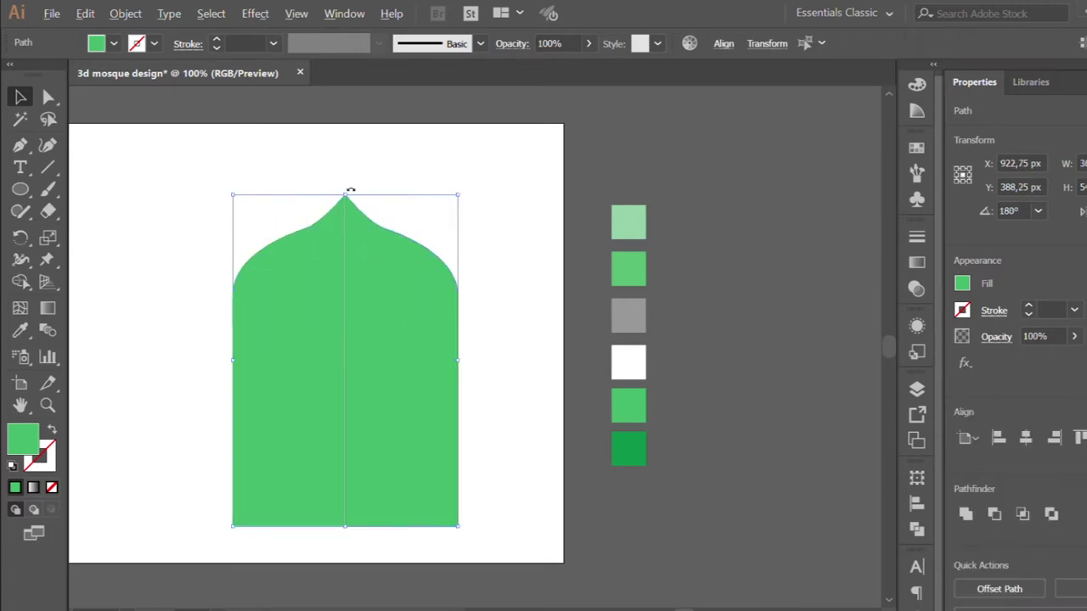
alt+scroll(352, 189, up, 3)
click(317, 205)
alt+scroll(317, 205, up, 1)
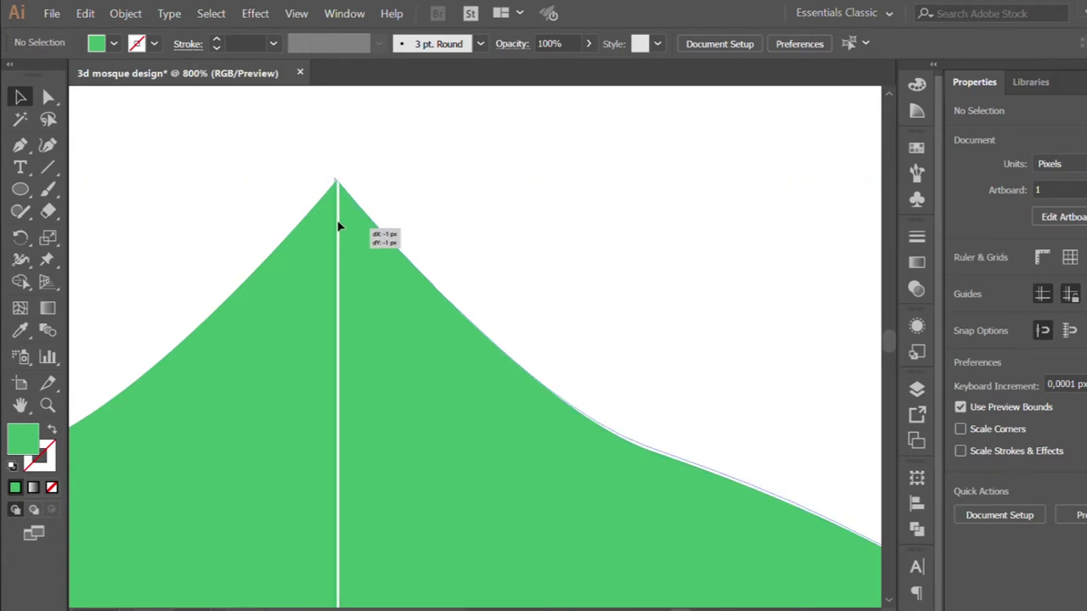
click(376, 235)
key(Delete)
click(335, 268)
alt+scroll(336, 268, down, 3)
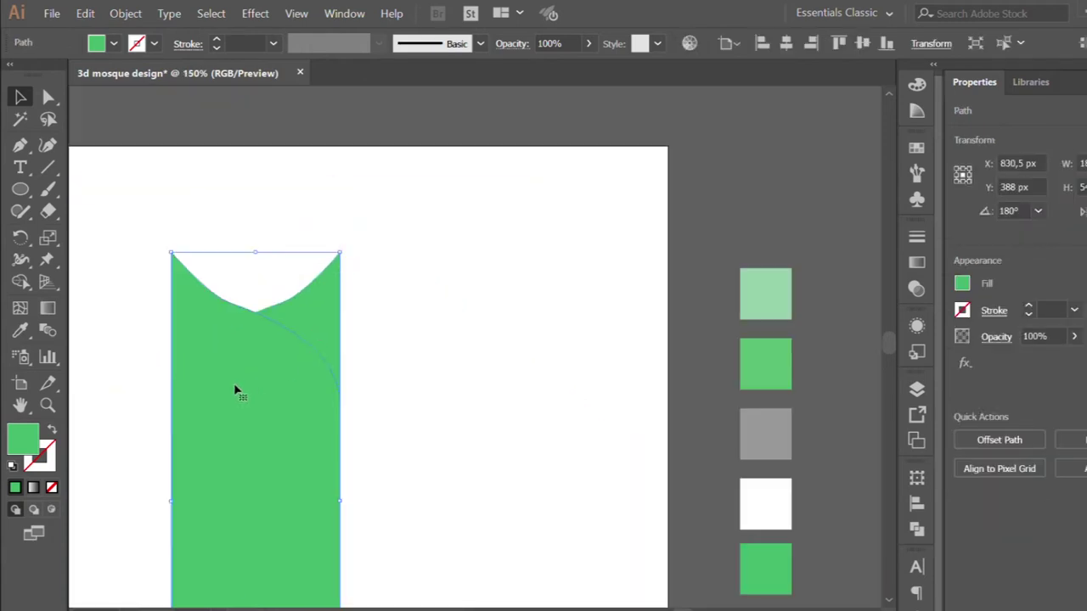
drag(236, 390, 403, 389)
Group both dome halves and merge them into one shape with Pathfinder Unite
drag(303, 192, 424, 340)
key(ctrl+g)
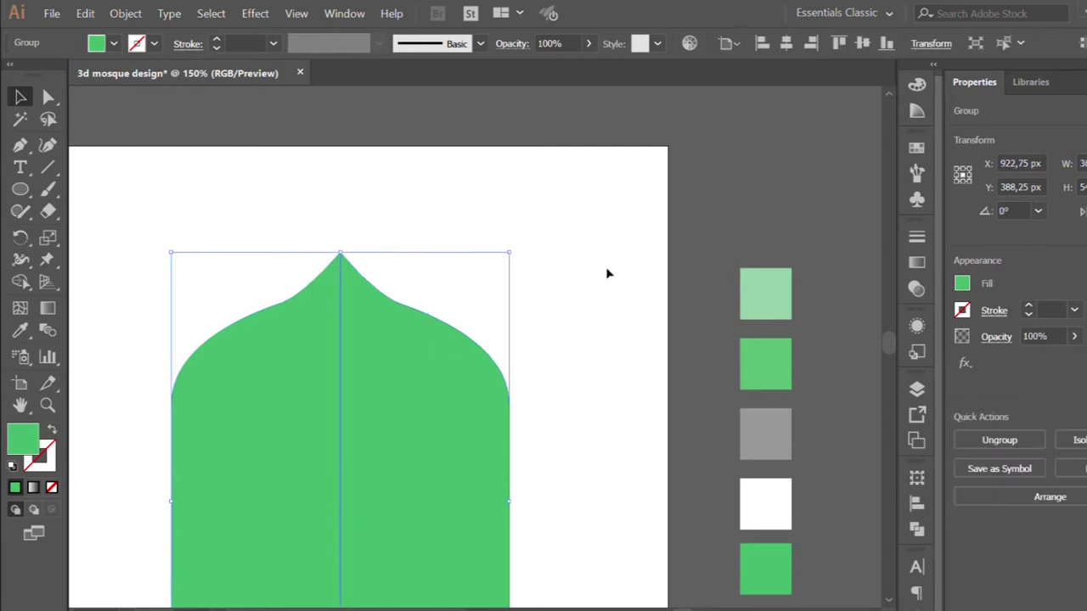
click(614, 285)
alt+scroll(376, 405, up, 1)
double_click(376, 405)
alt+scroll(375, 402, down, 1)
alt+scroll(365, 416, up, 1)
alt+scroll(348, 432, up, 1)
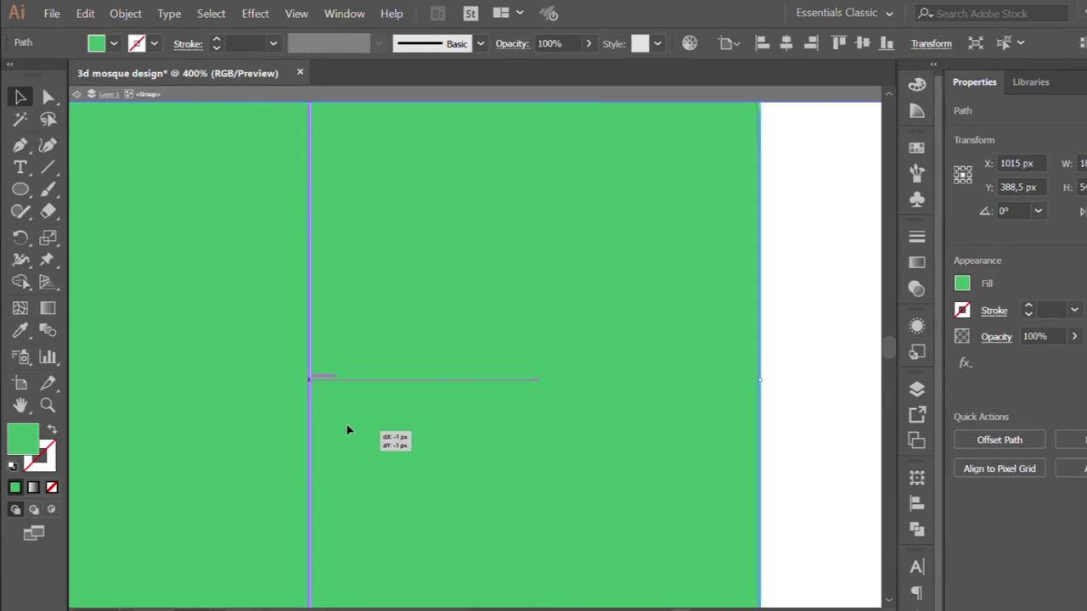
key(ctrl+1)
click(965, 514)
double_click(594, 362)
scroll(586, 369, down, 2)
scroll(575, 377, right, 1)
click(356, 345)
Lower the dome's two side anchors and reshape its curve for a centred pointed tip
scroll(490, 357, up, 1)
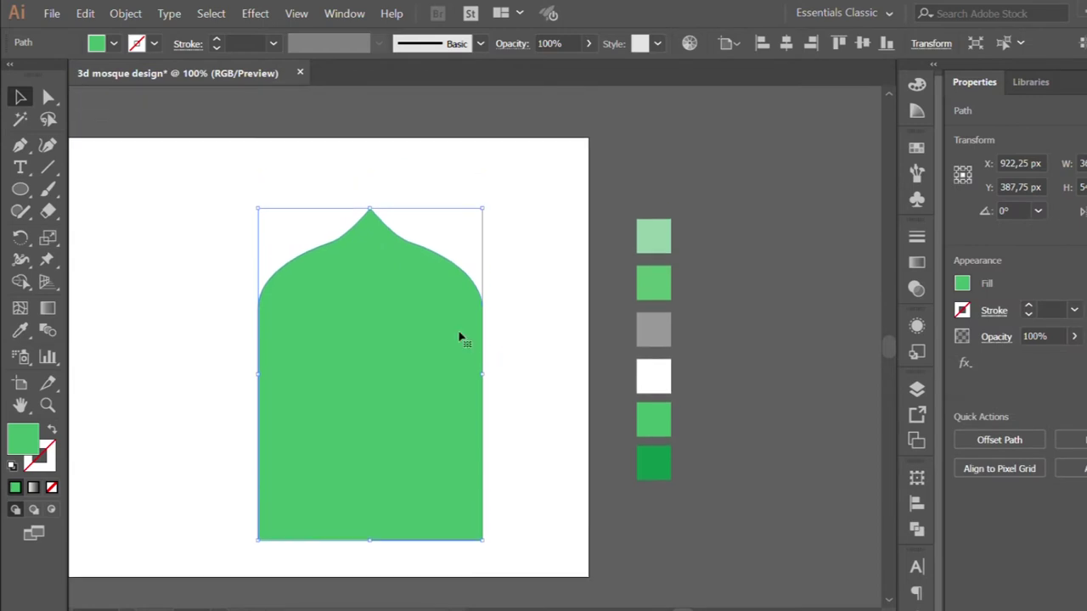
click(48, 97)
click(257, 308)
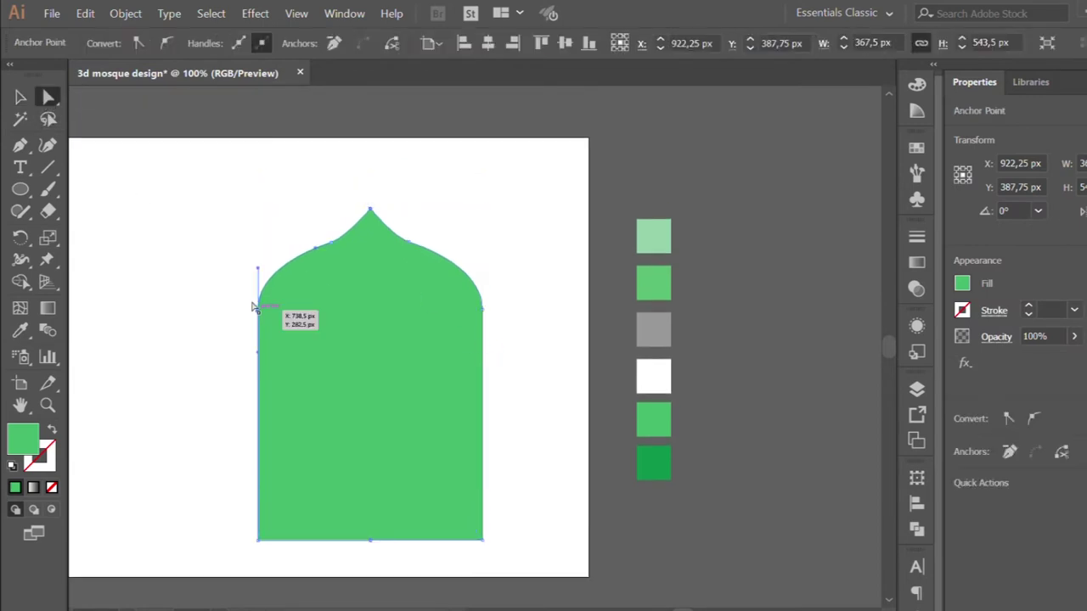
shift+click(480, 306)
drag(480, 306, 476, 327)
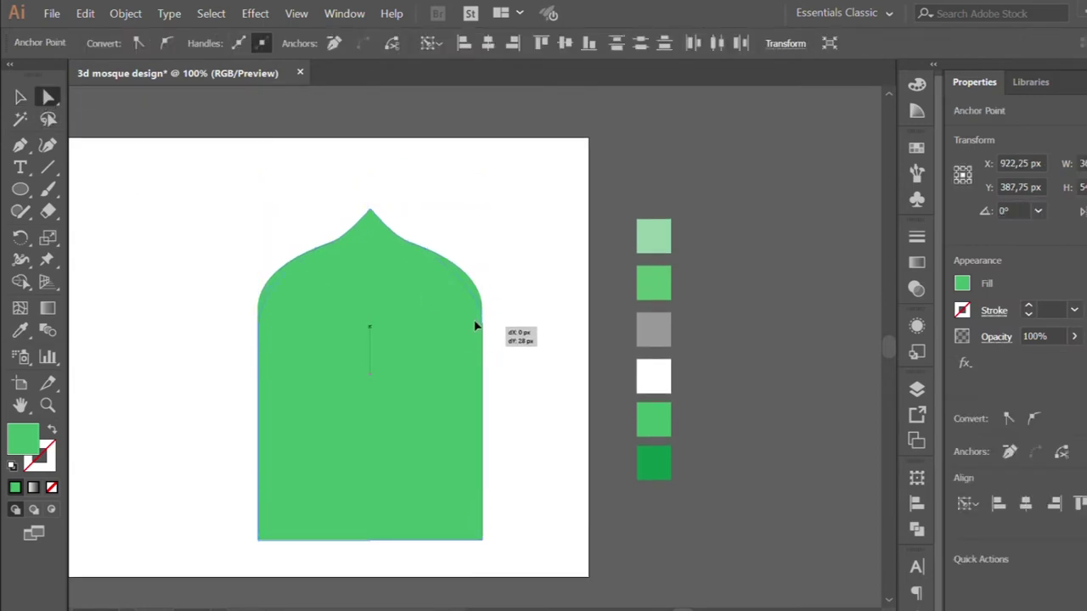
click(483, 277)
scroll(475, 275, right, 1)
scroll(468, 274, down, 1)
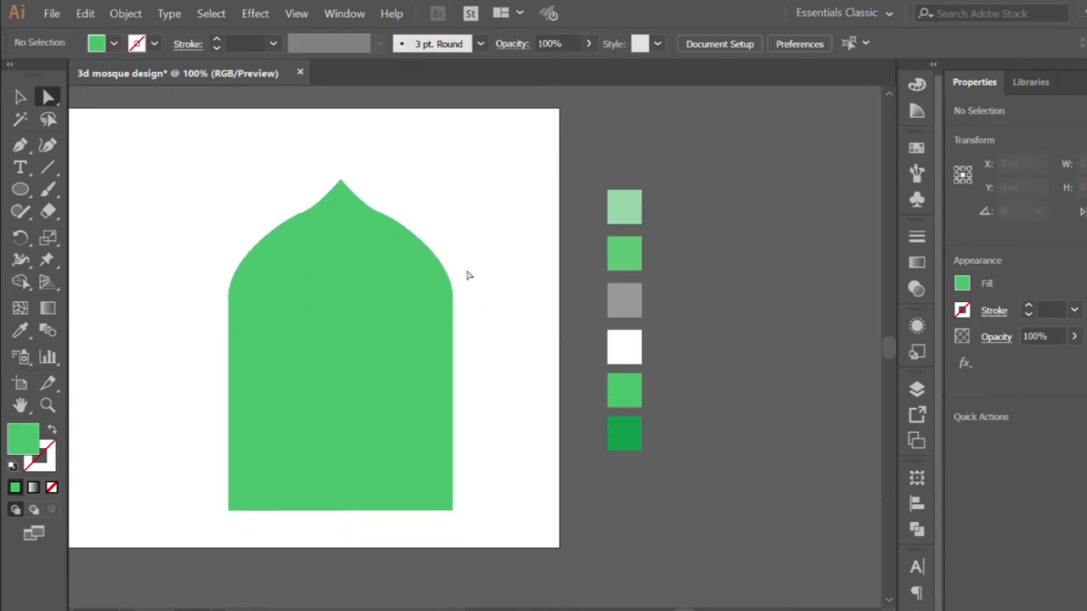
drag(299, 213, 280, 219)
Make a copy behind the green arch and fill it with the light-green swatch
key(v)
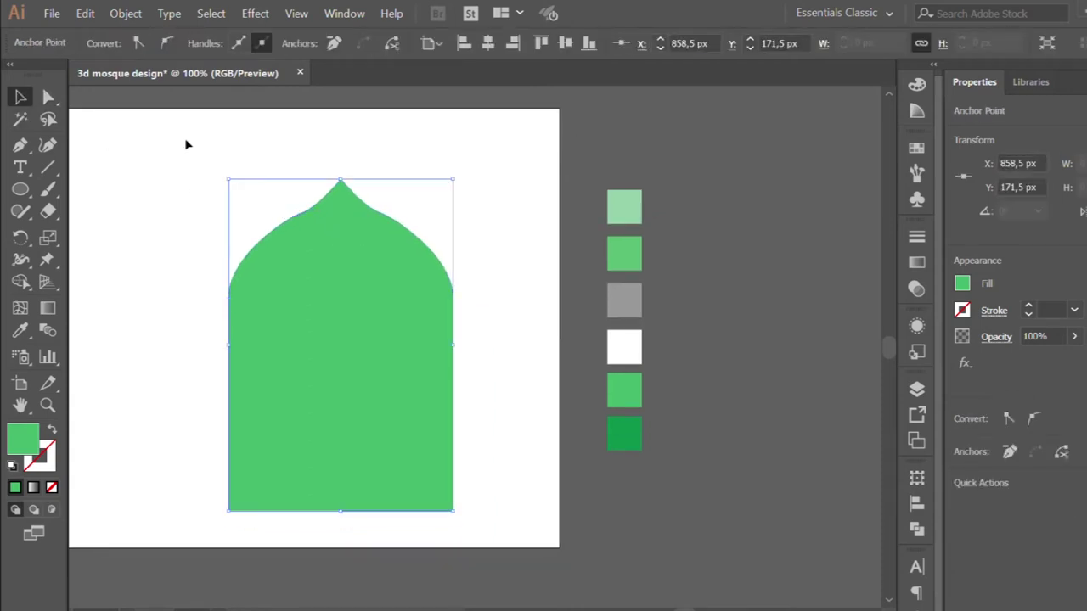
click(262, 167)
scroll(262, 167, up, 1)
scroll(333, 225, down, 1)
click(332, 225)
scroll(334, 233, down, 1)
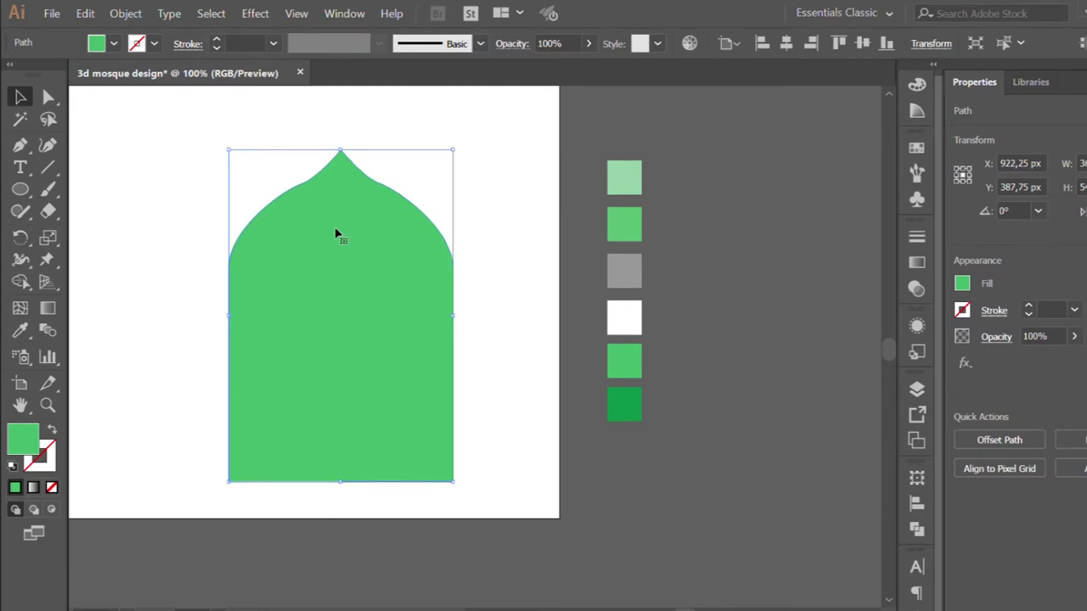
scroll(335, 234, up, 2)
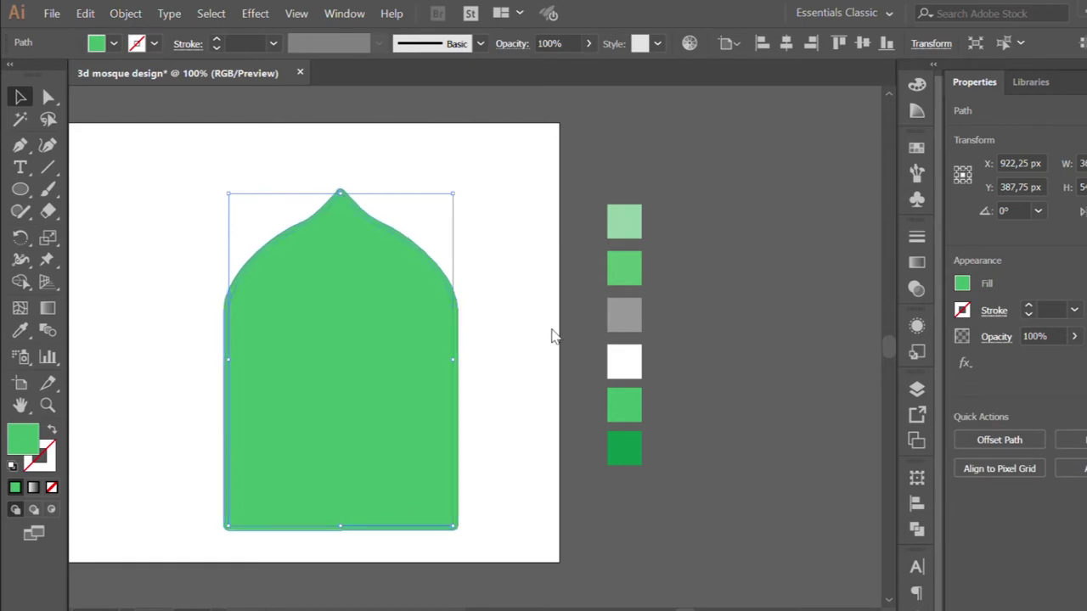
click(20, 330)
click(624, 221)
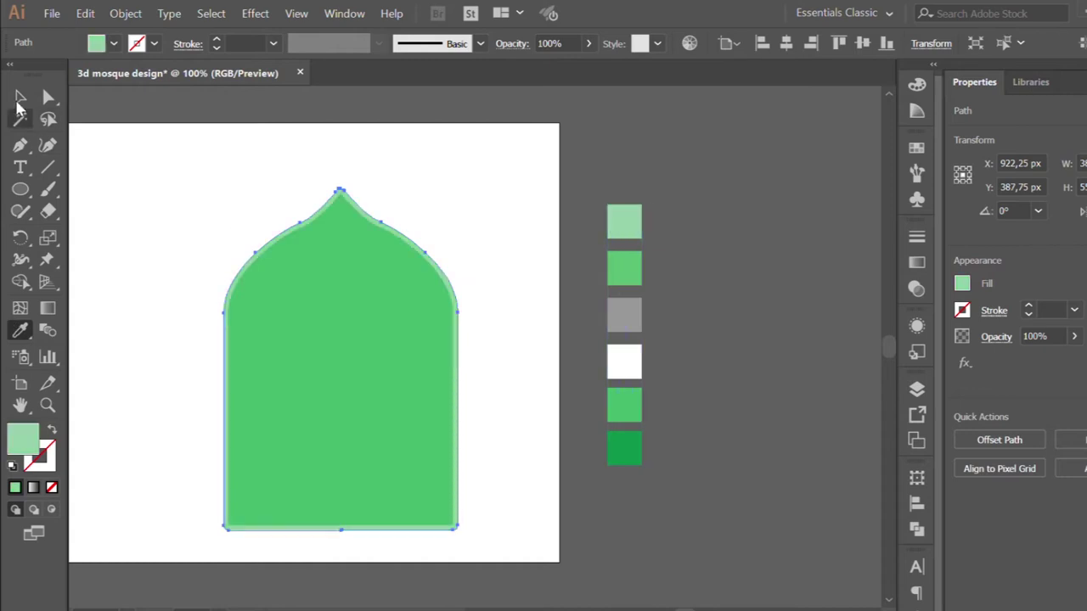
Shrink the front green arch inside the light-green one to form a border
click(20, 97)
click(201, 161)
click(391, 289)
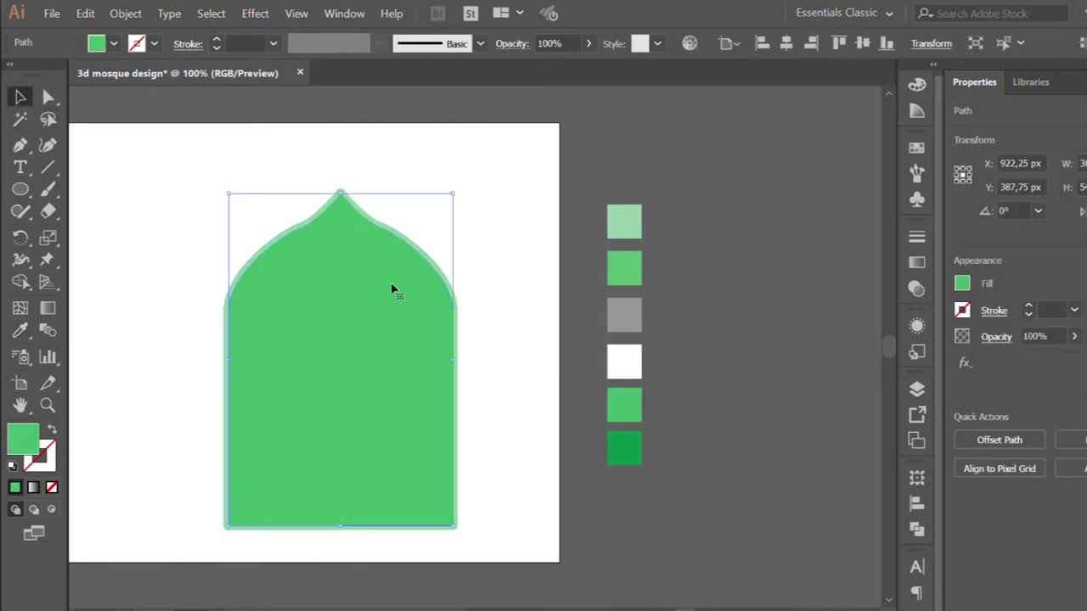
drag(342, 526, 343, 491)
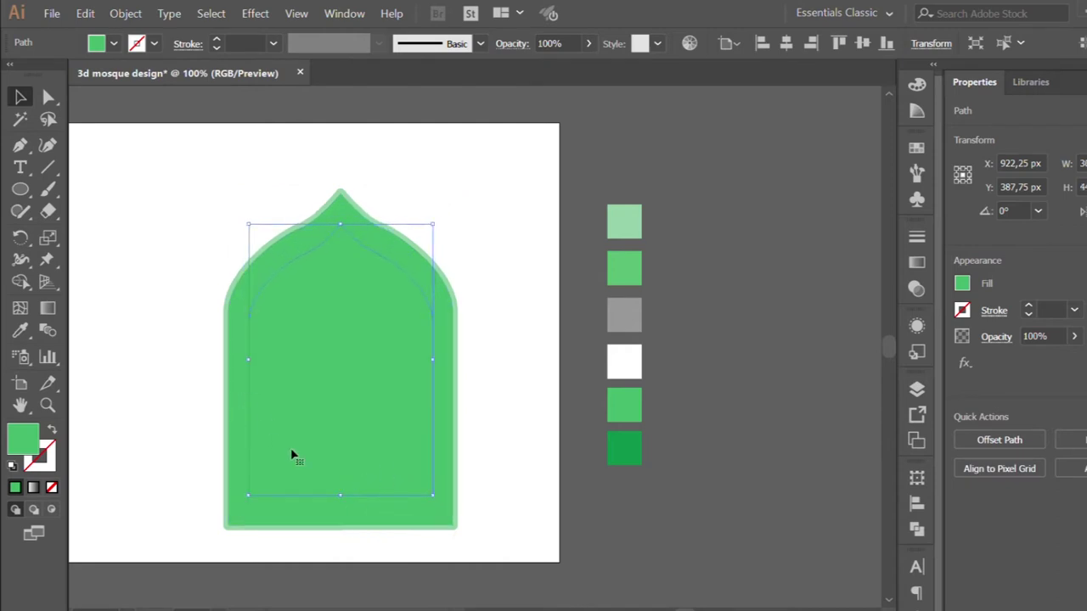
Drag the inner arch's bottom anchors down to the frame's base
scroll(245, 303, down, 1)
double_click(296, 328)
click(47, 96)
key(ctrl+plus)
key(ctrl+plus)
drag(127, 440, 531, 375)
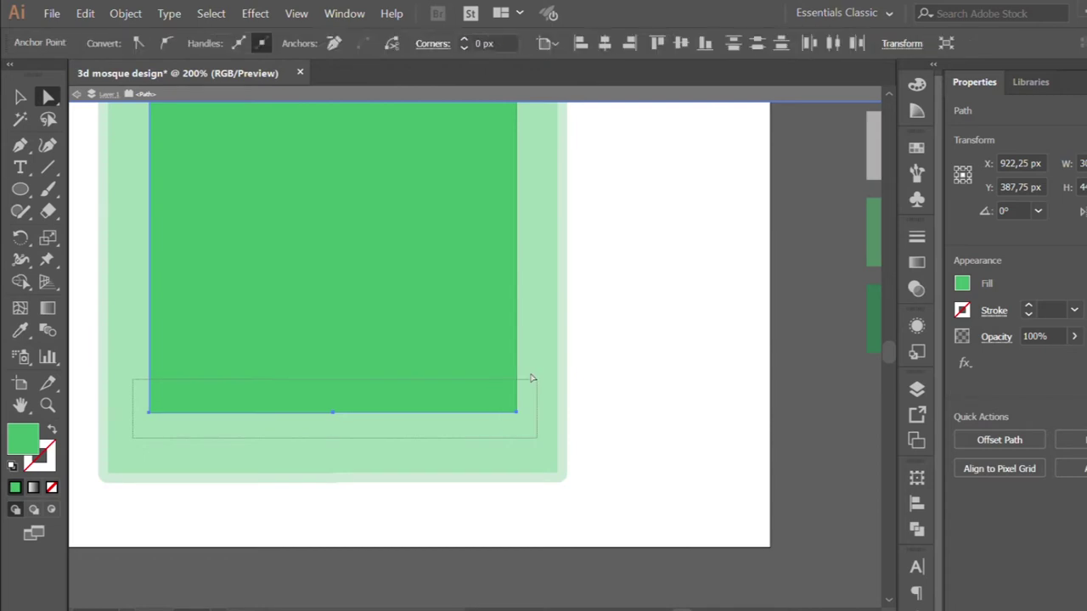
drag(331, 414, 321, 438)
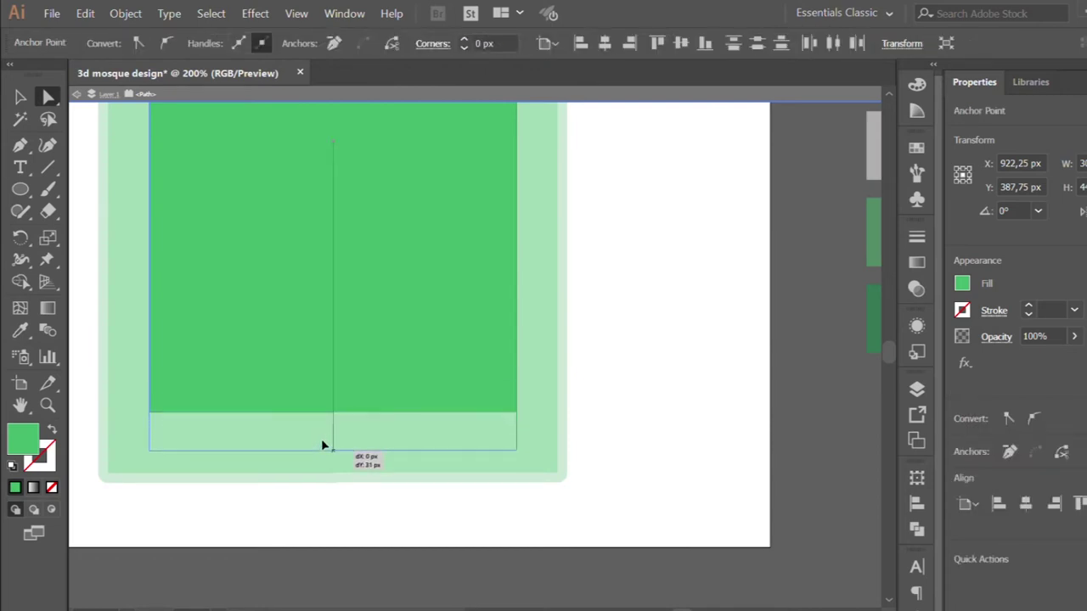
drag(322, 438, 323, 438)
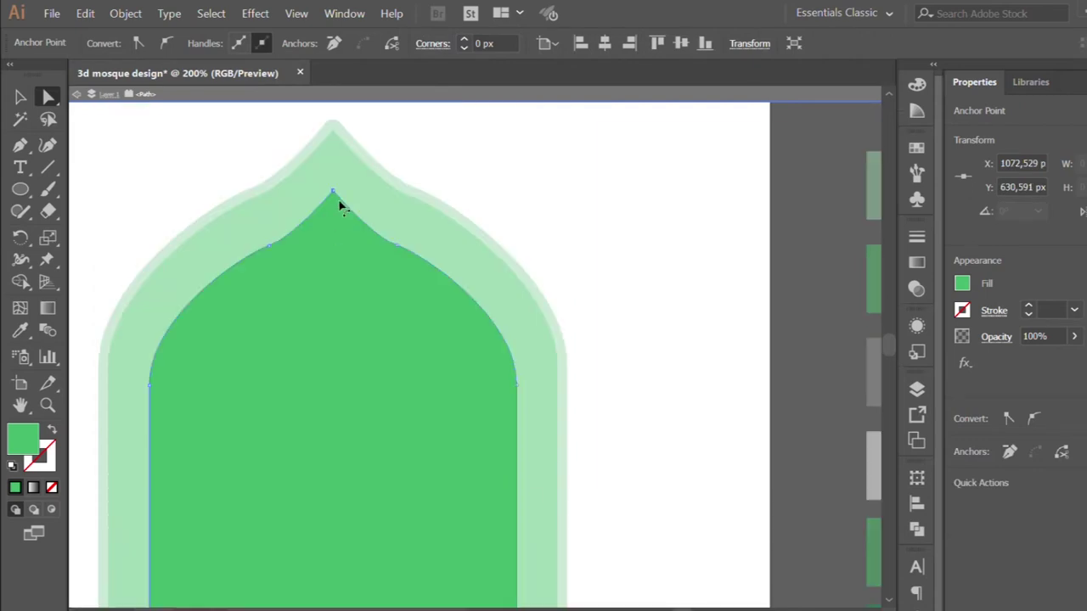
Exit isolation mode and select the inner arch for the gradient mesh
scroll(290, 354, down, 1)
click(20, 97)
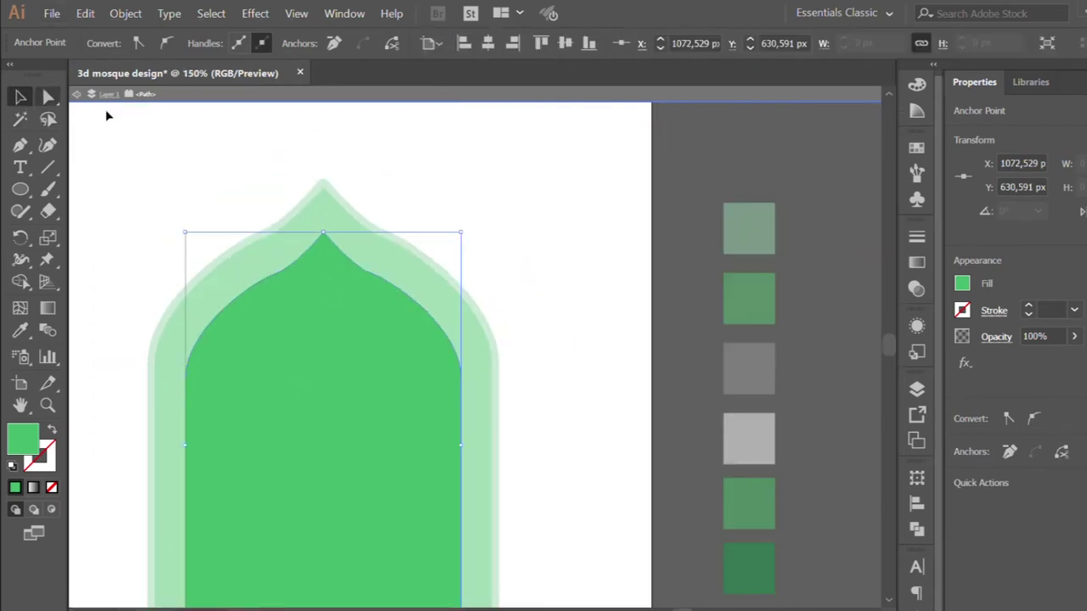
double_click(108, 116)
scroll(238, 161, down, 1)
click(273, 338)
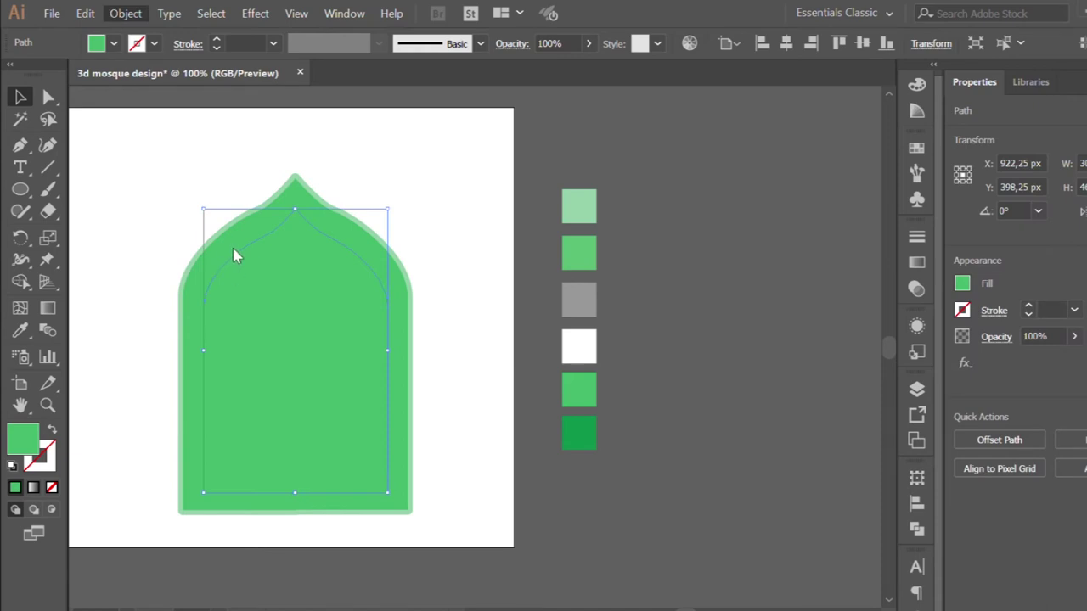
Select the mesh points along the arch's top, bottom row and left column
double_click(288, 311)
key(a)
scroll(316, 212, up, 1)
drag(257, 184, 365, 251)
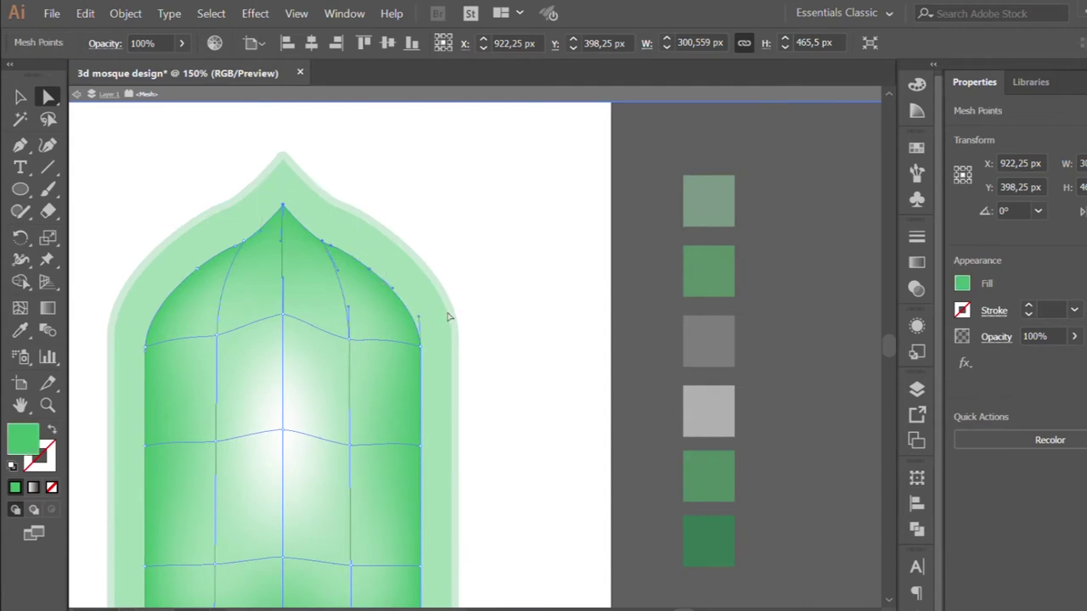
scroll(458, 315, down, 3)
drag(119, 545, 356, 506)
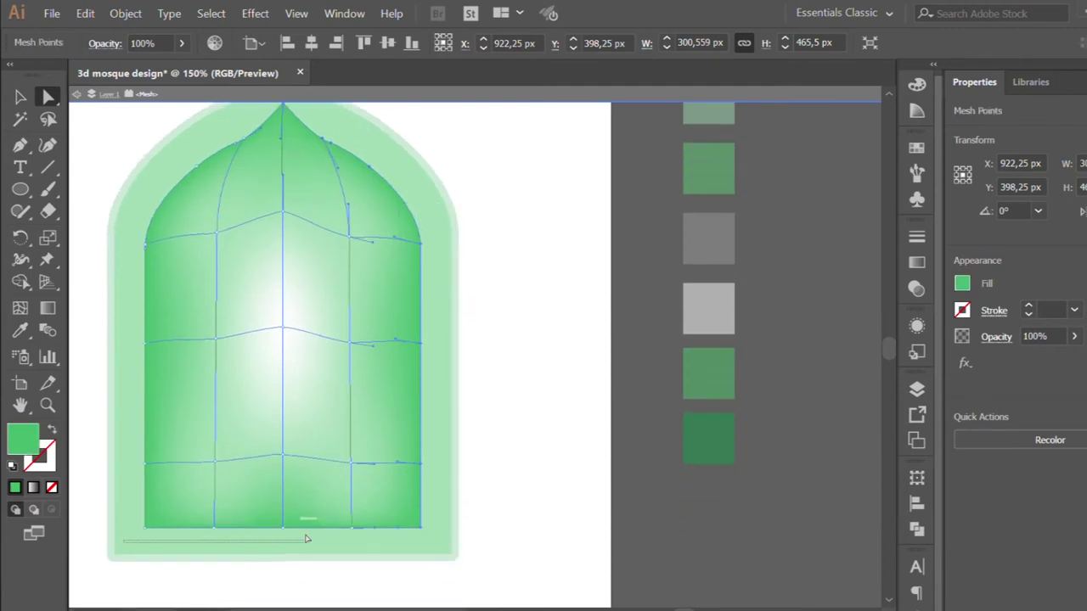
drag(123, 212, 166, 479)
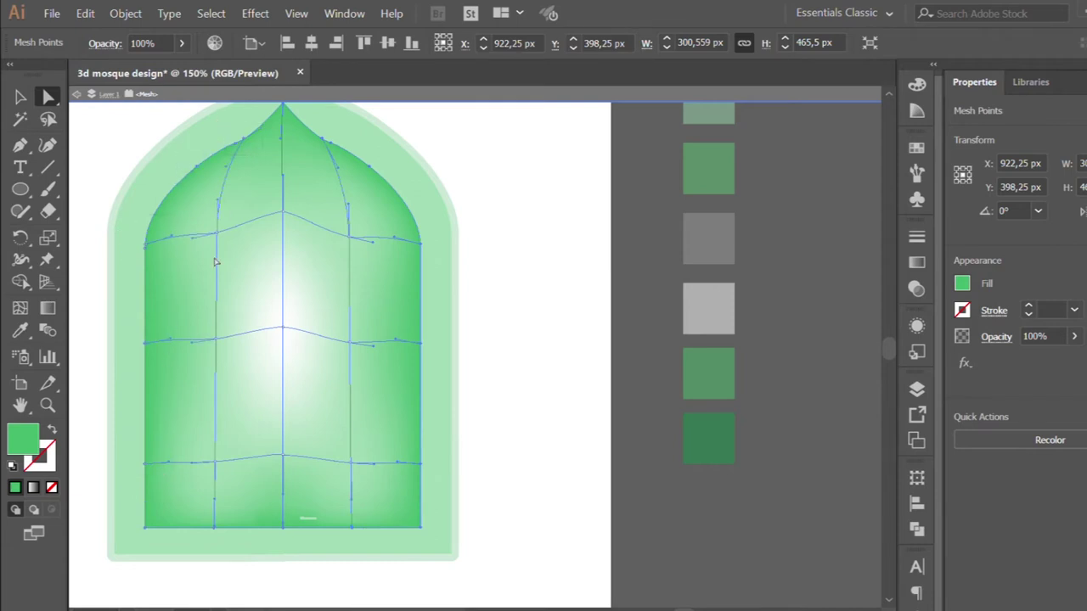
Colour the selected edge mesh points with the grey swatch and check the shading
click(21, 330)
click(704, 231)
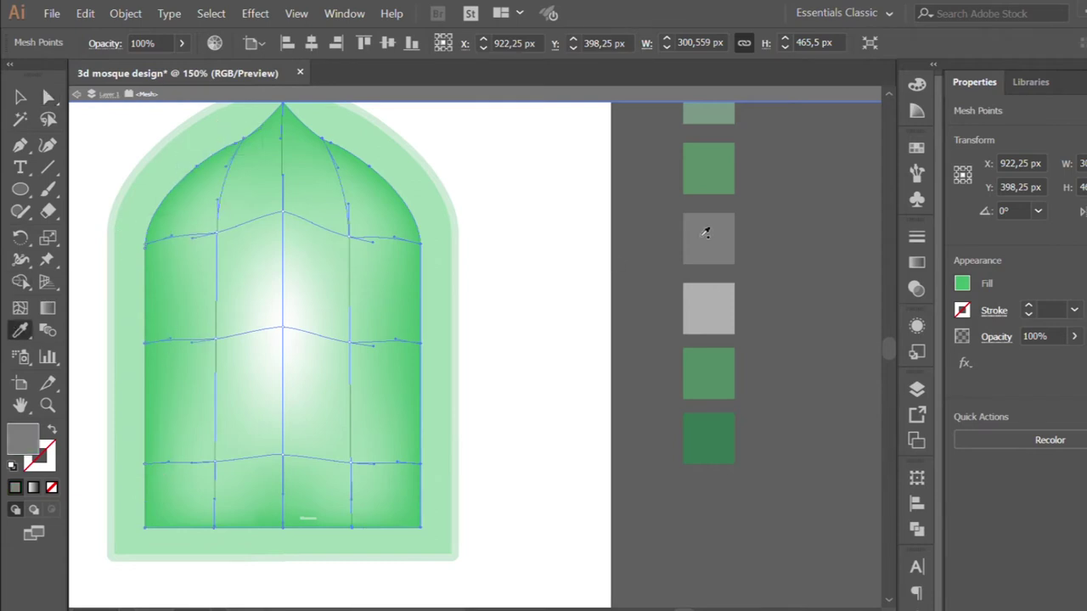
click(21, 97)
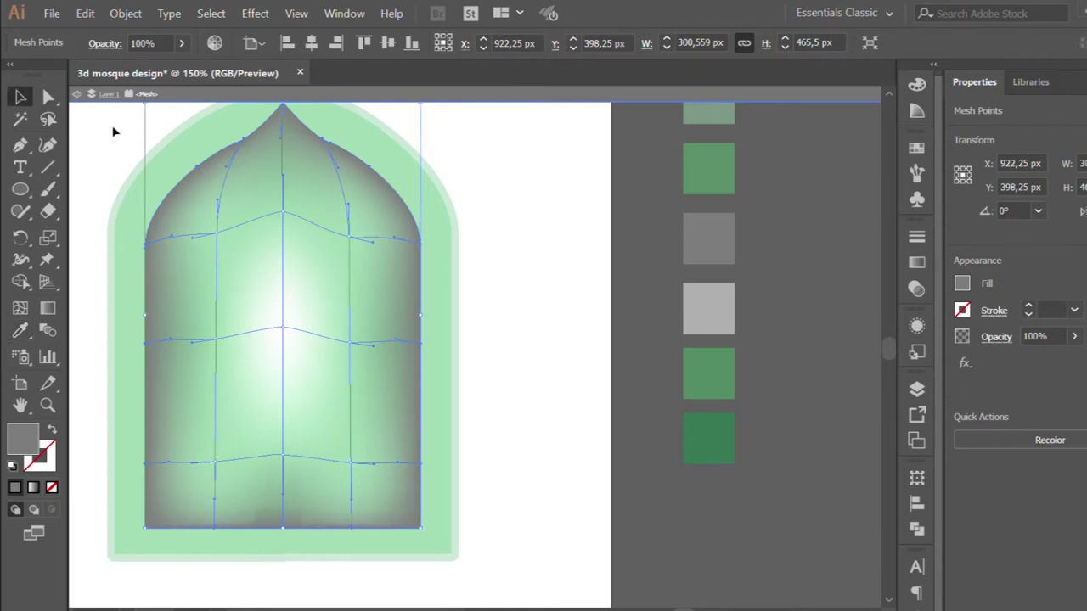
click(114, 128)
key(ctrl+minus)
key(ctrl+minus)
key(ctrl+plus)
click(323, 291)
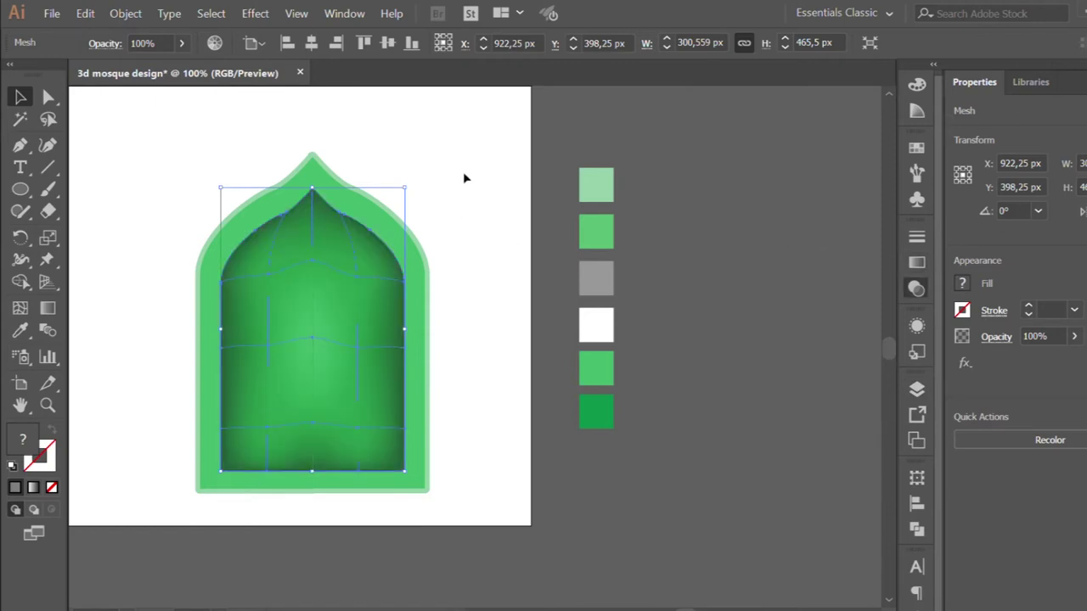
click(463, 173)
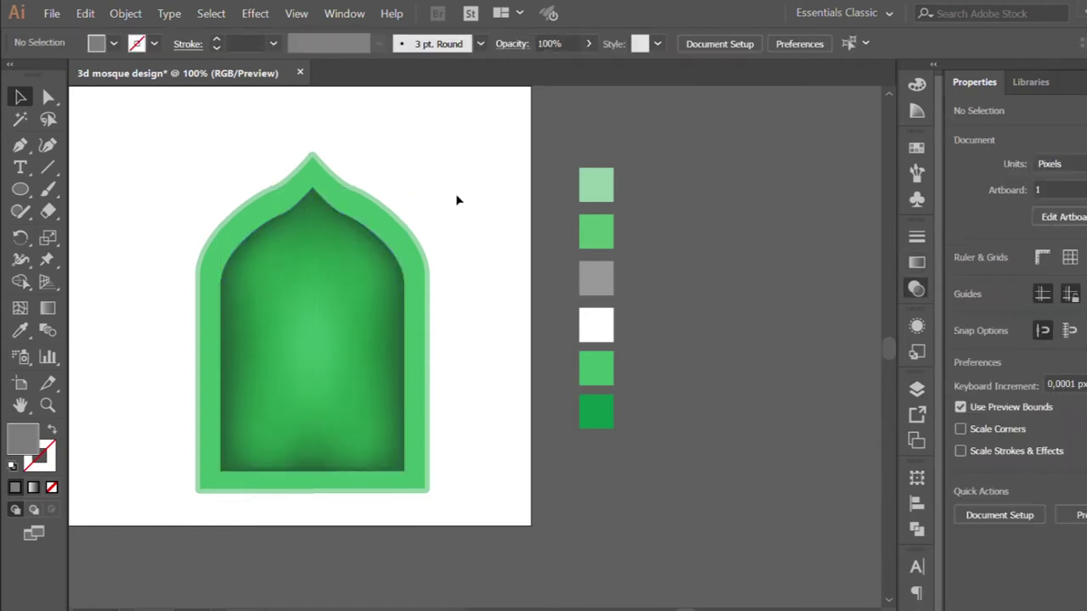
key(ctrl+minus)
Duplicate the arch and place the plain green copy to the right
scroll(456, 201, up, 1)
drag(192, 172, 417, 412)
drag(368, 348, 287, 316)
mouse_move(184, 216)
mouse_down()
mouse_move(414, 210)
mouse_move(352, 228)
mouse_up()
click(366, 141)
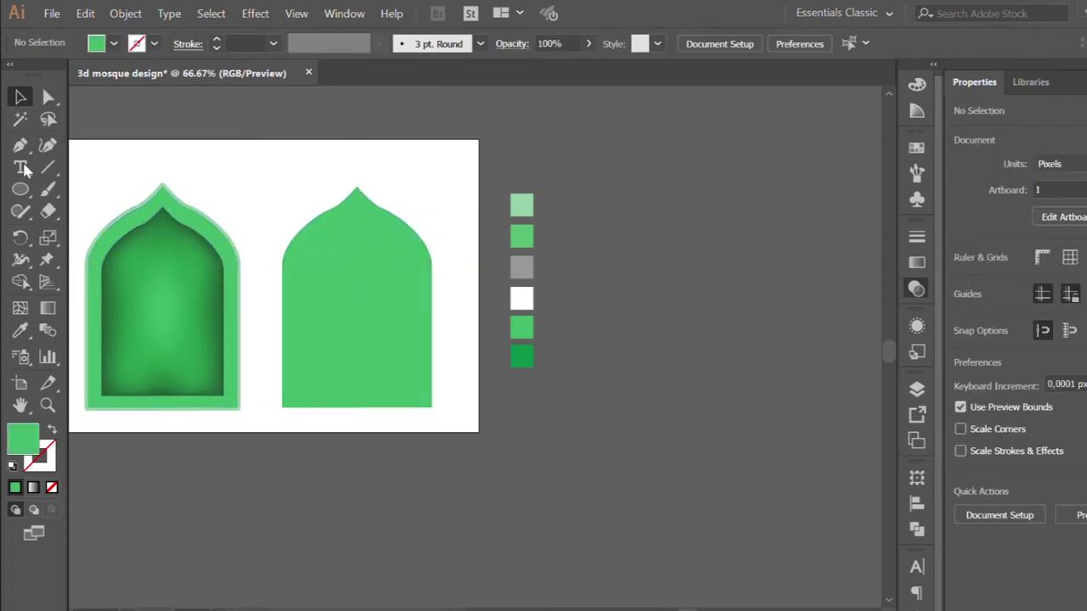
Raise the right arch's bottom anchors to shorten it into a dome
click(48, 97)
click(337, 352)
drag(274, 417, 463, 388)
click(337, 422)
drag(337, 422, 282, 162)
drag(254, 432, 445, 377)
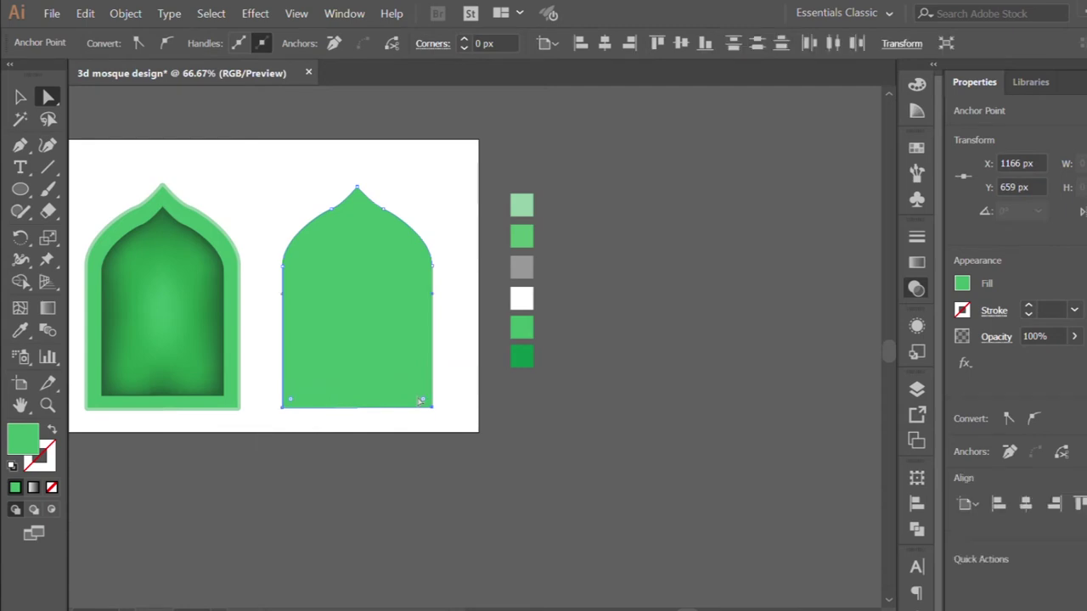
drag(349, 405, 350, 295)
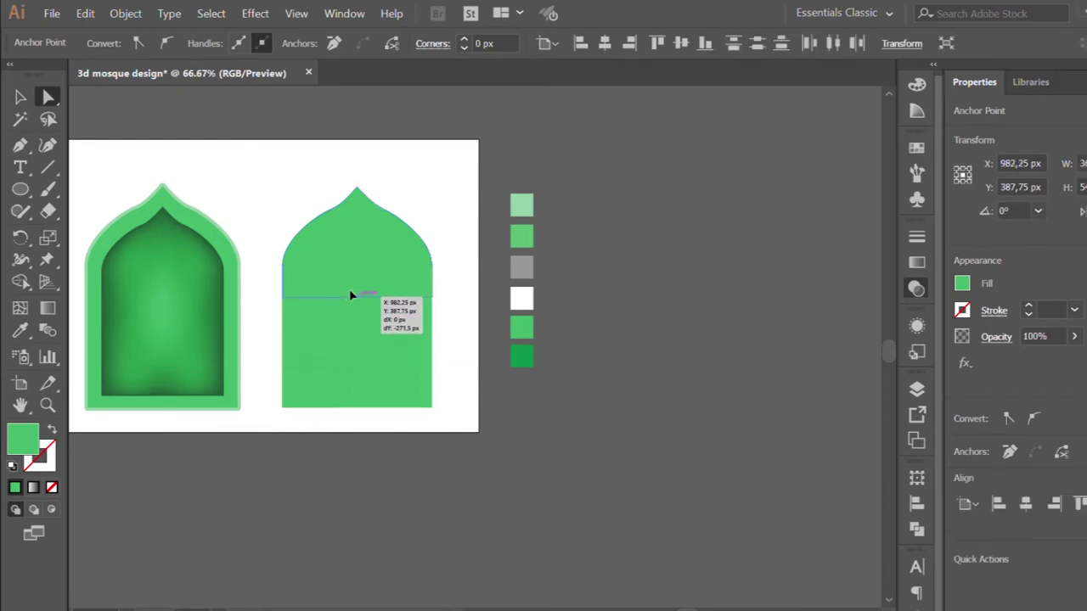
drag(351, 295, 351, 317)
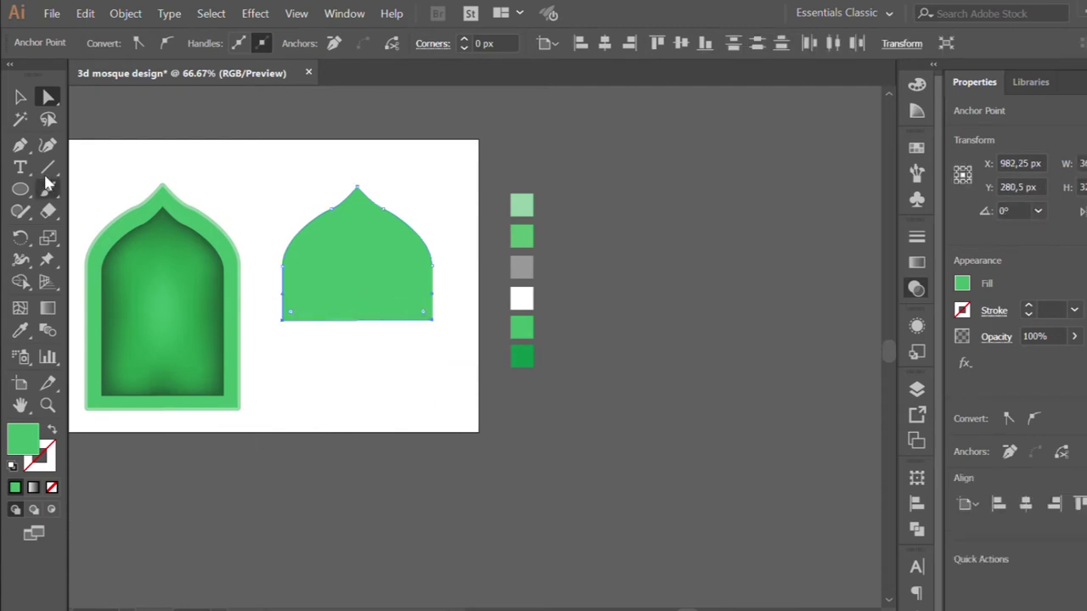
Draw a rectangle overlapping the lower part of the copied dome
click(21, 188)
drag(269, 275, 462, 354)
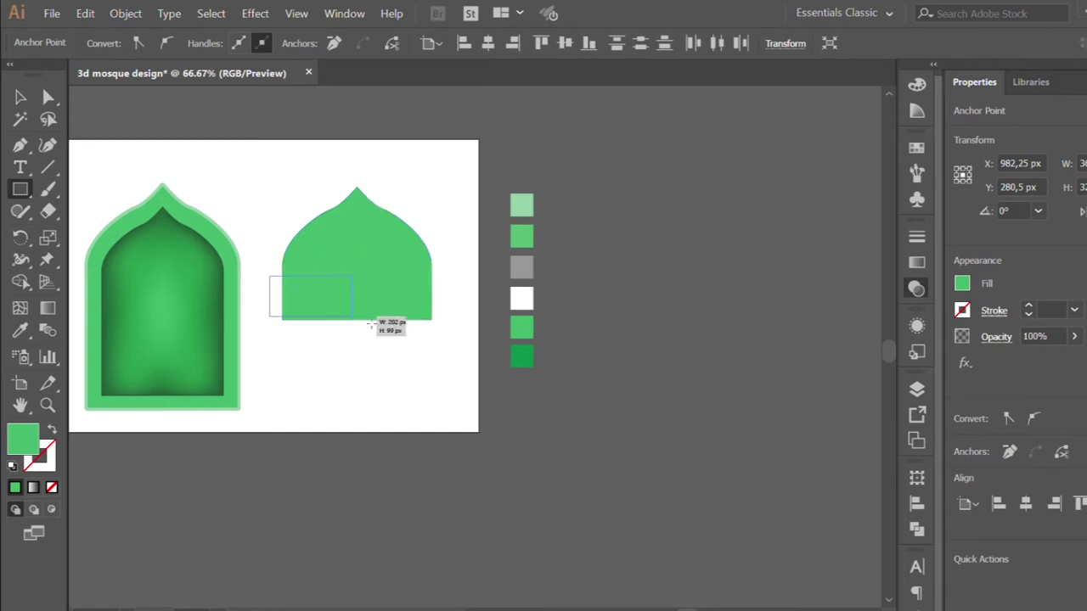
key(v)
scroll(405, 282, up, 1)
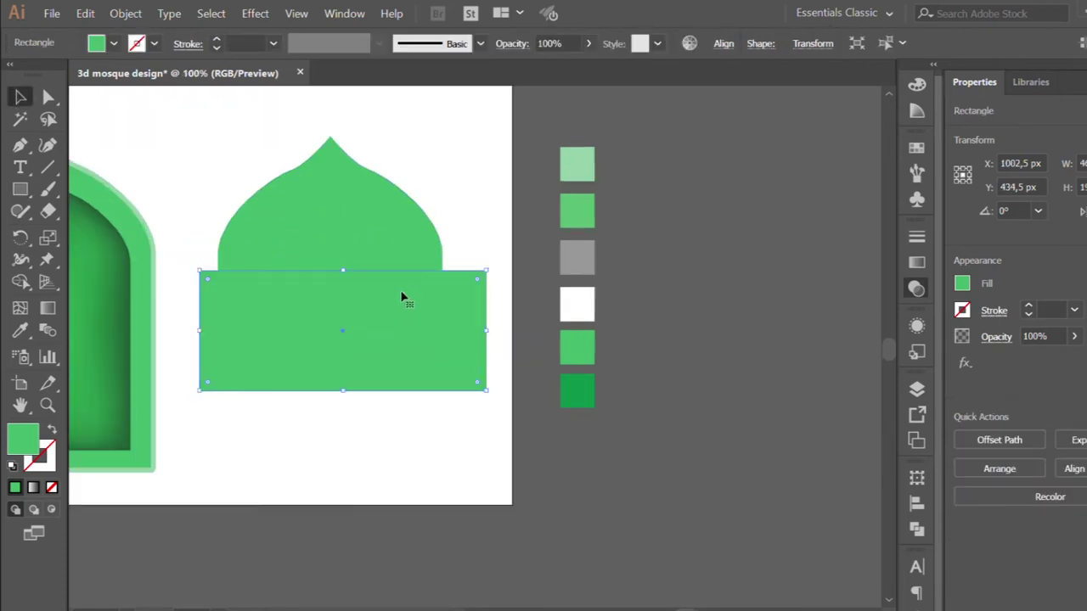
scroll(402, 296, up, 1)
drag(402, 296, 386, 332)
Delete the rectangle and its overlap with Shape Builder, leaving a flat-based dome cap
scroll(386, 332, down, 1)
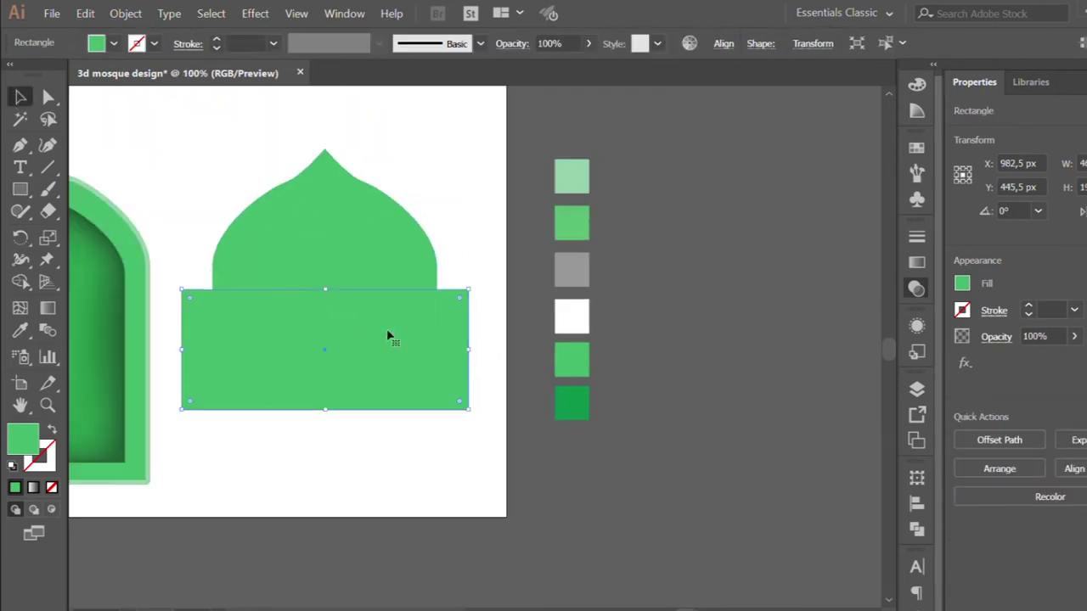
shift+click(332, 236)
click(21, 281)
drag(196, 341, 252, 332)
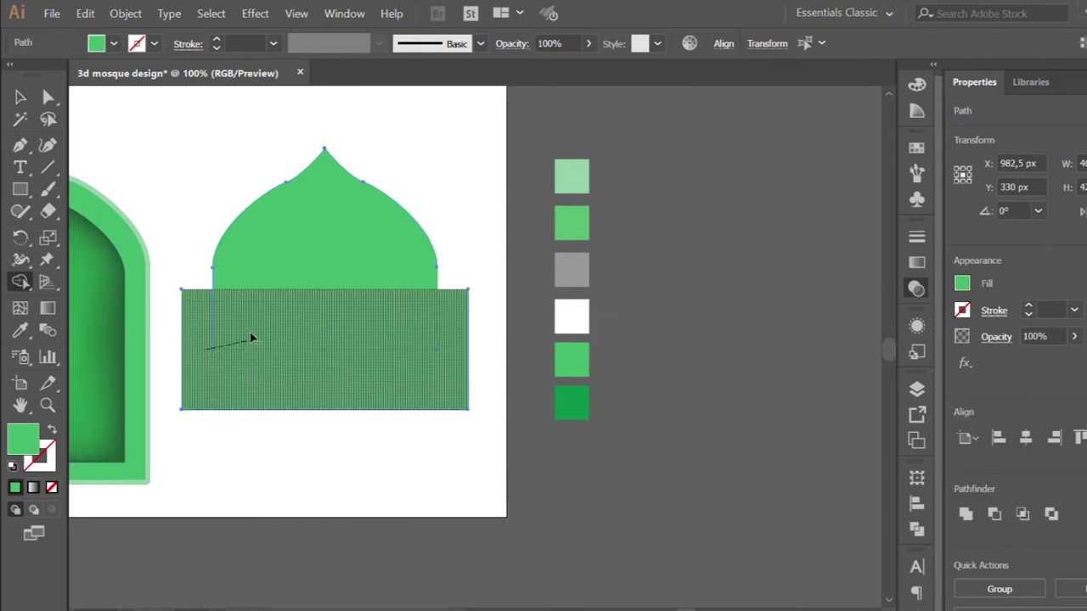
key(v)
click(194, 141)
scroll(332, 254, up, 1)
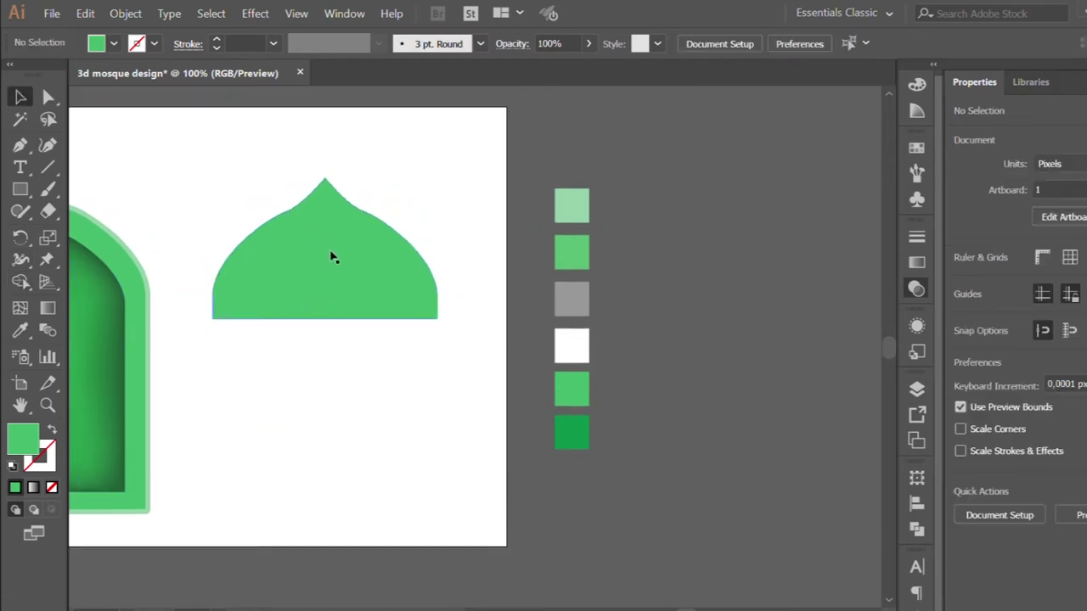
click(331, 258)
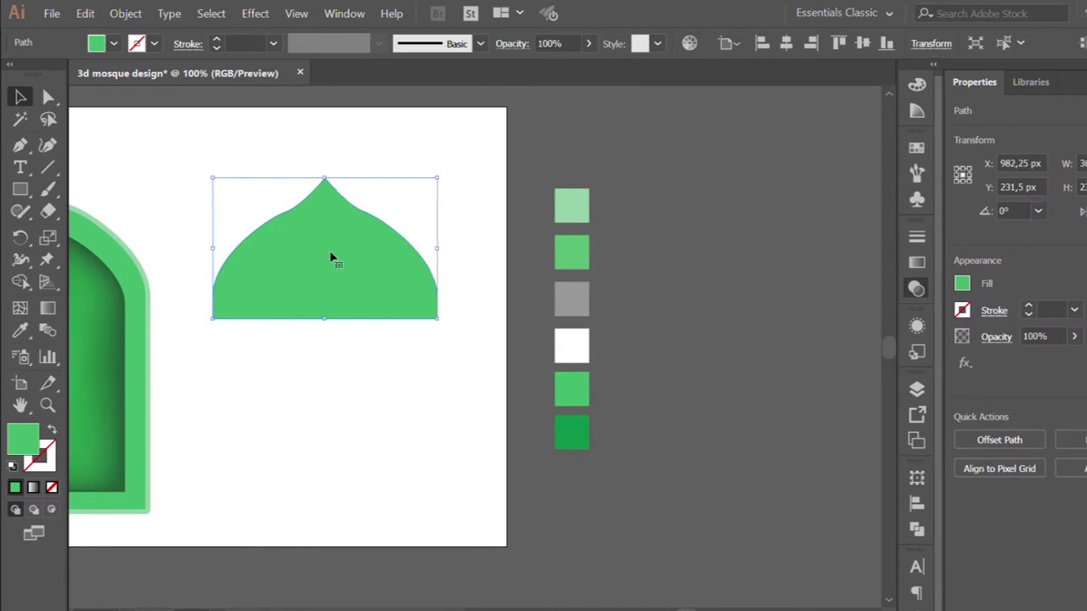
Brighten a mesh point near the dome's top with a light swatch
scroll(357, 275, up, 1)
scroll(359, 274, up, 1)
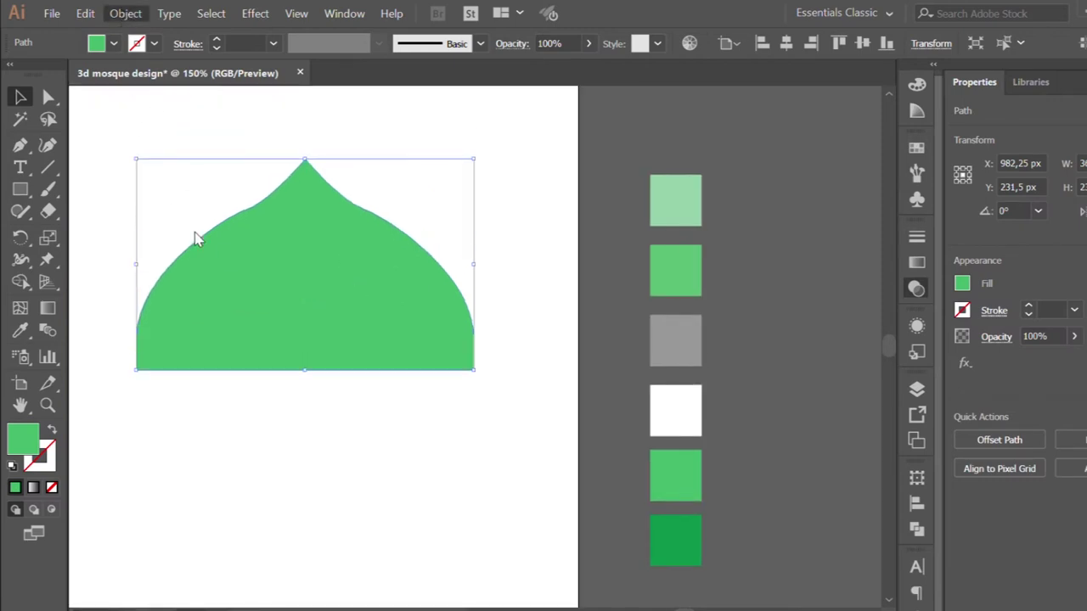
click(48, 97)
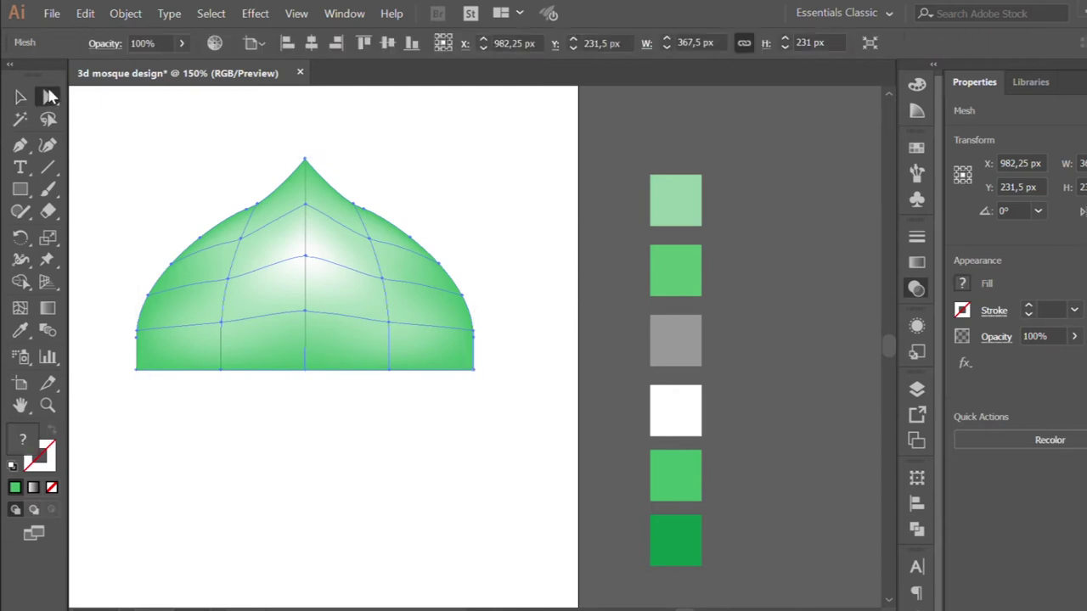
click(370, 240)
key(i)
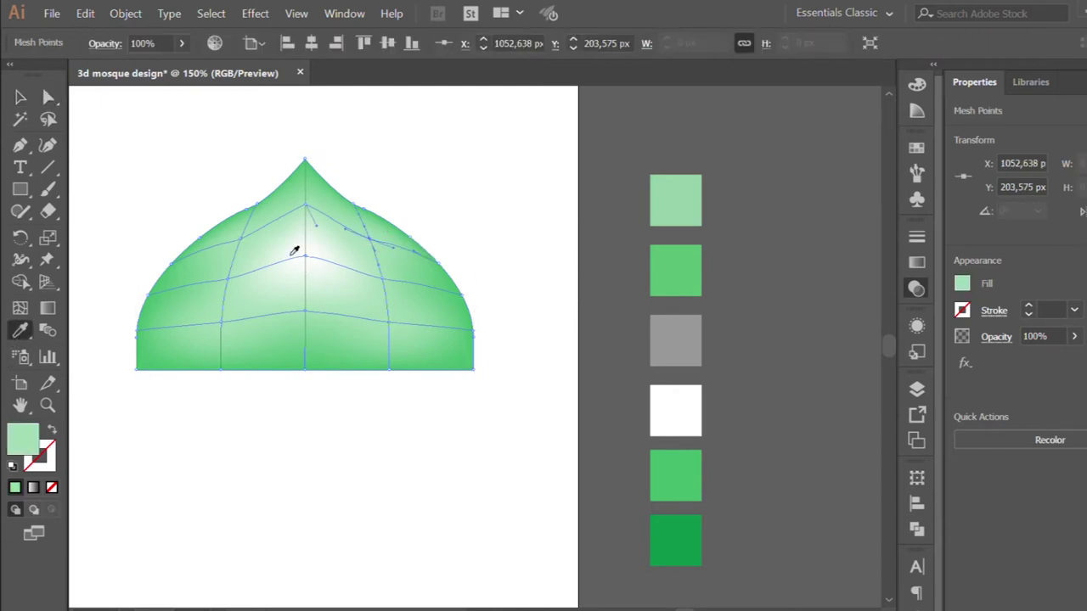
click(304, 255)
Select the dome's outer edge mesh points and colour them dark, then medium green
key(v)
double_click(247, 206)
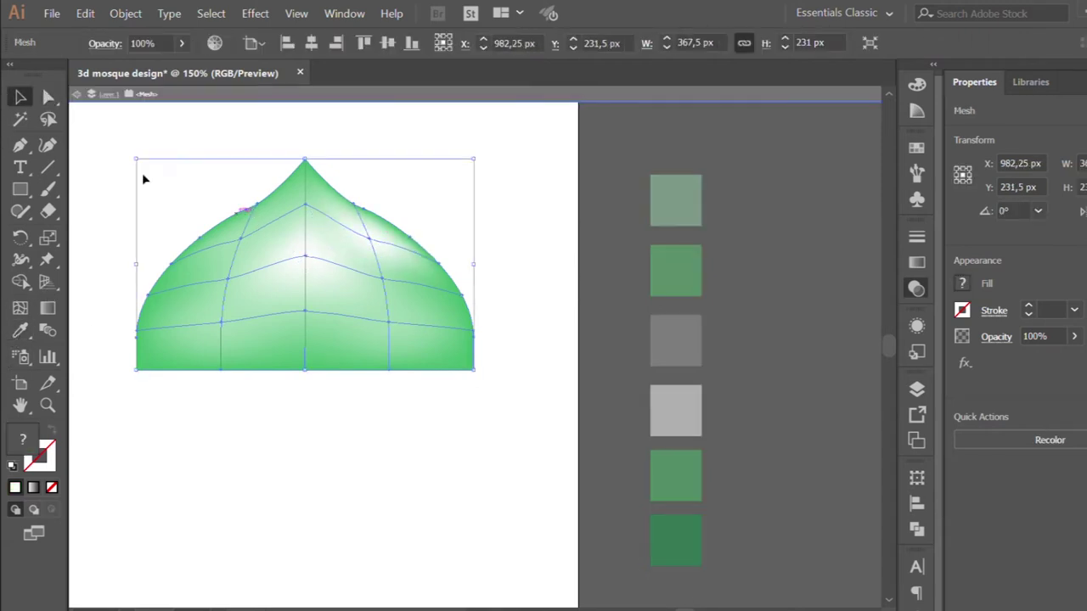
key(a)
mouse_move(107, 299)
mouse_down()
mouse_move(148, 391)
mouse_move(148, 342)
mouse_up()
drag(171, 303, 178, 304)
drag(198, 234, 179, 195)
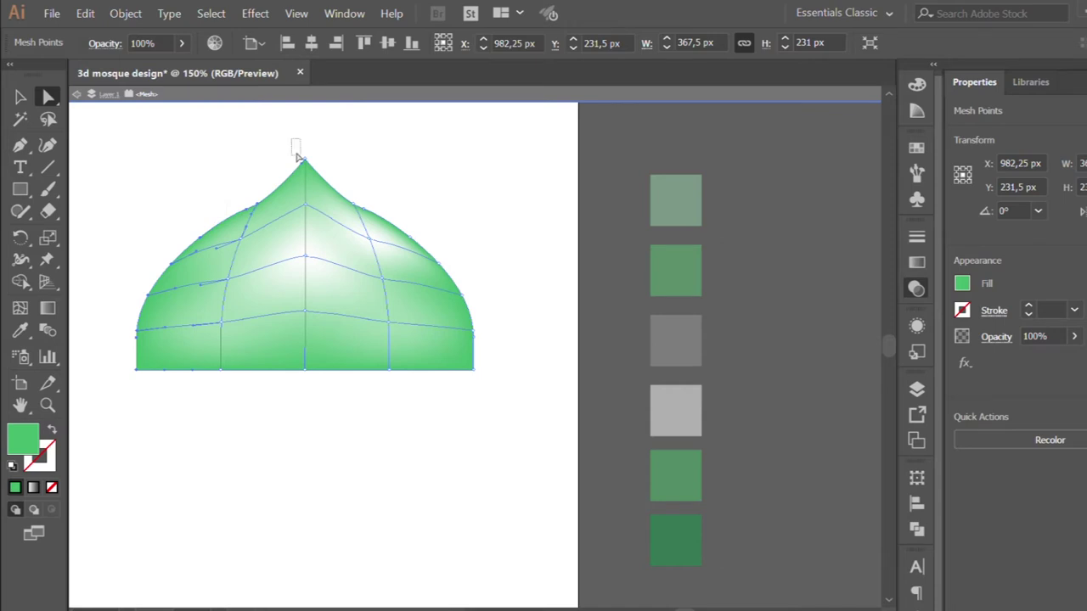
mouse_move(345, 178)
mouse_down()
mouse_move(452, 270)
mouse_move(445, 375)
mouse_up()
mouse_move(200, 395)
mouse_down()
mouse_move(381, 367)
mouse_move(378, 356)
mouse_up()
click(20, 329)
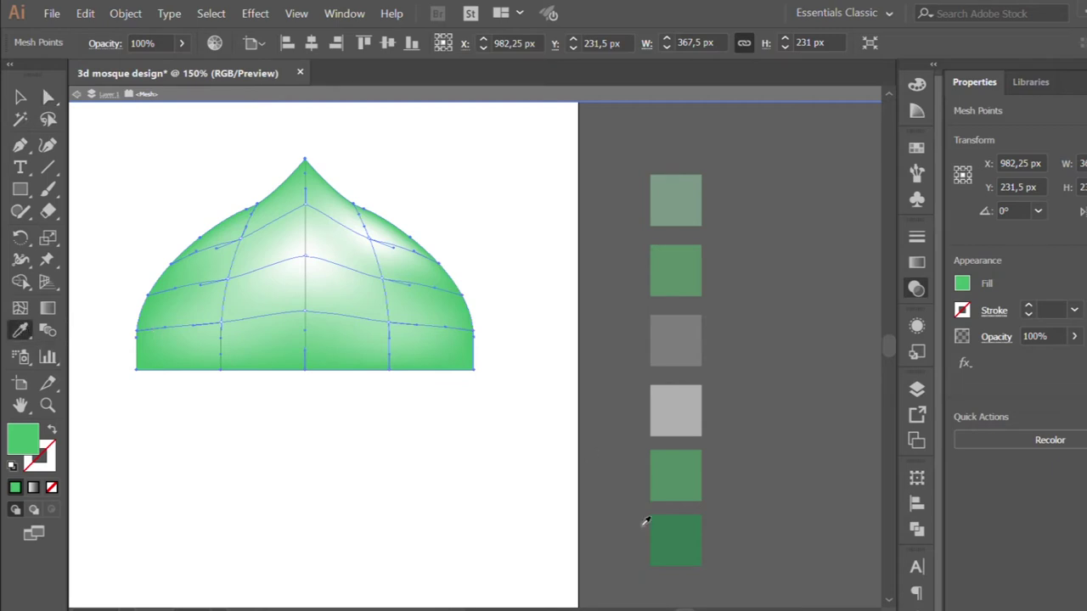
click(652, 524)
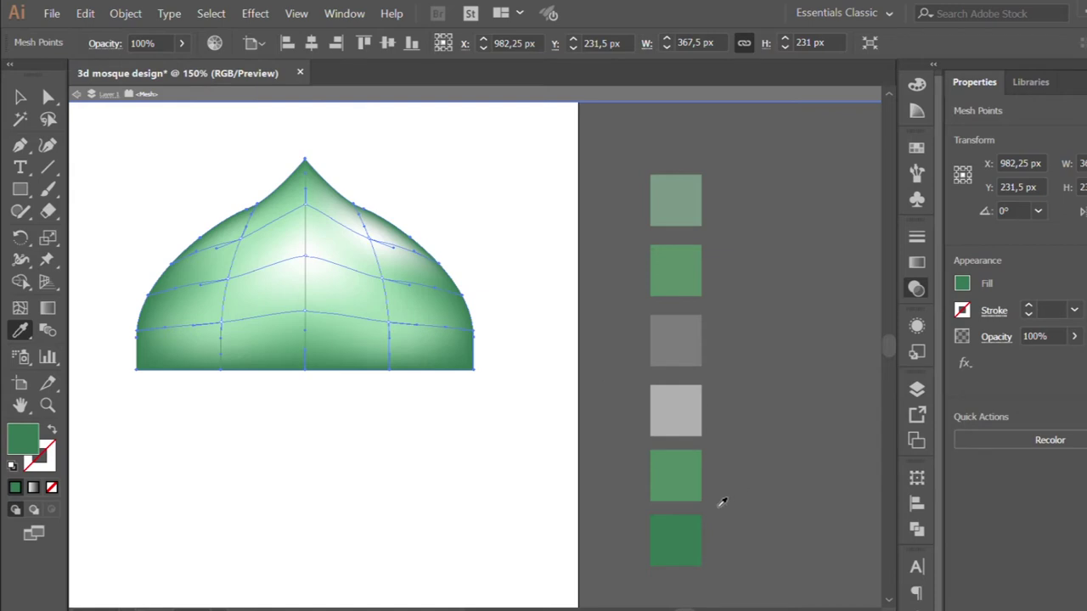
click(679, 462)
Colour four more dome mesh points medium green, then deselect and zoom out
click(44, 96)
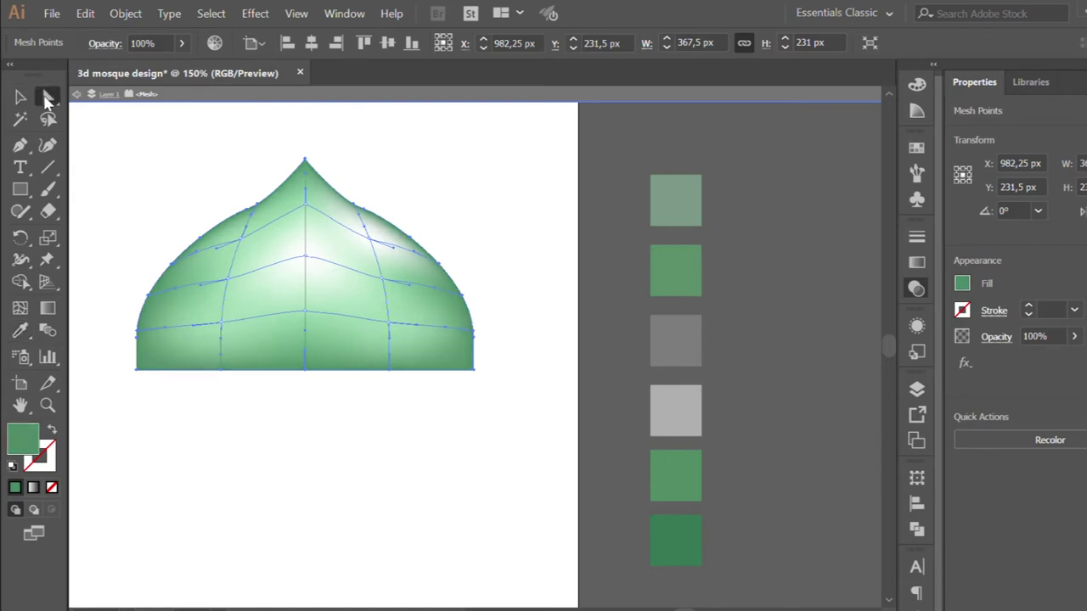
click(216, 321)
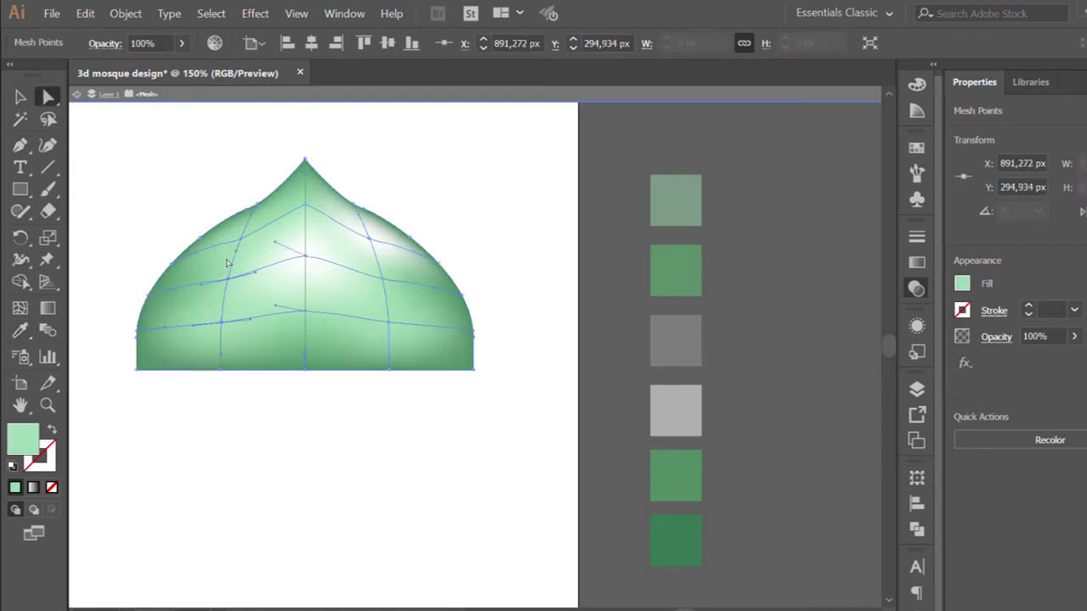
click(234, 240)
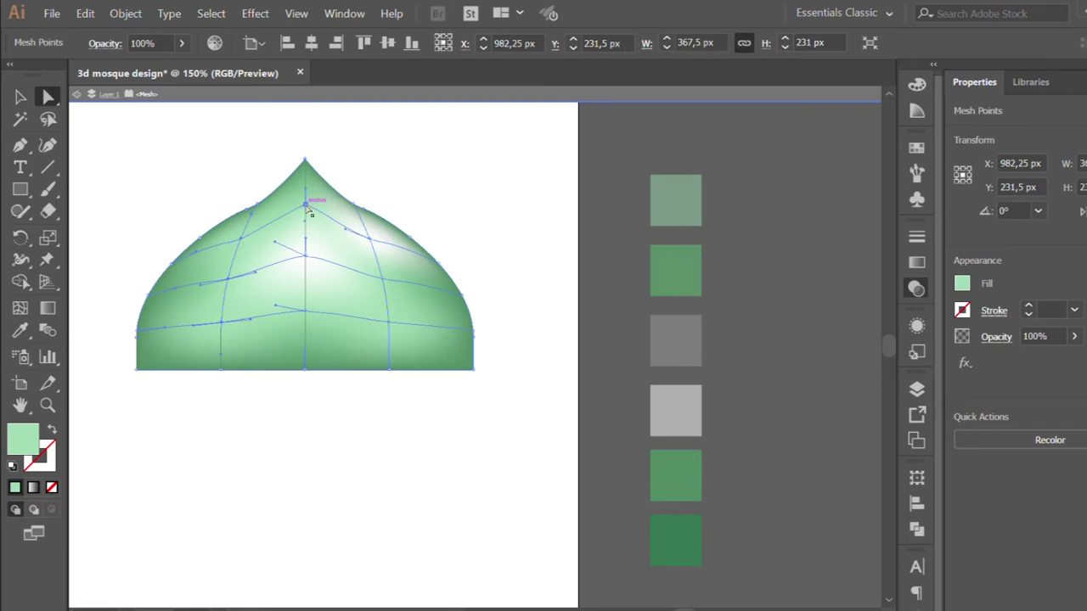
shift+click(366, 241)
shift+click(388, 321)
click(660, 468)
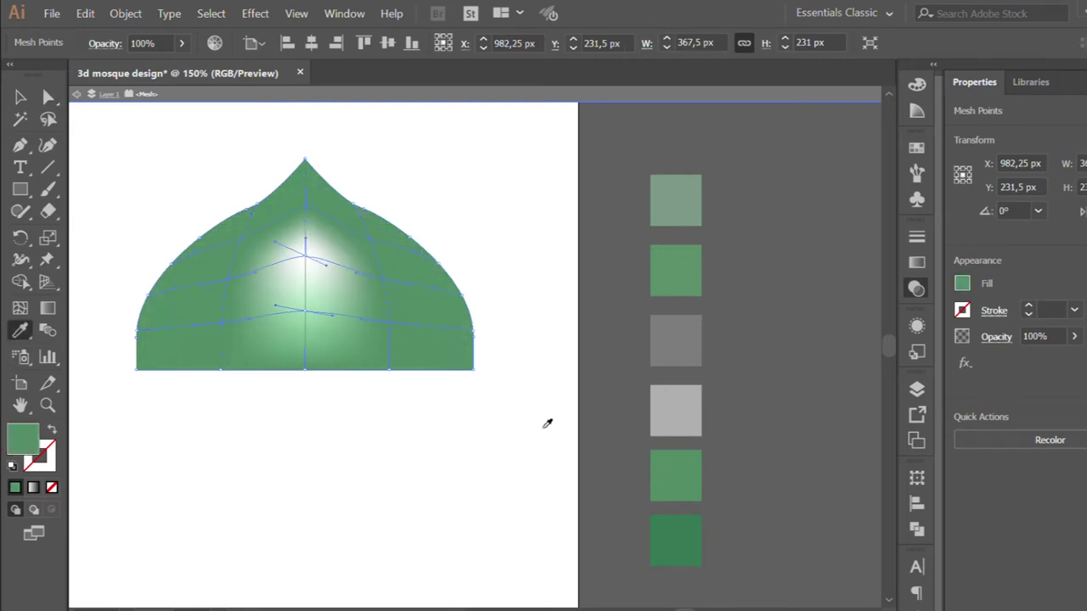
key(v)
click(162, 142)
key(ctrl+minus)
key(ctrl+minus)
scroll(337, 119, up, 1)
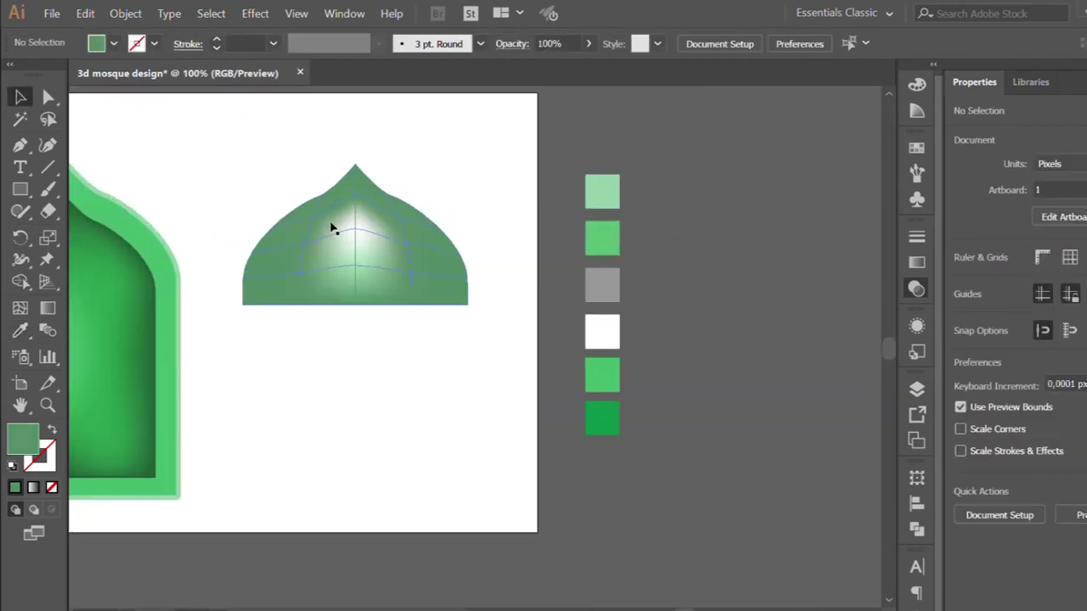
Nudge the dome, isolate it, and give a group of its mesh points a brighter green
click(331, 238)
mouse_move(331, 237)
mouse_down()
mouse_move(390, 239)
mouse_move(369, 237)
mouse_up()
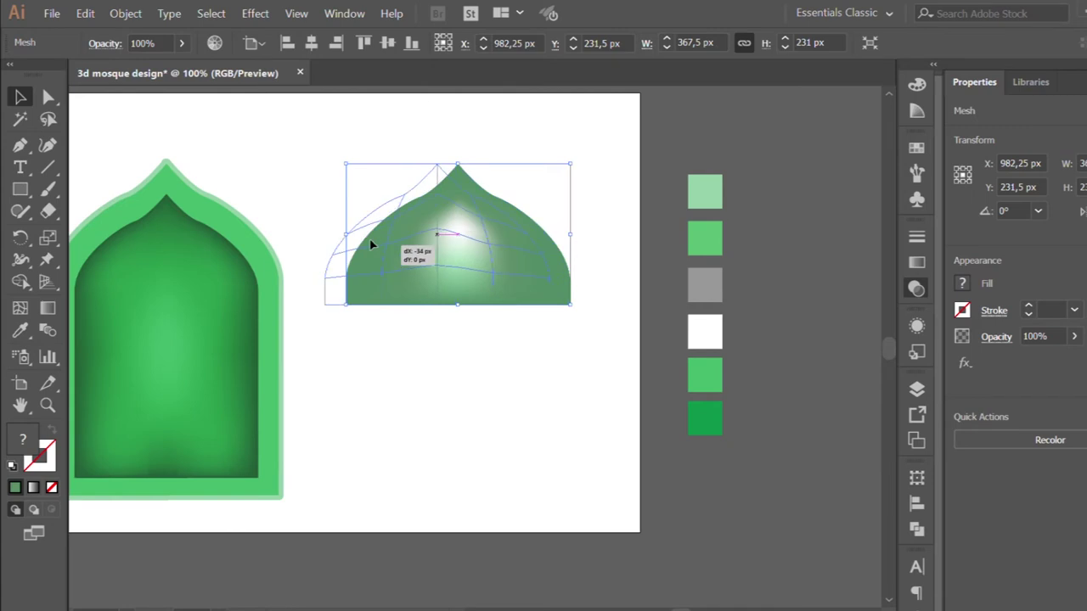
double_click(369, 237)
key(a)
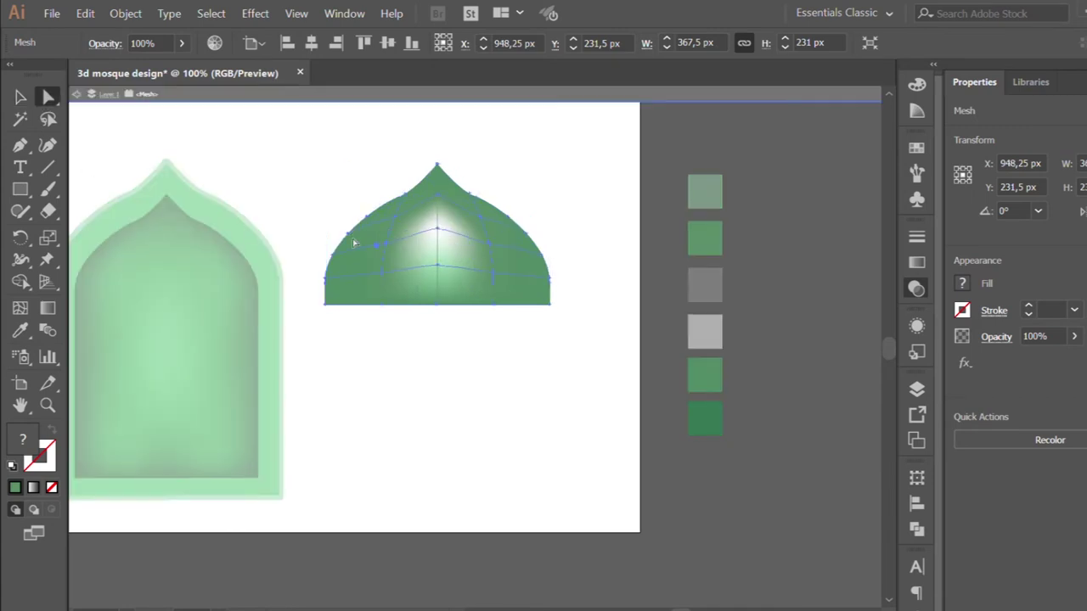
click(379, 240)
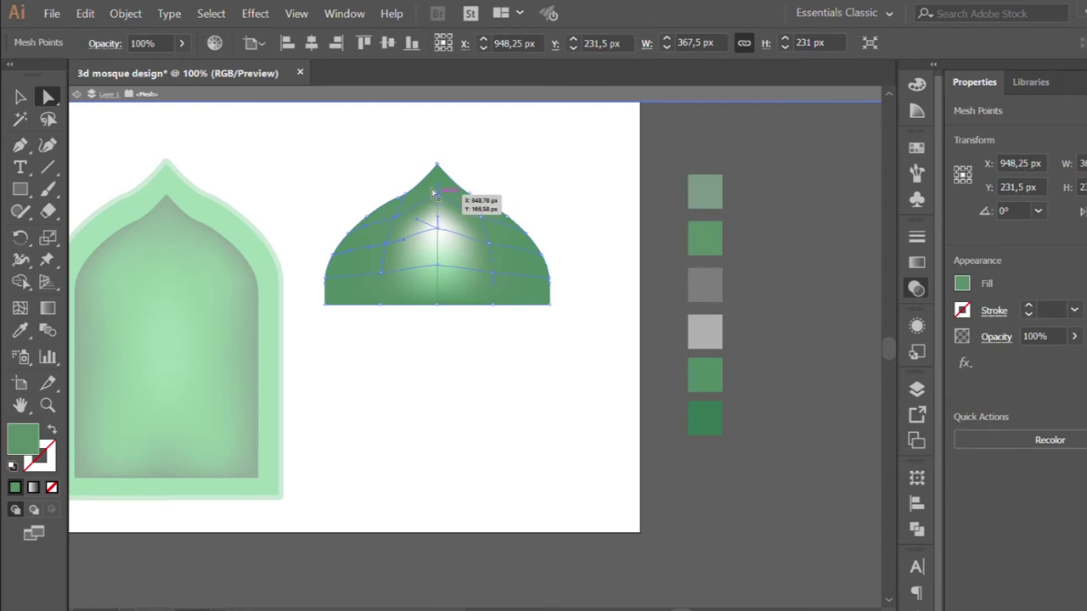
mouse_move(478, 219)
mouse_down()
mouse_move(403, 324)
mouse_move(443, 286)
mouse_up()
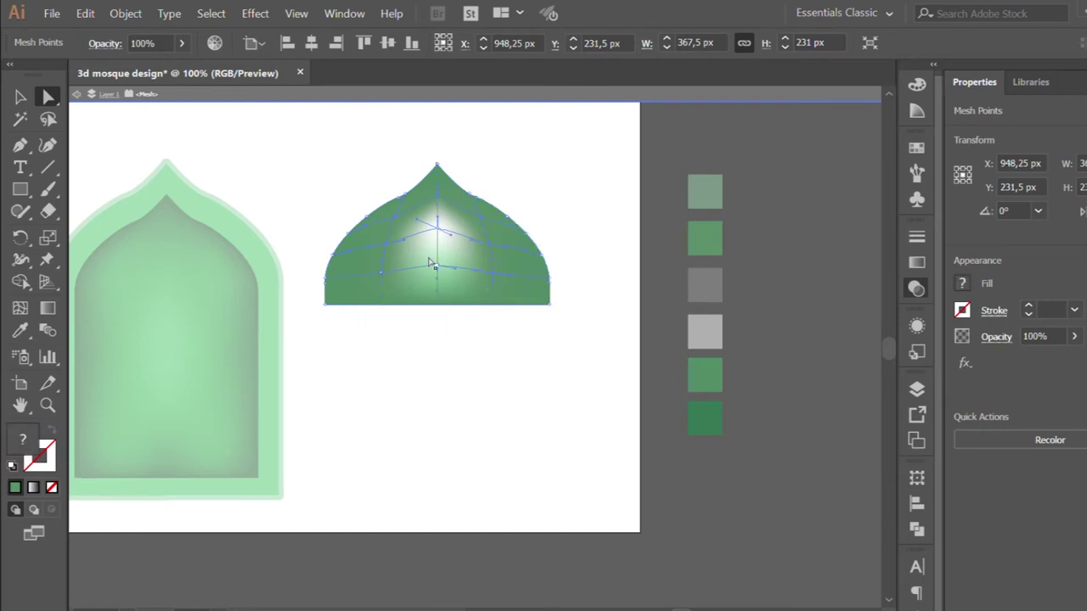
click(21, 330)
click(140, 209)
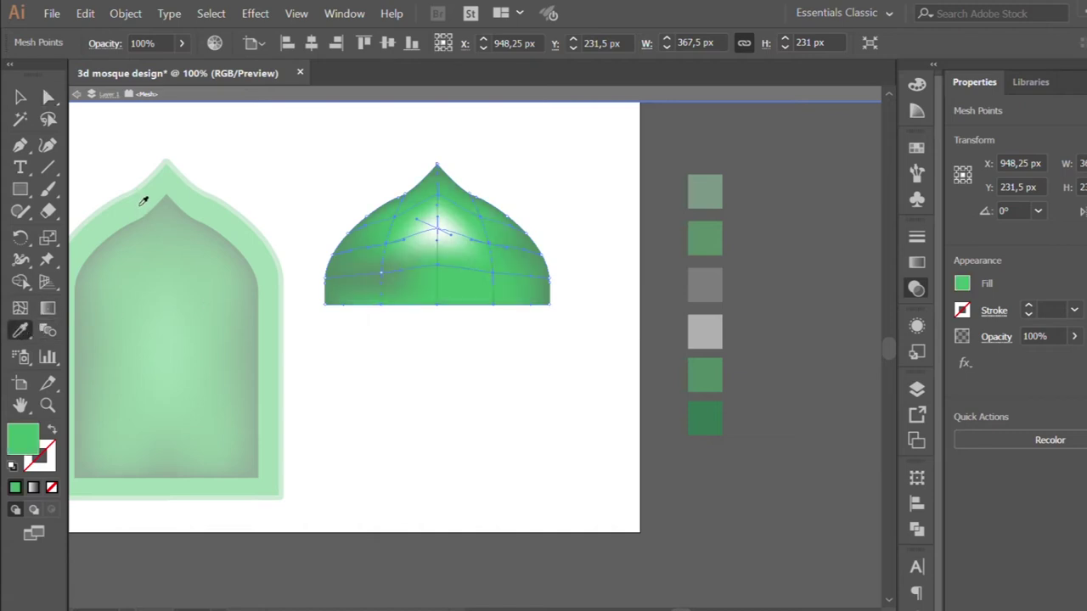
Give one central dome mesh point a lighter green
click(48, 97)
click(379, 272)
click(21, 330)
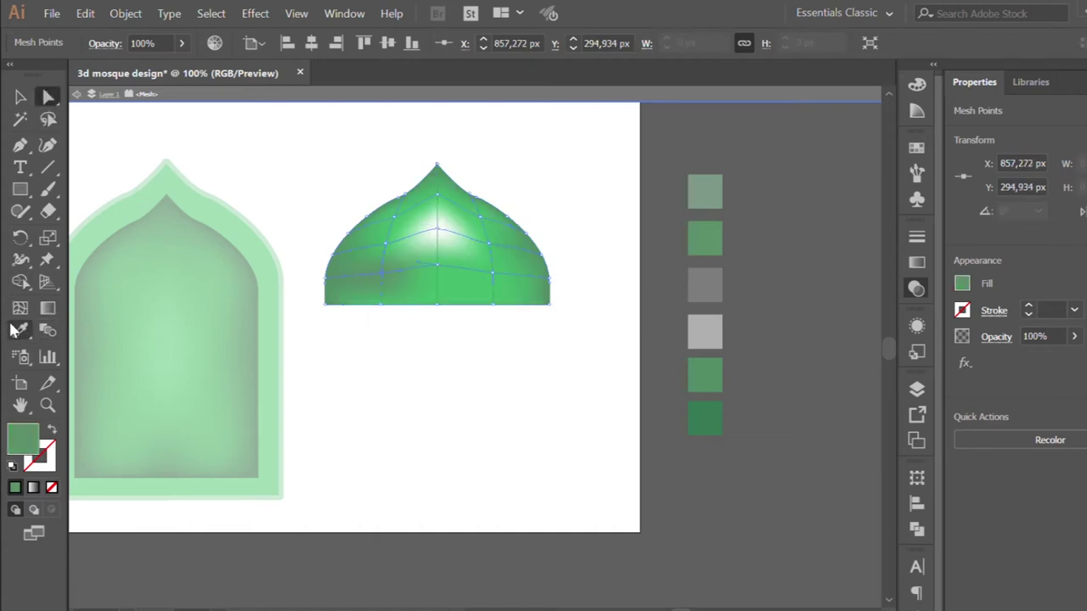
click(97, 219)
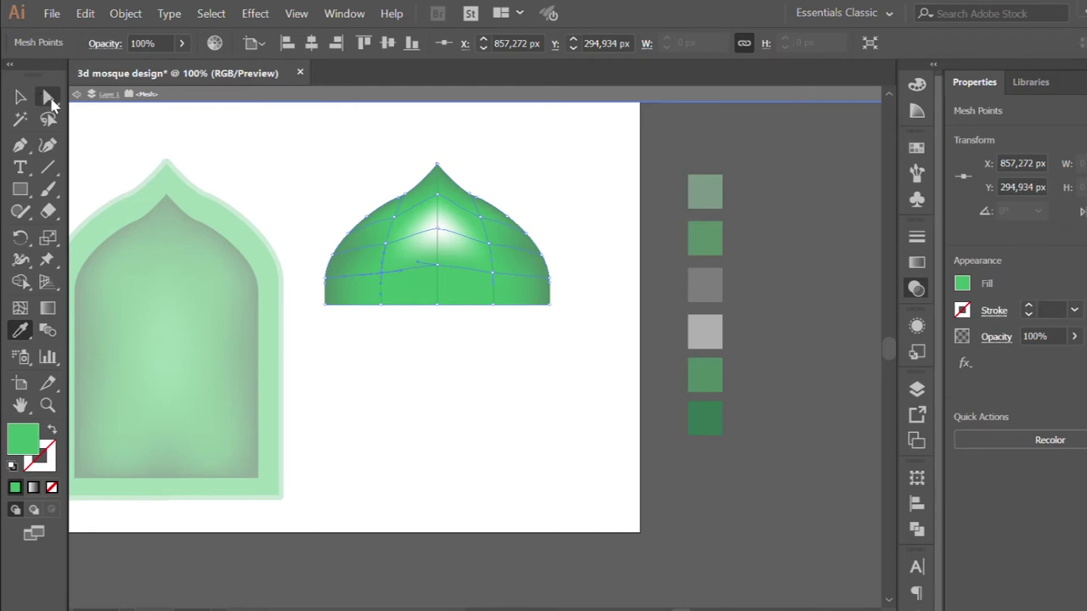
Add a white highlight on the dome's right shoulder, then deselect and zoom out
click(46, 98)
click(478, 218)
click(20, 330)
click(435, 229)
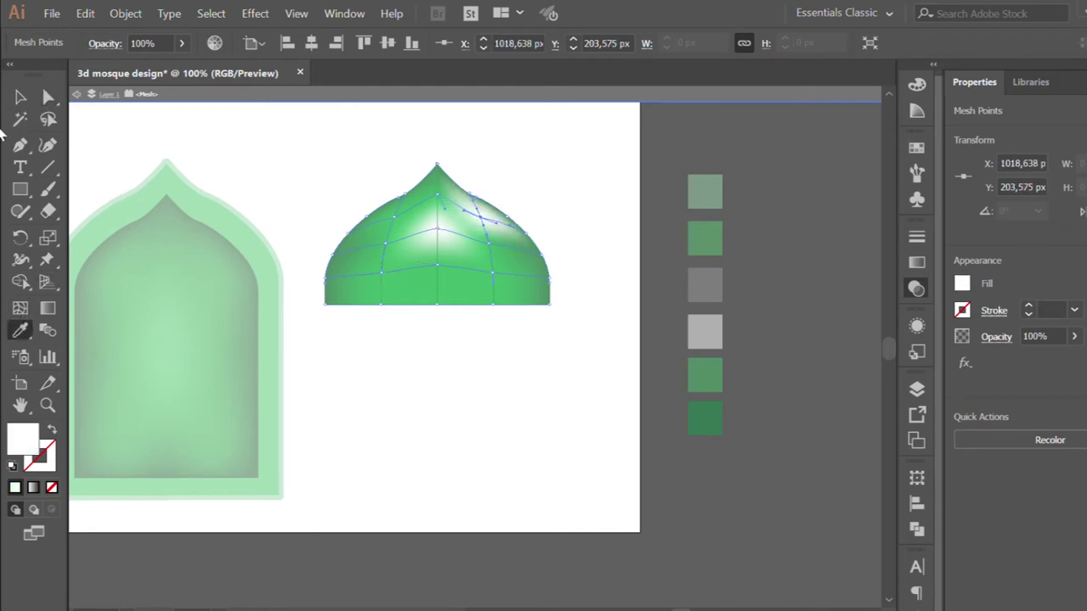
click(20, 97)
click(247, 174)
key(ctrl+minus)
scroll(417, 237, up, 1)
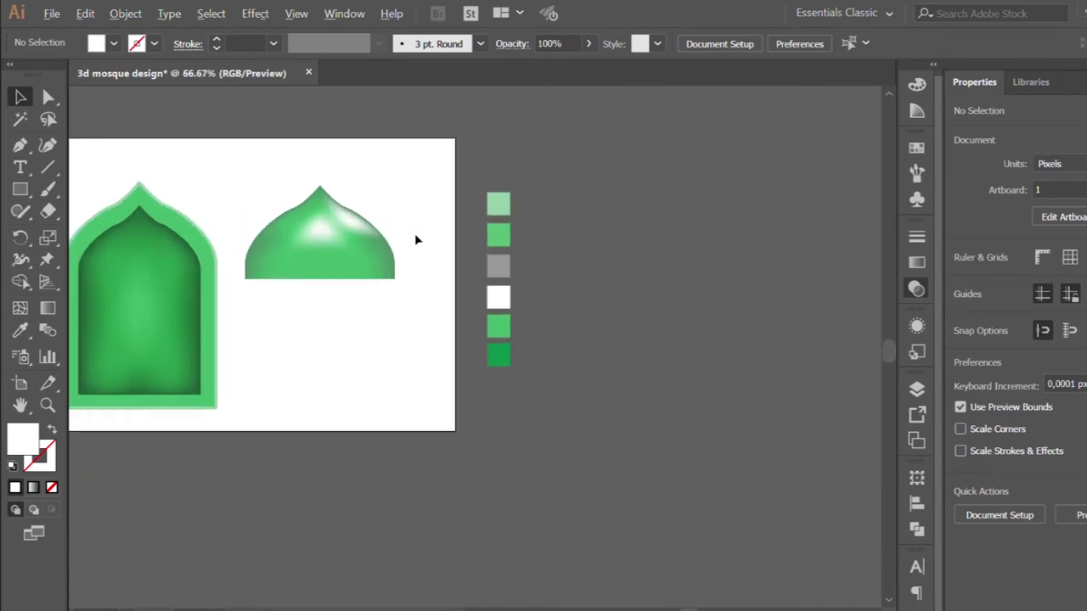
Group the arched window, scale it down, and move it toward the lower left
scroll(410, 283, up, 1)
scroll(410, 285, down, 1)
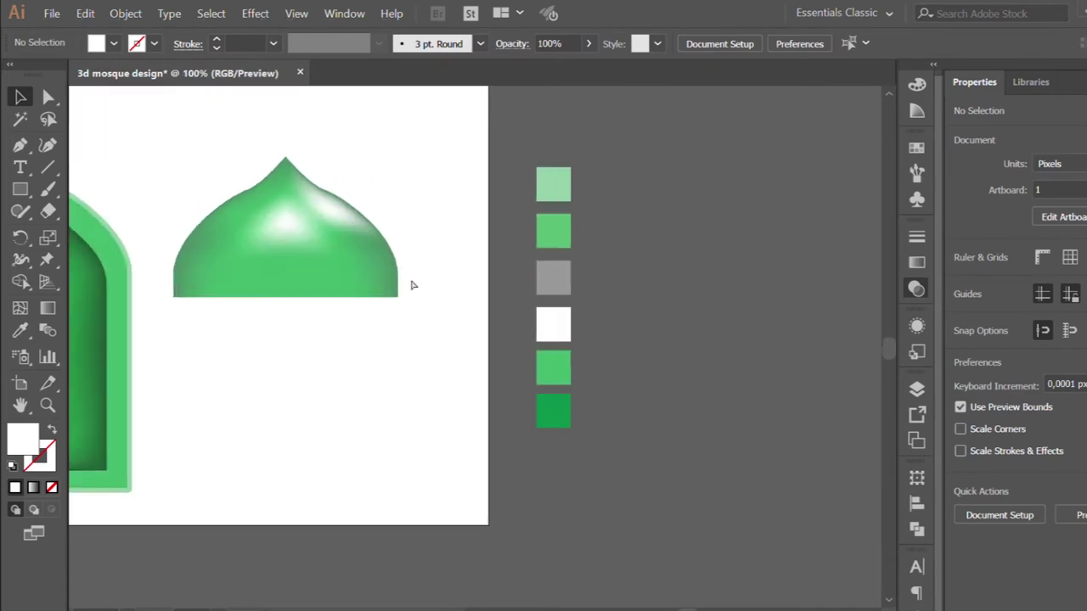
scroll(410, 285, down, 1)
scroll(410, 285, down, 1)
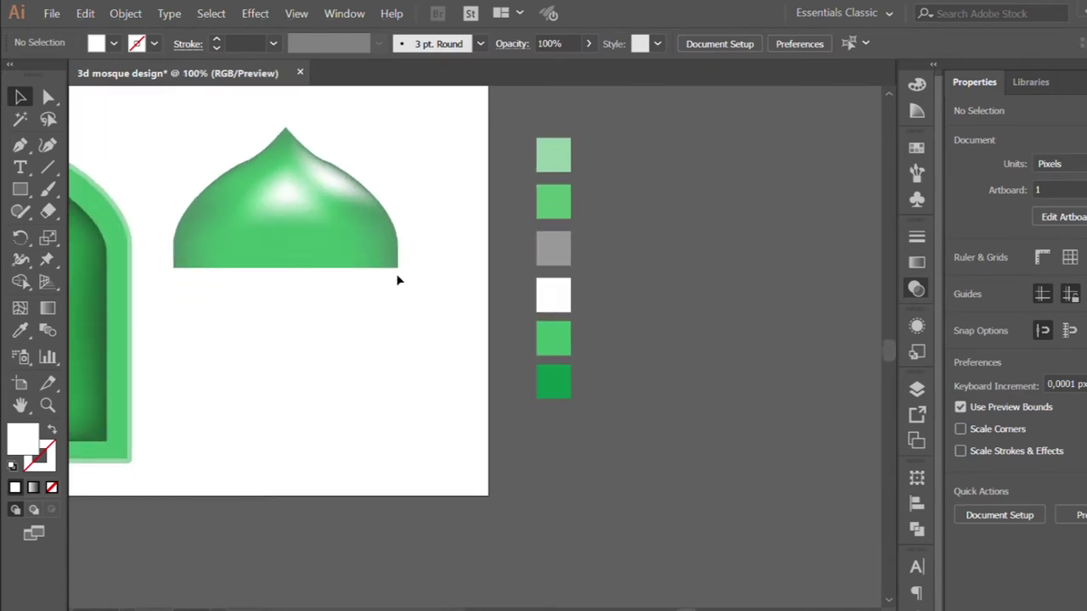
alt+scroll(352, 243, down, 1)
scroll(347, 256, left, 3)
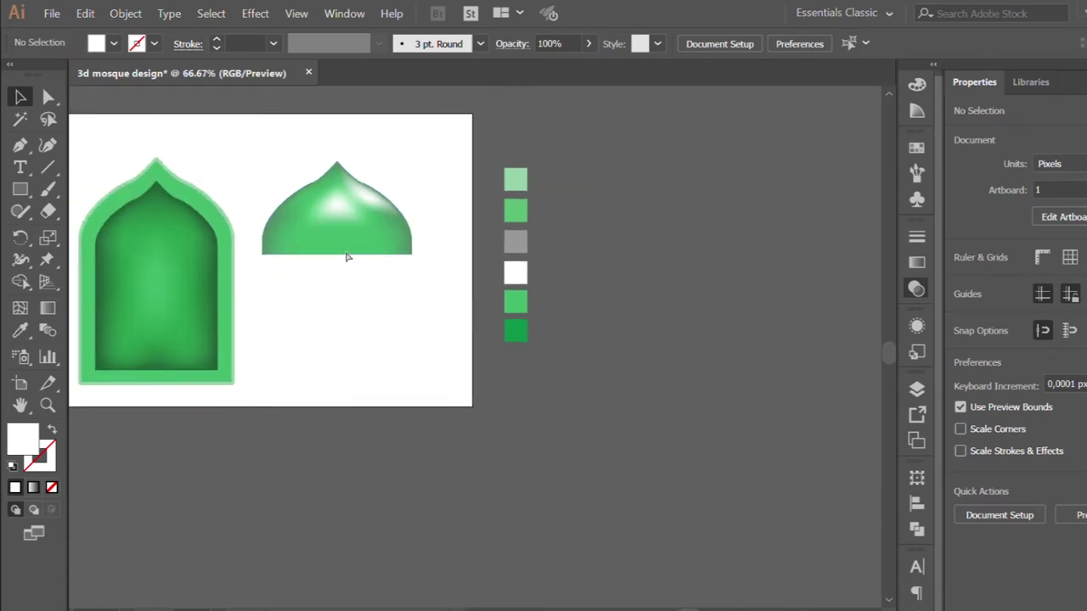
drag(260, 195, 179, 228)
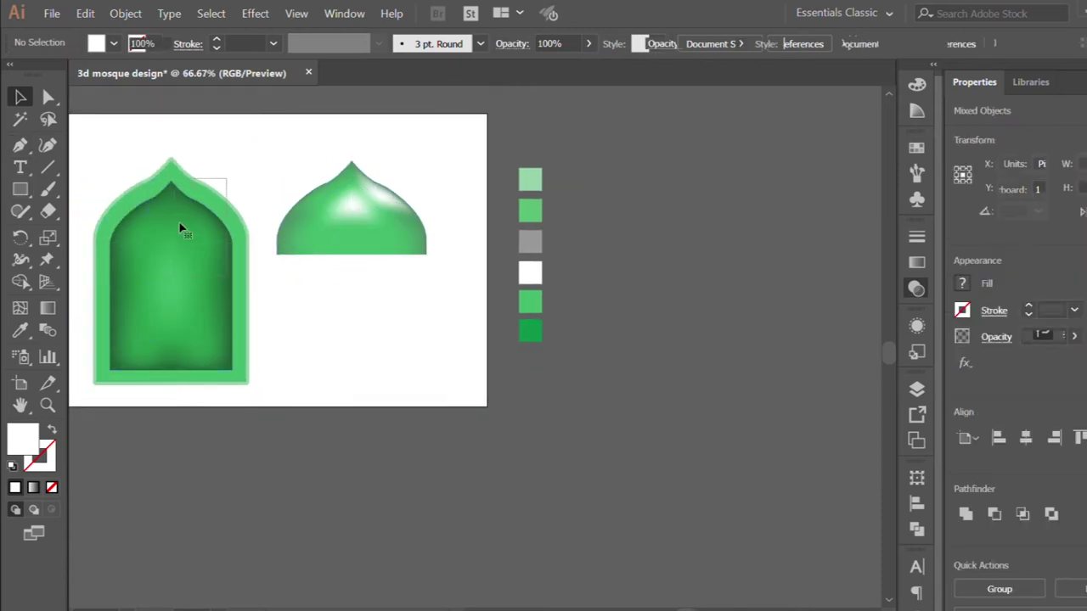
key(ctrl+g)
drag(170, 162, 153, 276)
drag(170, 334, 187, 296)
click(246, 339)
Shift the arched window further left and move the dome left beside it
click(351, 212)
click(20, 189)
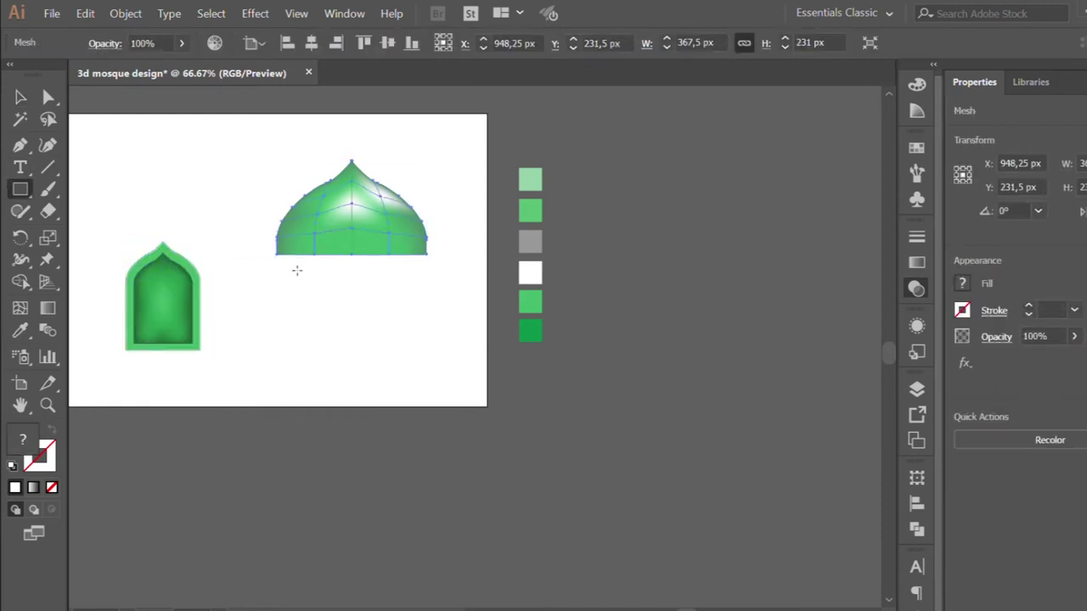
key(v)
scroll(230, 317, left, 2)
drag(230, 298, 135, 298)
click(391, 223)
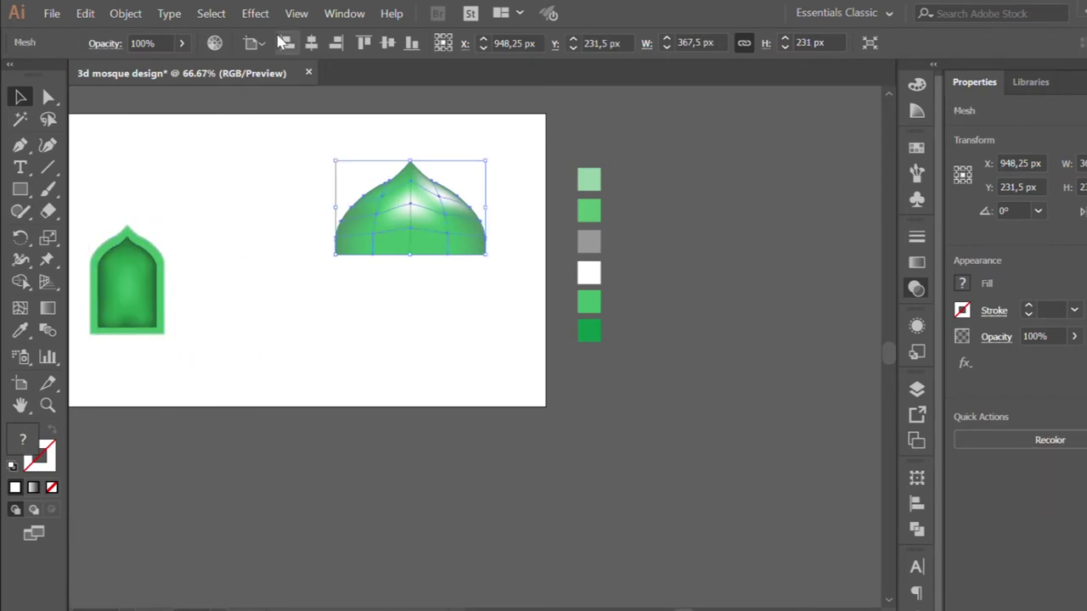
drag(422, 166, 296, 167)
scroll(254, 212, left, 2)
click(215, 150)
click(12, 193)
alt+scroll(210, 272, up, 1)
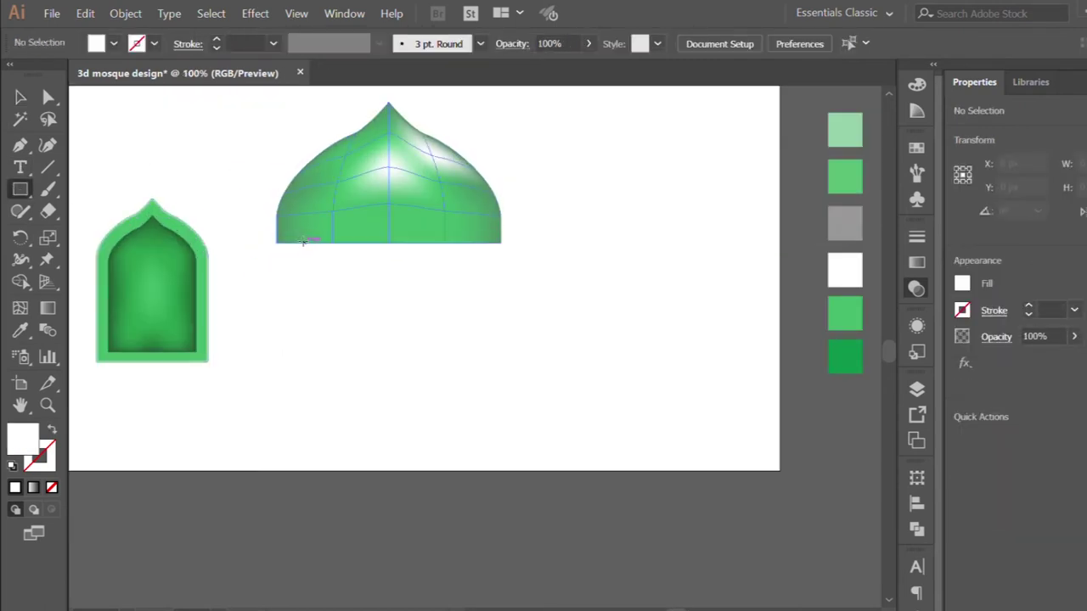
Draw a tower rectangle below the dome, fill it with the arch border's green, and centre it
mouse_move(303, 244)
mouse_down()
mouse_move(446, 386)
mouse_move(482, 469)
mouse_up()
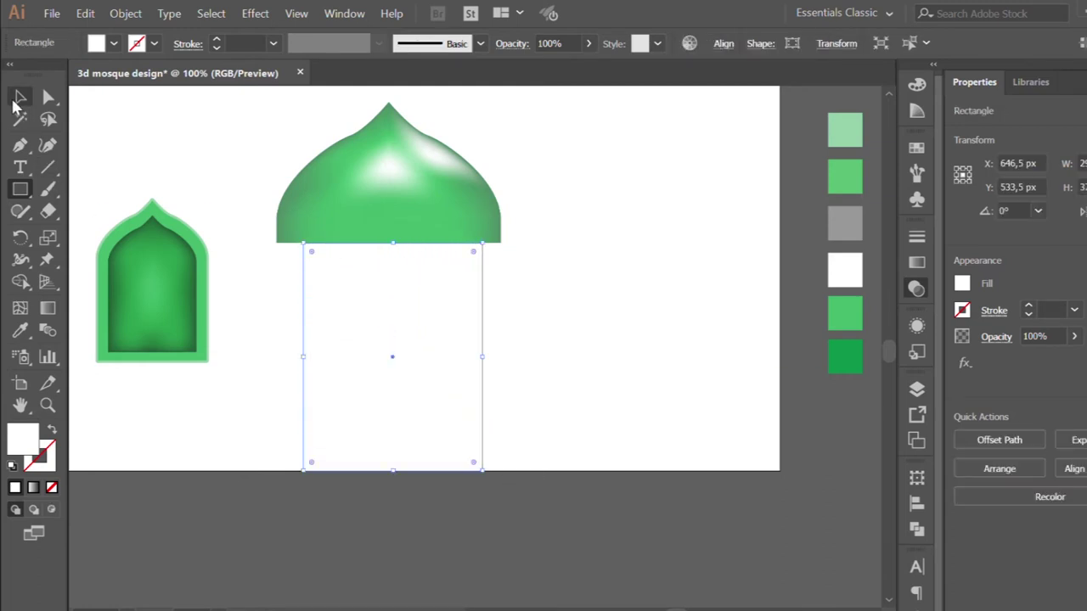
click(20, 330)
click(105, 253)
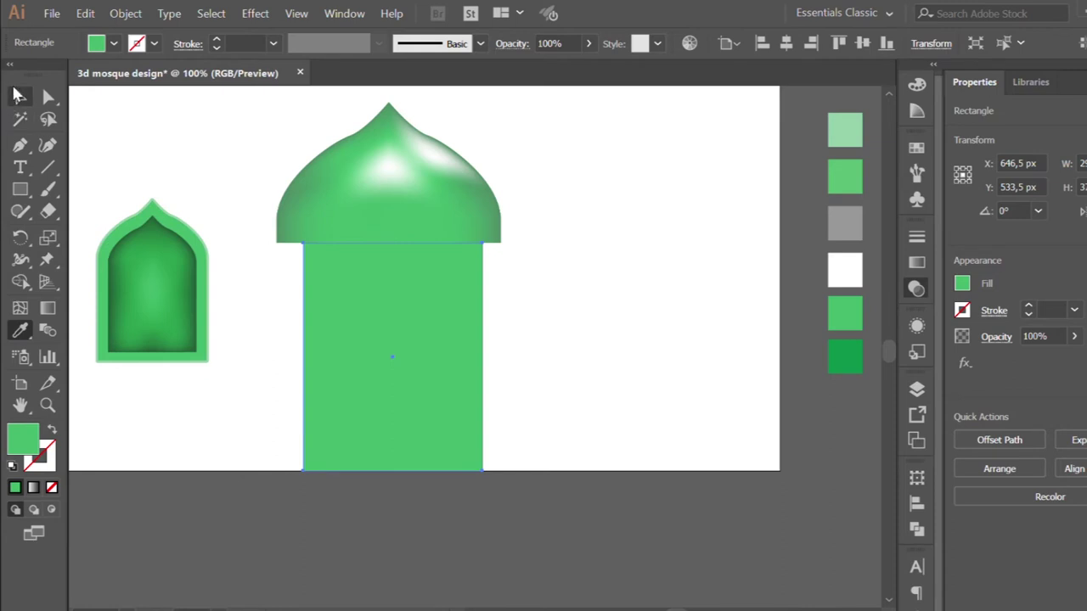
click(20, 96)
key(Left)
key(Left)
key(Left)
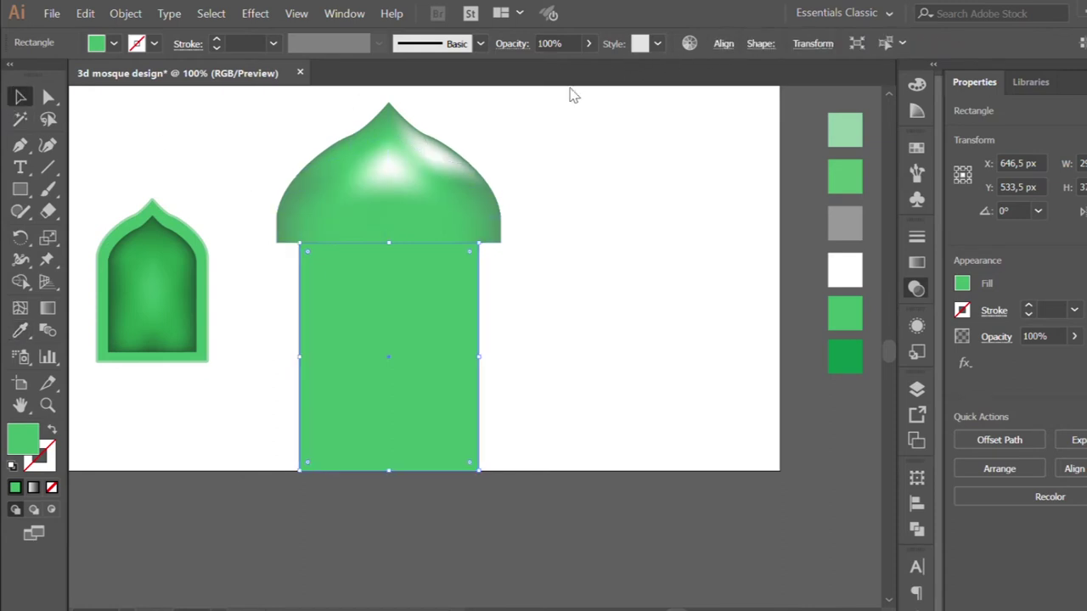
click(487, 134)
drag(403, 311, 397, 308)
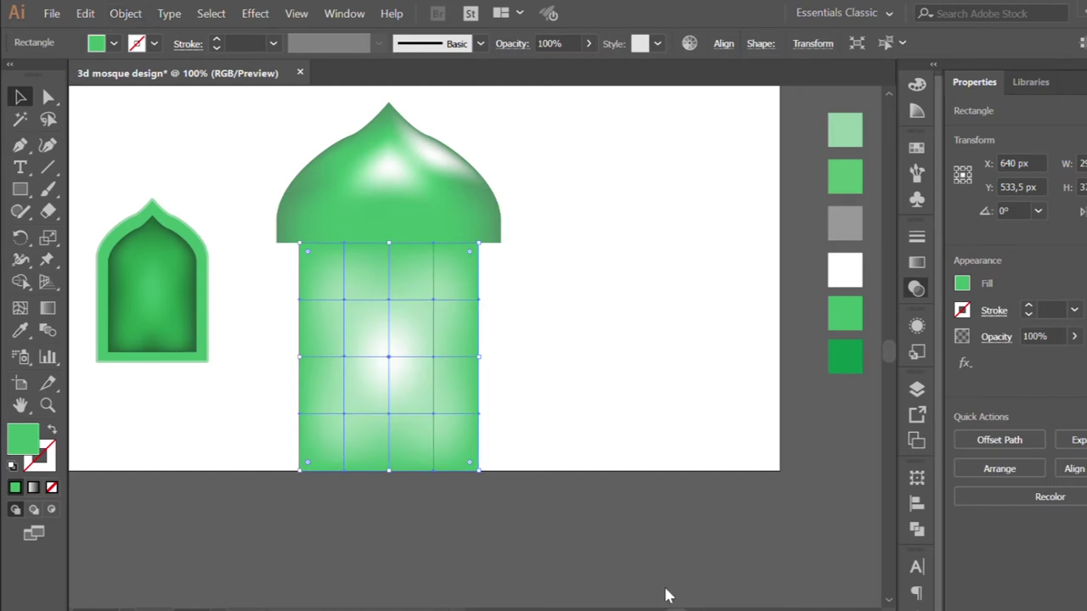
Make a row of tower mesh points white
scroll(455, 377, right, 2)
key(a)
click(298, 300)
shift+click(389, 300)
click(21, 330)
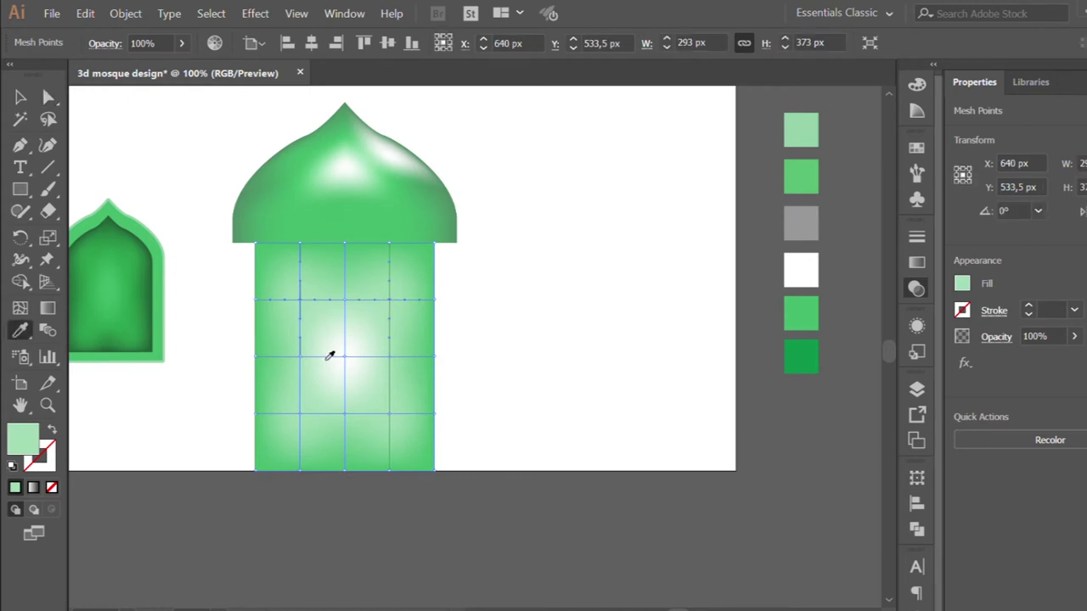
click(344, 357)
Colour the tower's centre mesh point dark green
click(47, 97)
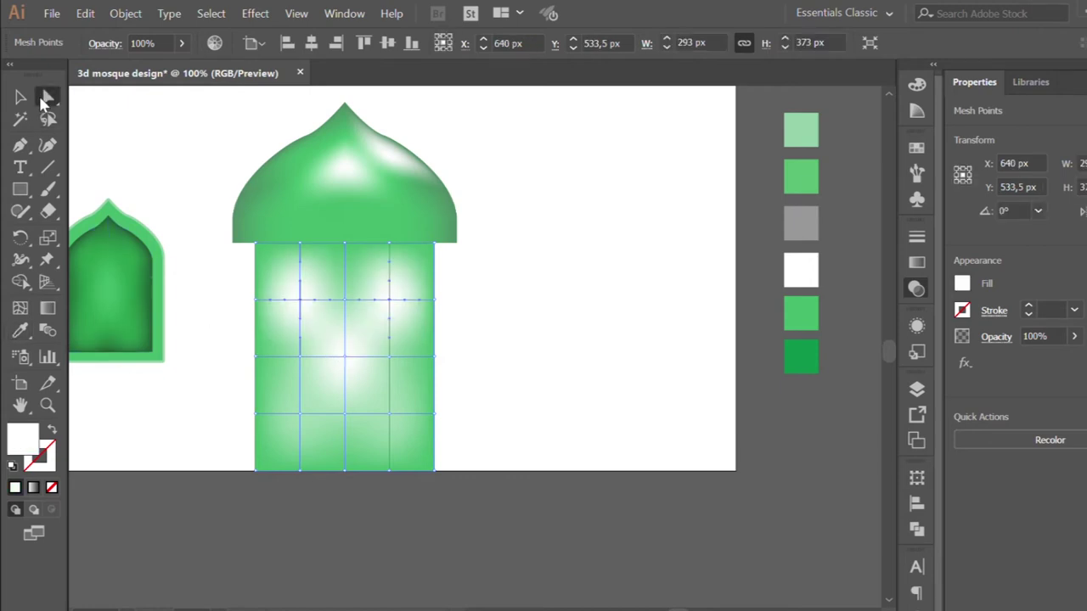
click(299, 413)
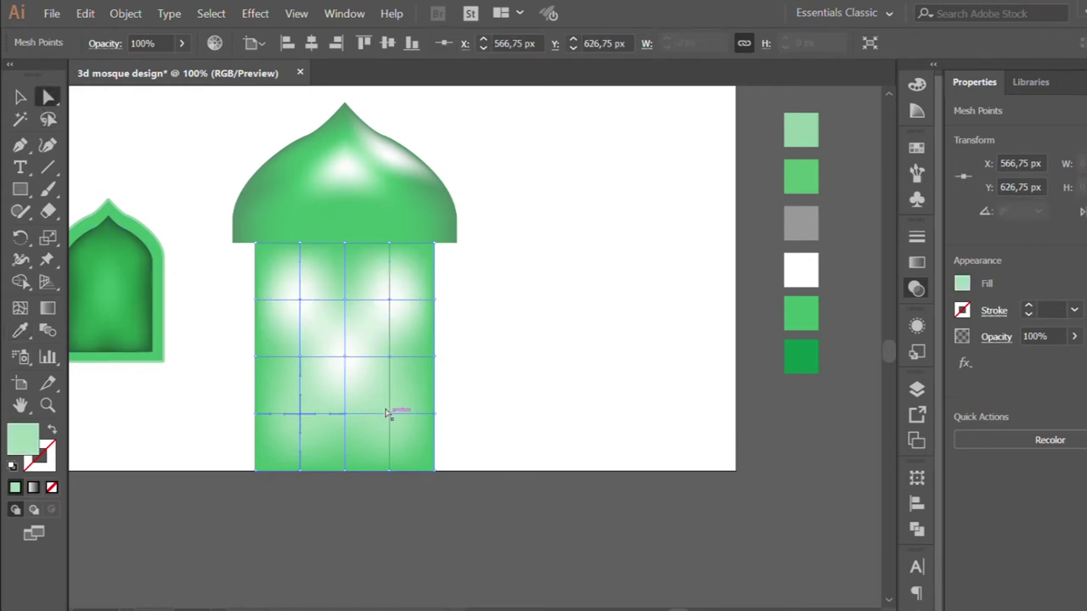
click(344, 356)
click(20, 330)
scroll(524, 320, right, 2)
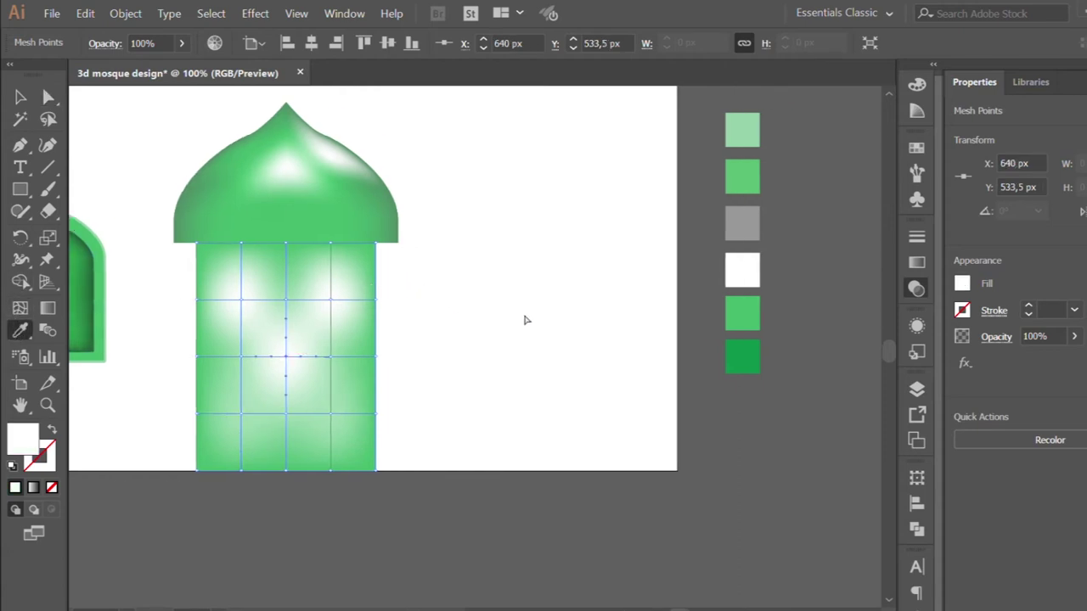
click(741, 357)
key(a)
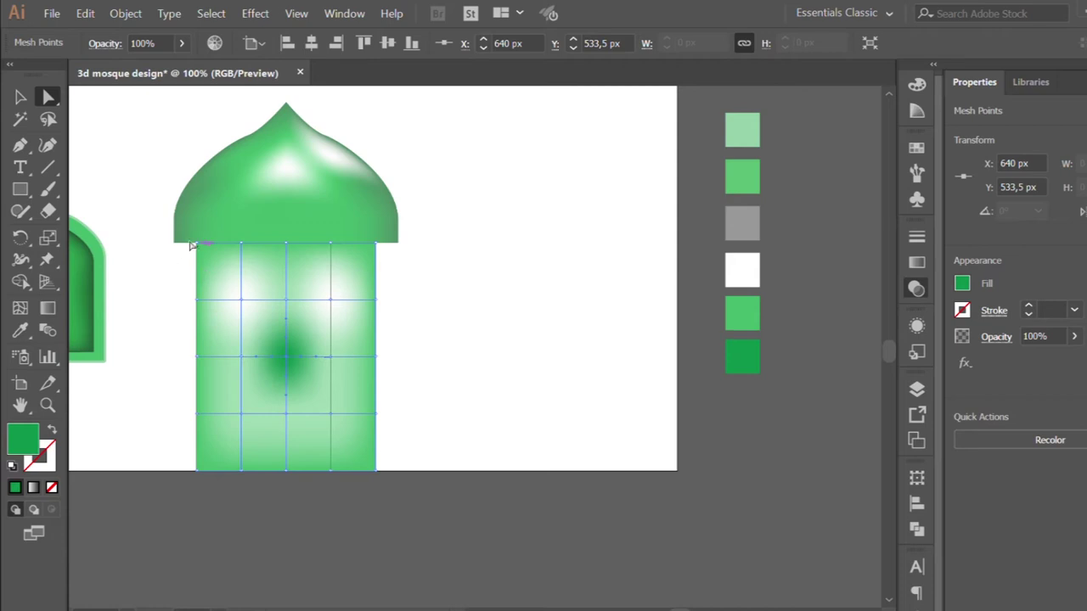
Add four horizontal mesh lines across the tower from top to bottom
click(20, 307)
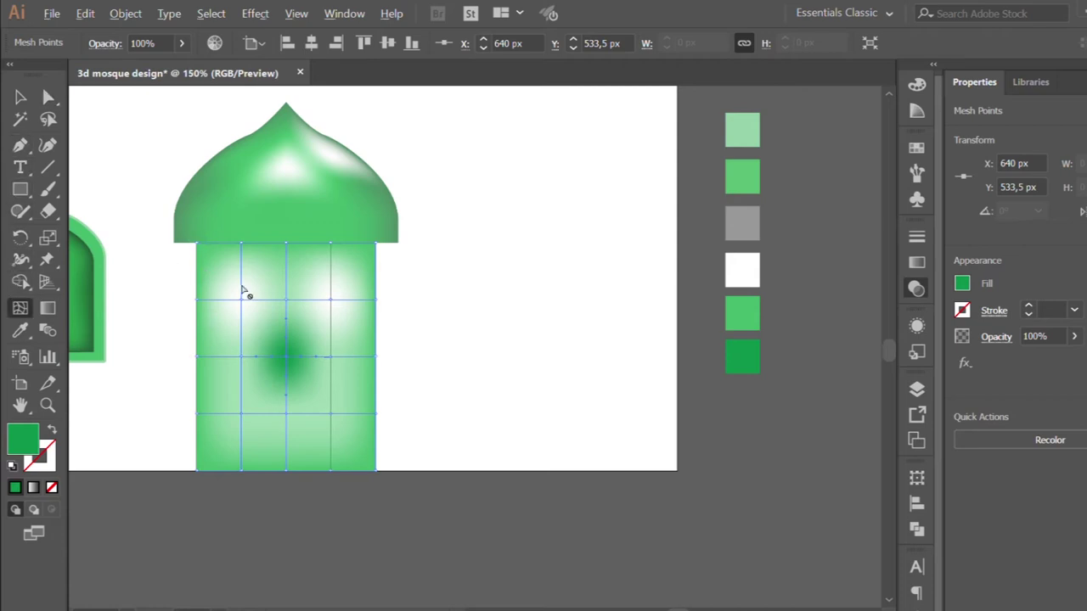
scroll(243, 291, up, 1)
click(235, 283)
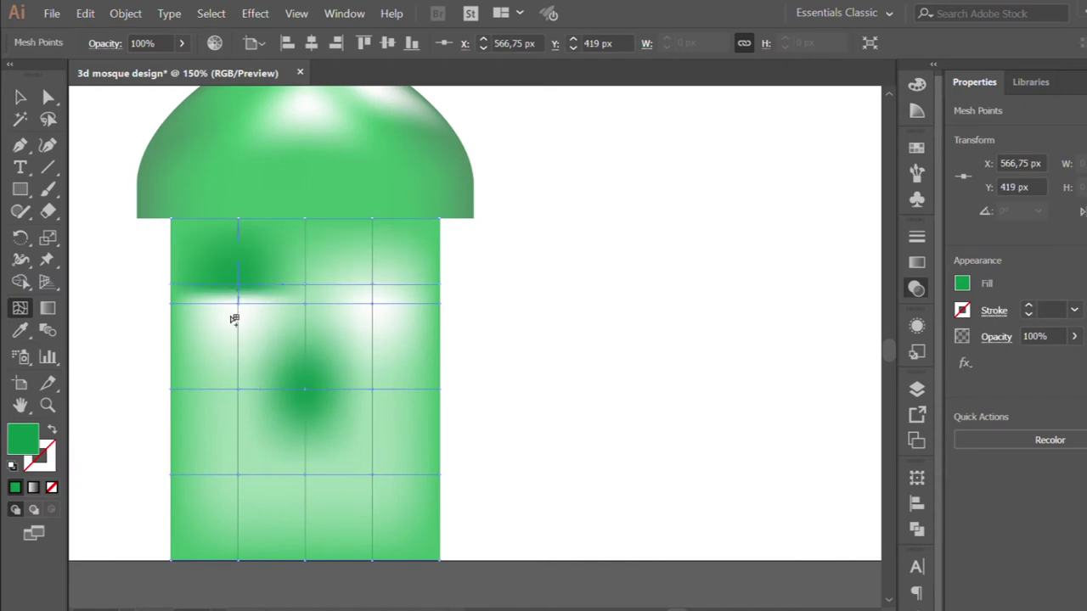
click(234, 319)
scroll(245, 372, down, 2)
scroll(251, 389, down, 2)
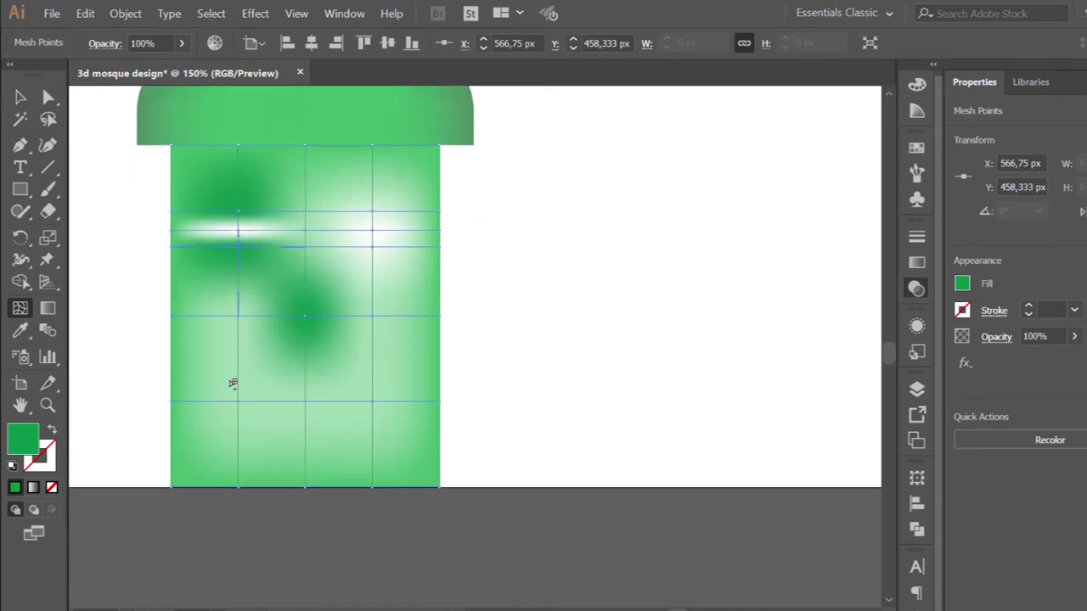
click(237, 384)
click(237, 421)
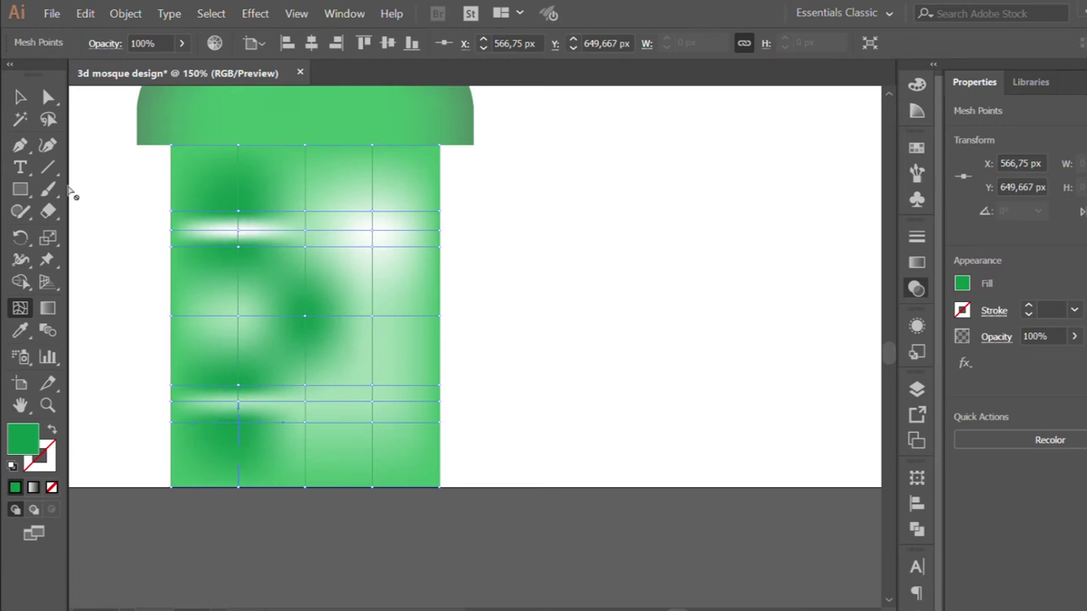
Colour selected tower points light green and the right column a sampled green
click(48, 97)
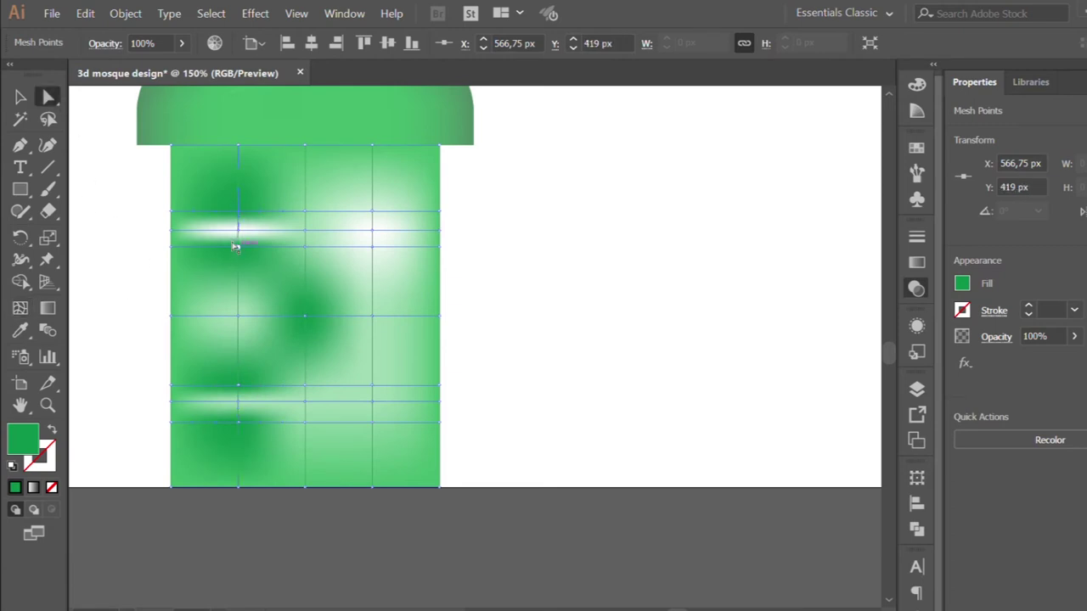
click(229, 381)
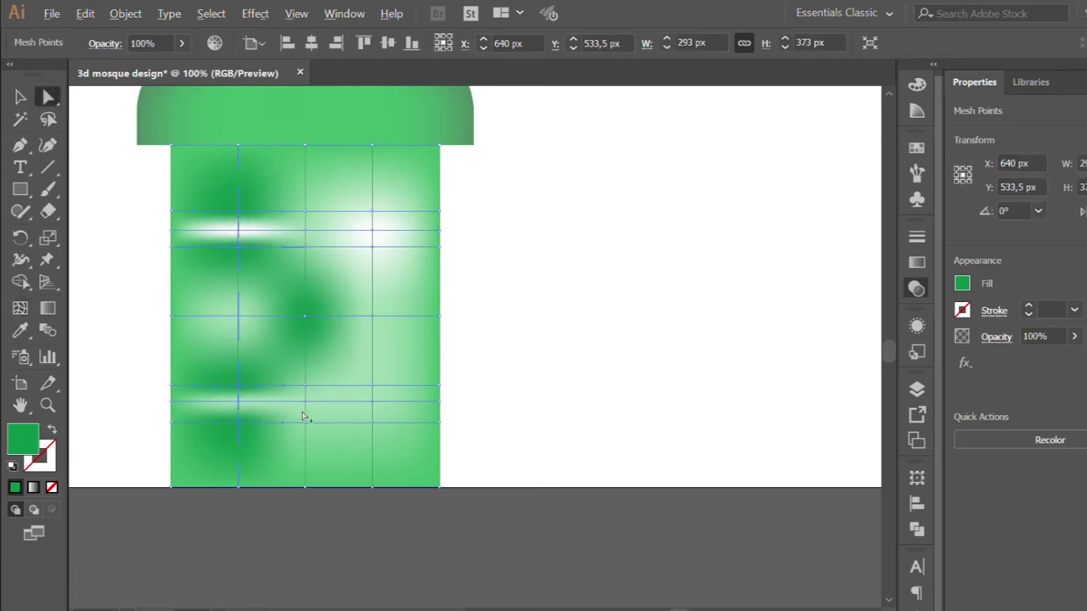
key(ctrl+minus)
click(20, 329)
click(107, 222)
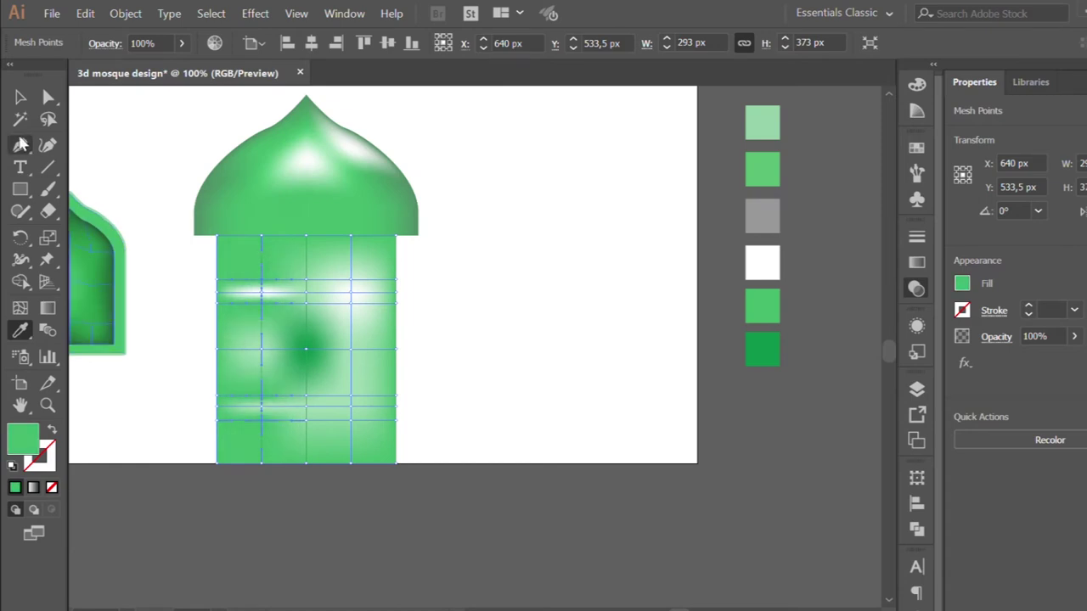
click(48, 97)
drag(346, 280, 352, 377)
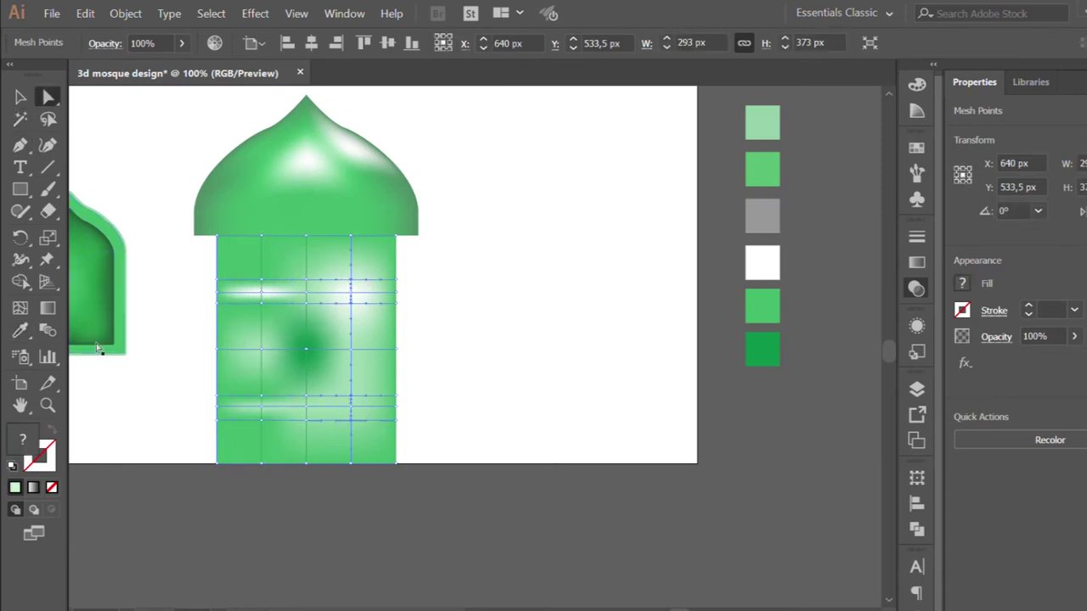
click(20, 330)
click(82, 217)
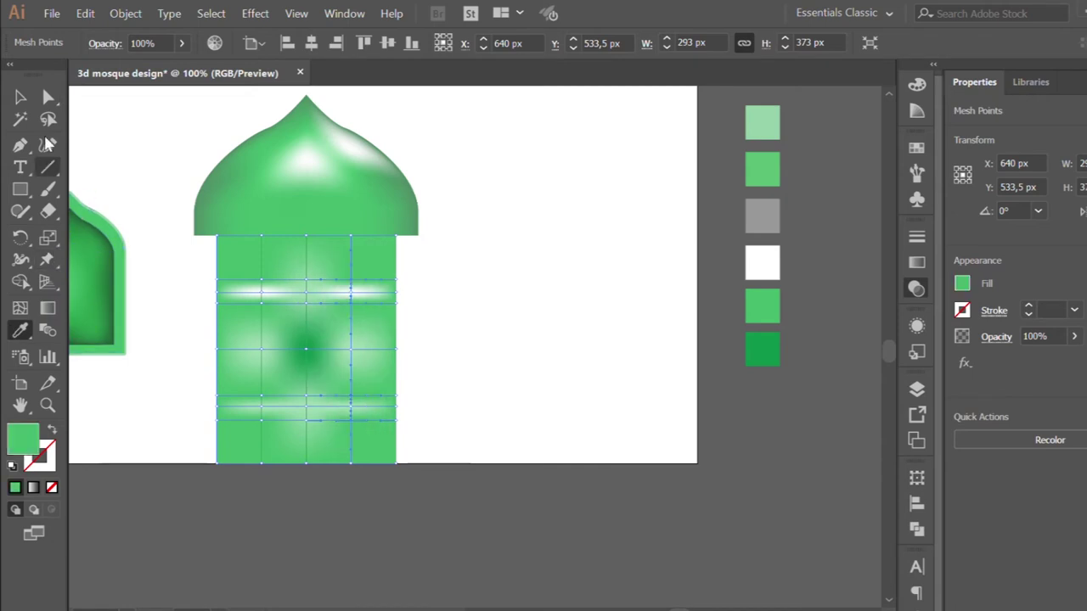
Recolour the remaining tower mesh points with sampled greens and deselect to preview
click(48, 97)
click(350, 346)
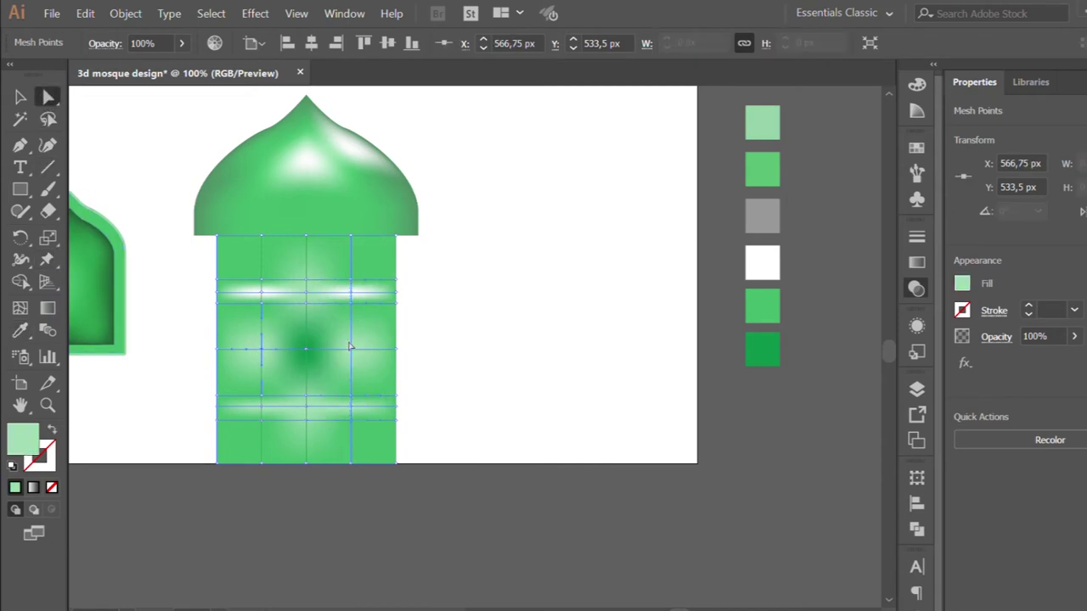
click(304, 402)
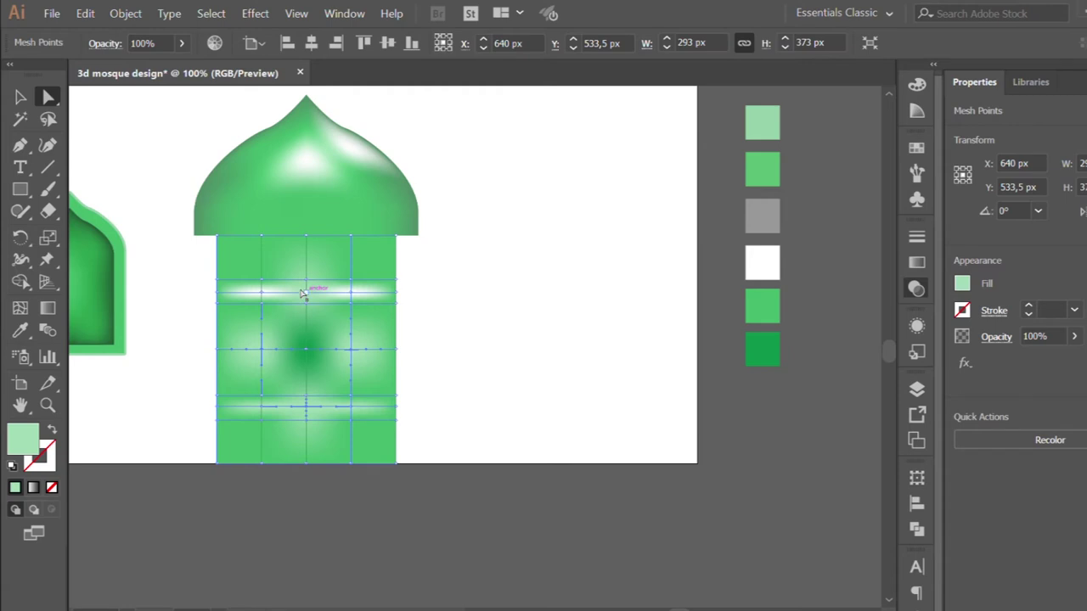
shift+click(300, 287)
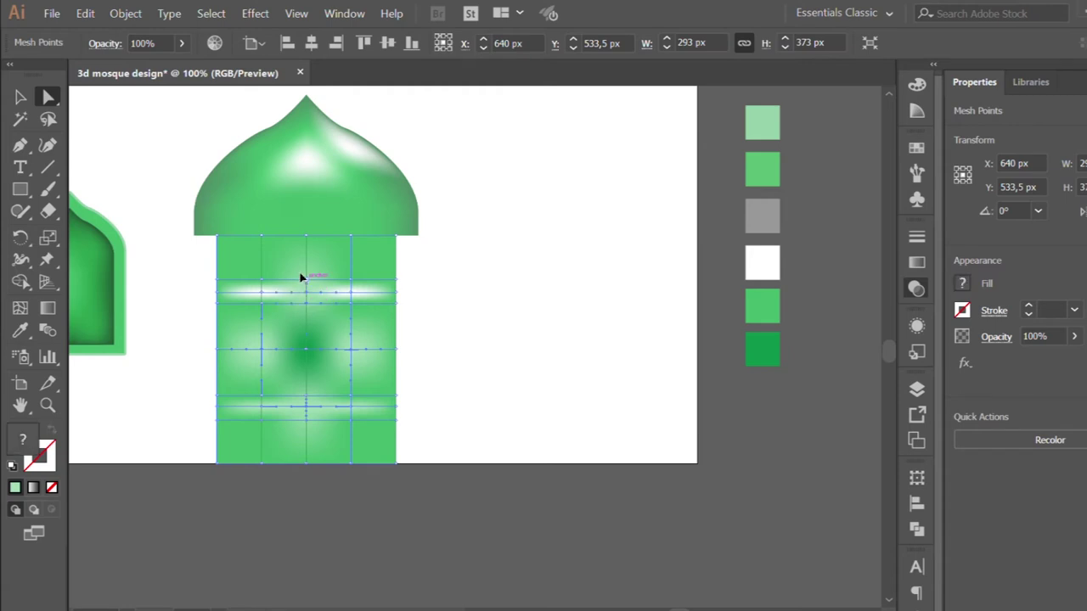
click(20, 329)
click(108, 221)
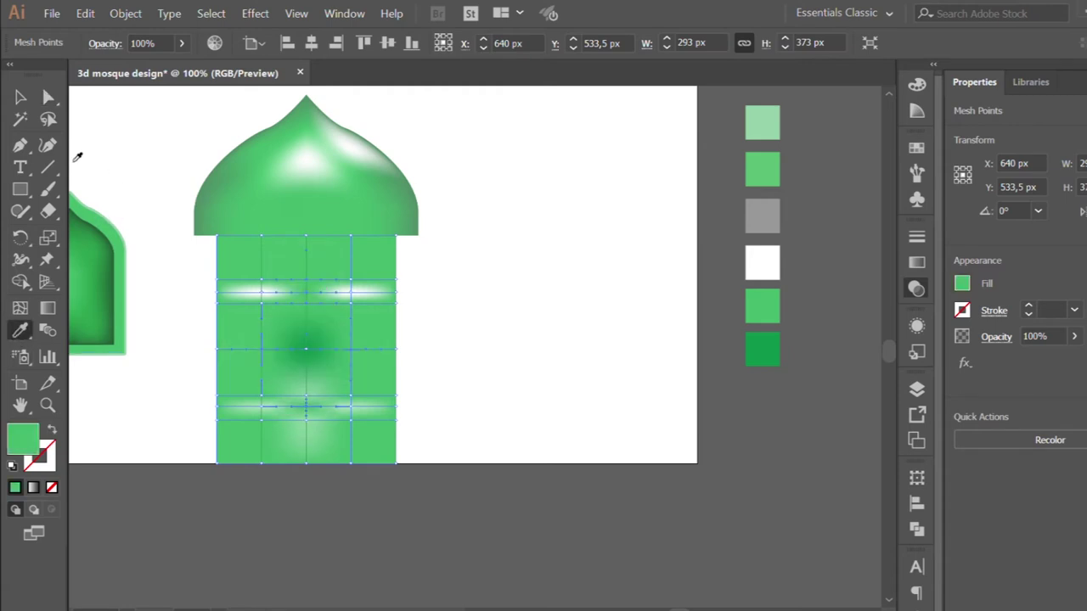
click(49, 97)
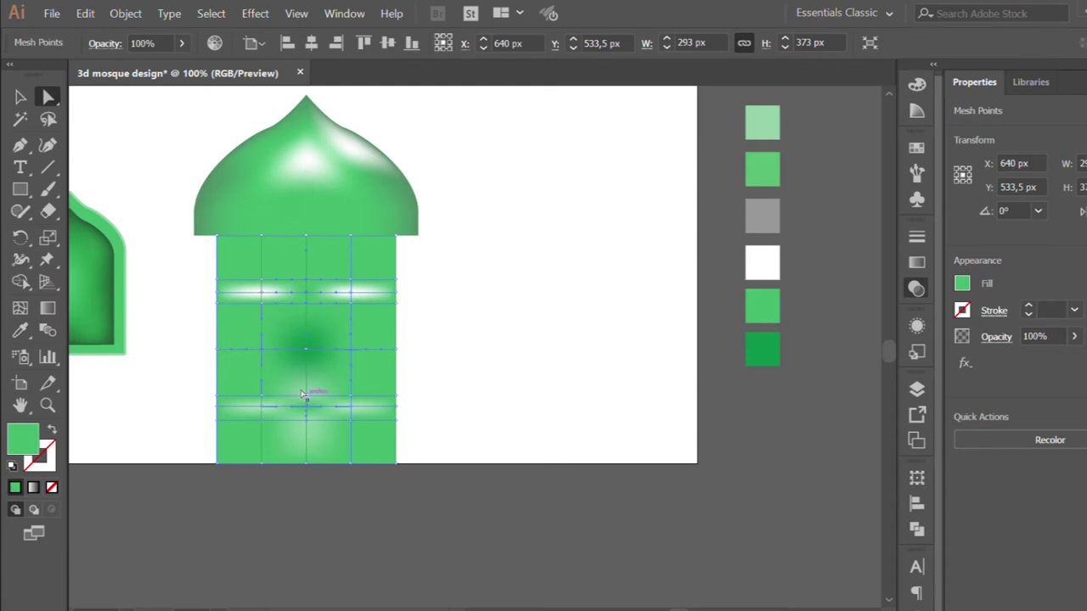
shift+click(306, 420)
click(21, 330)
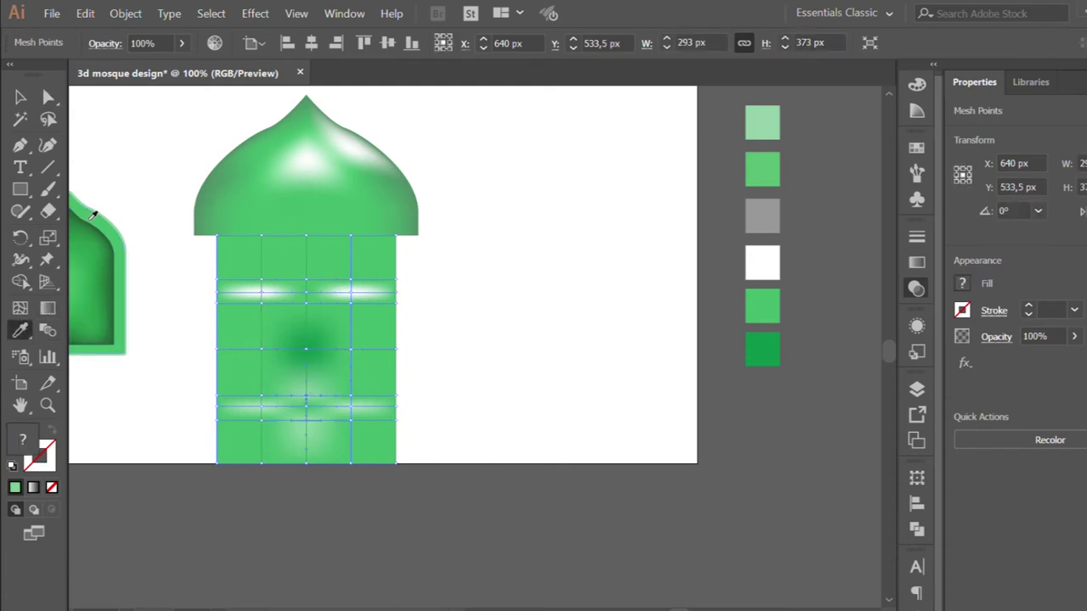
click(94, 215)
click(21, 98)
click(136, 182)
scroll(168, 230, left, 2)
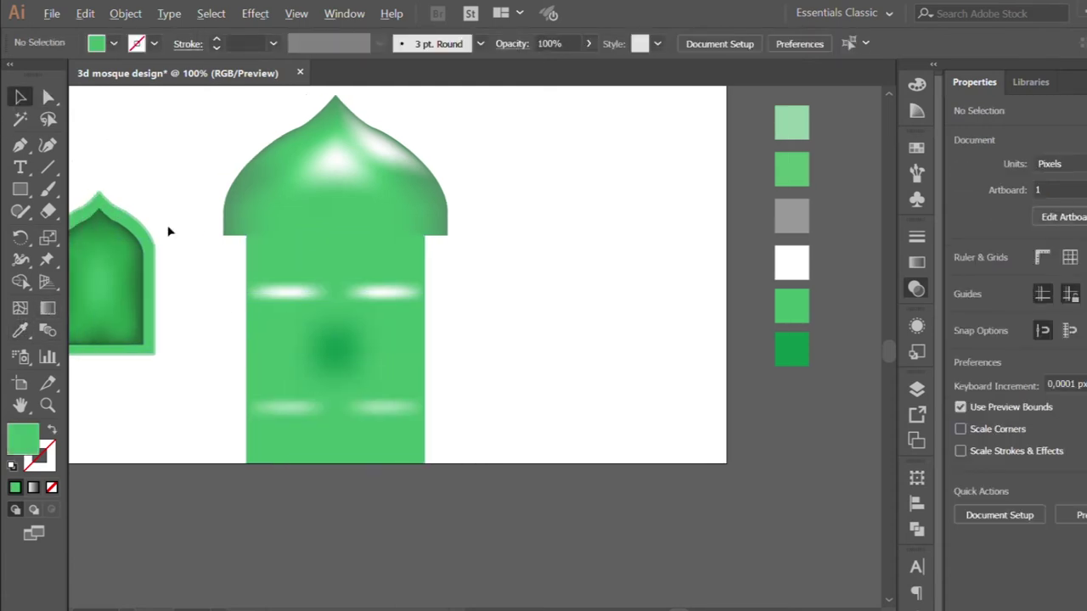
Draw a tall thin rectangle along the tower's left edge
scroll(170, 233, down, 1)
scroll(218, 286, up, 1)
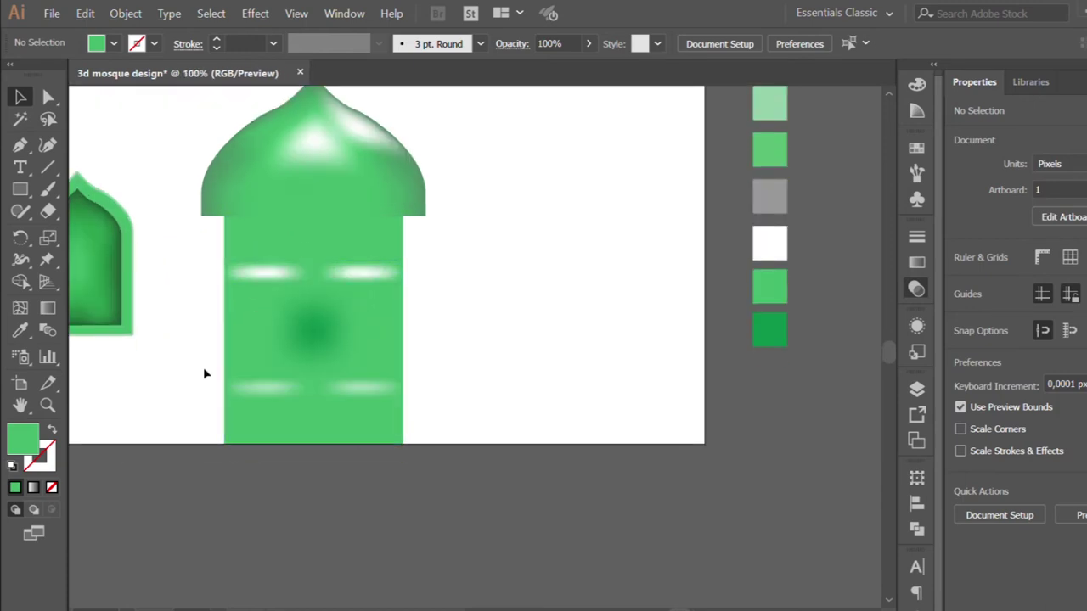
click(21, 189)
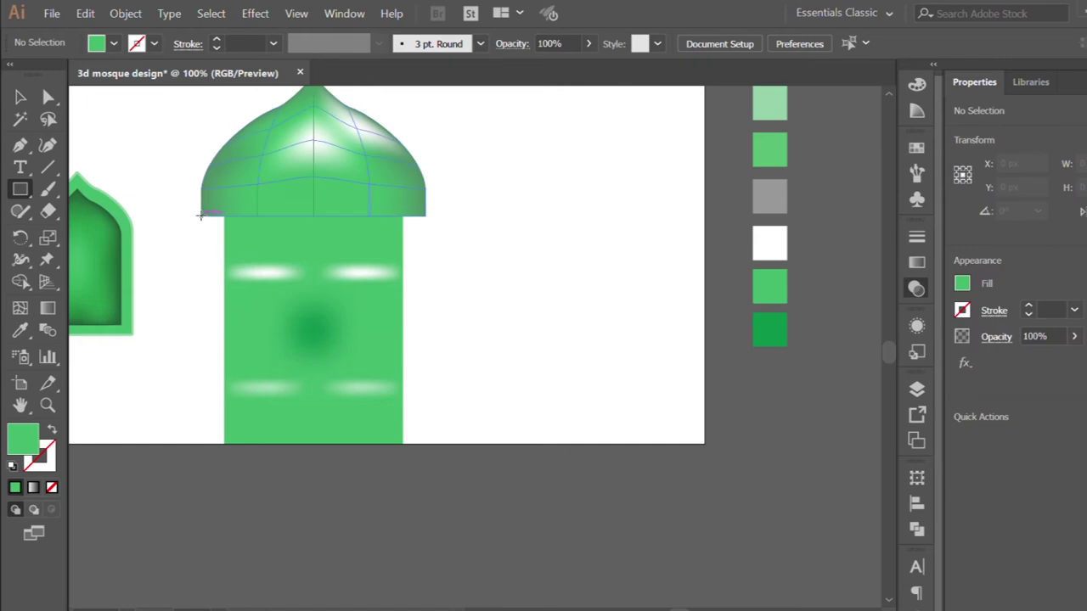
drag(201, 216, 223, 443)
key(v)
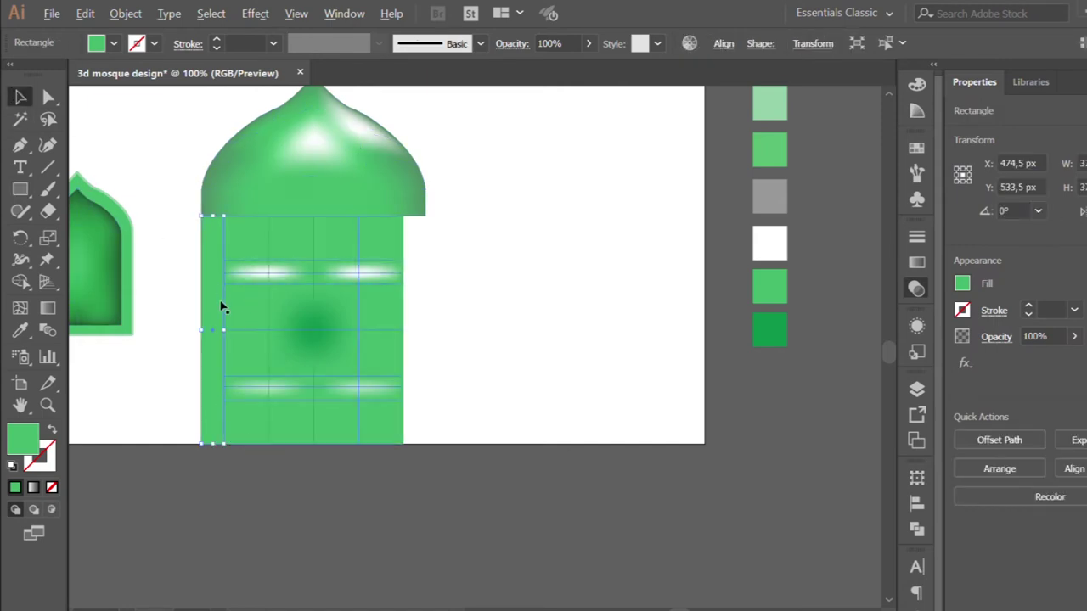
Narrow the strip's edge so it fits the tower's left side
scroll(218, 299, up, 2)
scroll(224, 334, up, 2)
scroll(223, 357, up, 2)
scroll(211, 356, up, 1)
drag(202, 330, 213, 328)
scroll(208, 345, down, 3)
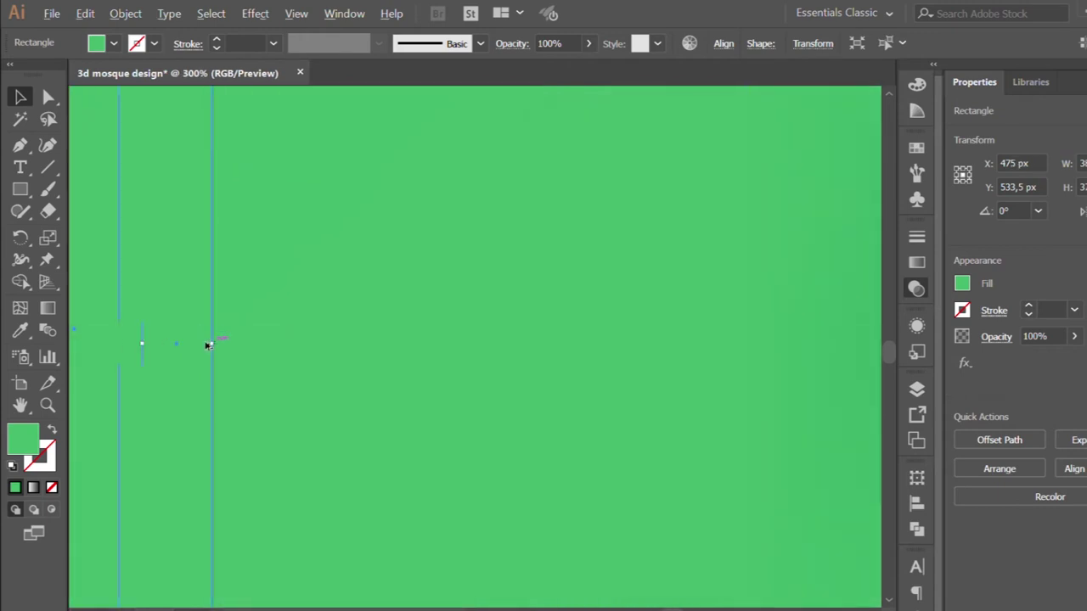
scroll(207, 345, down, 3)
scroll(208, 344, down, 1)
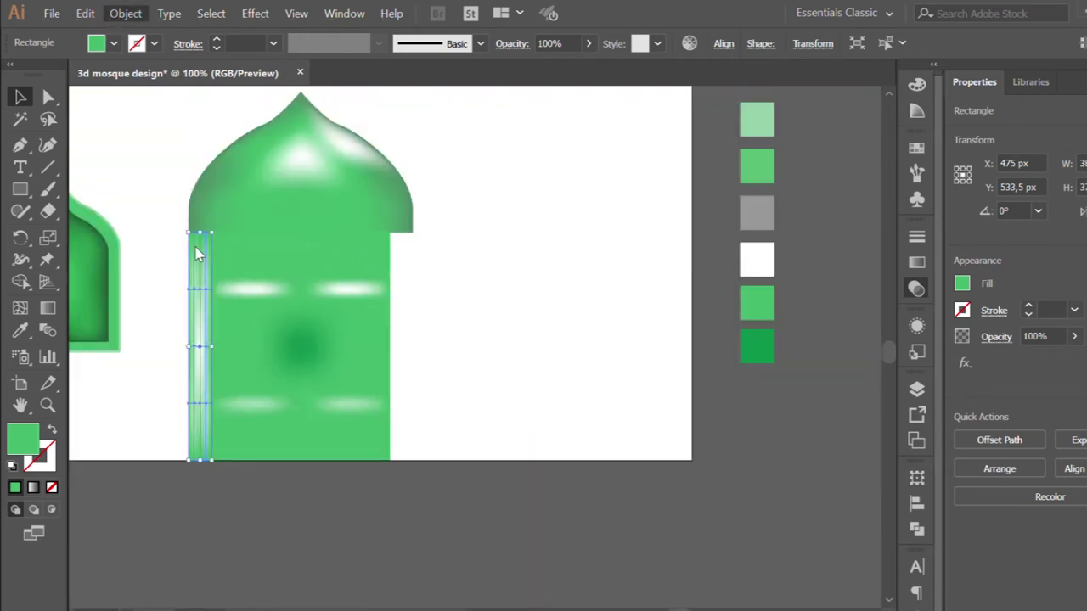
scroll(330, 436, down, 2)
scroll(267, 430, left, 2)
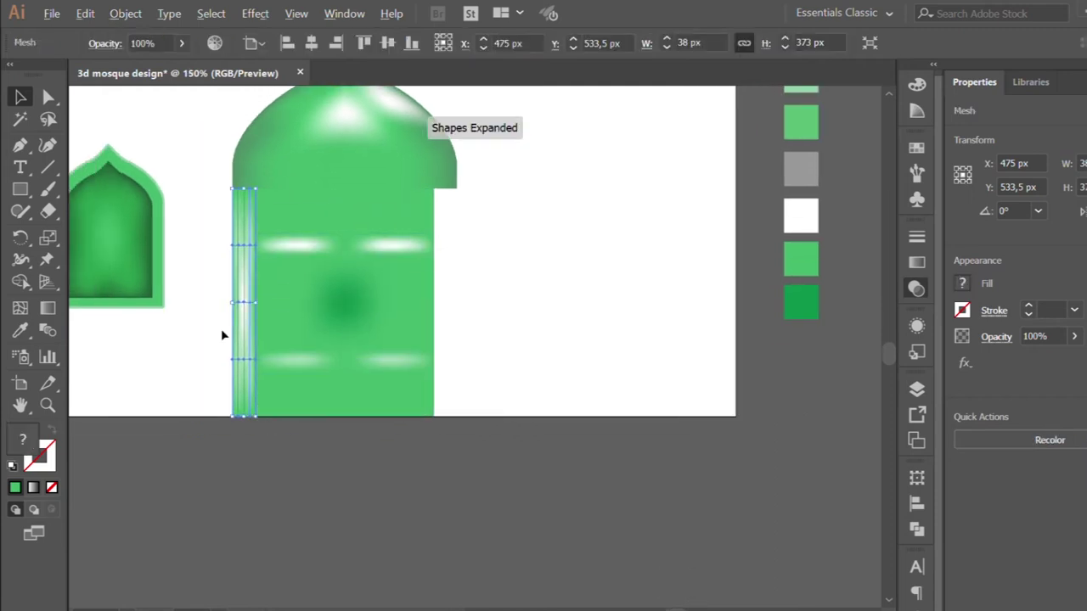
scroll(255, 323, up, 1)
scroll(255, 322, up, 1)
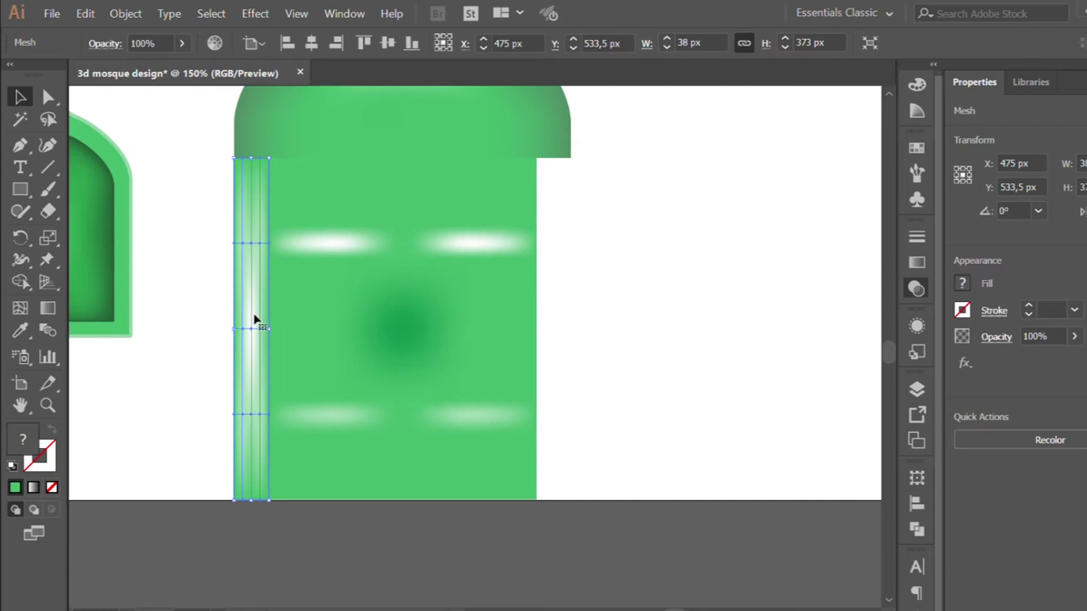
Darken the left strip's top, bottom and edge mesh points with a dark green swatch
double_click(255, 321)
key(a)
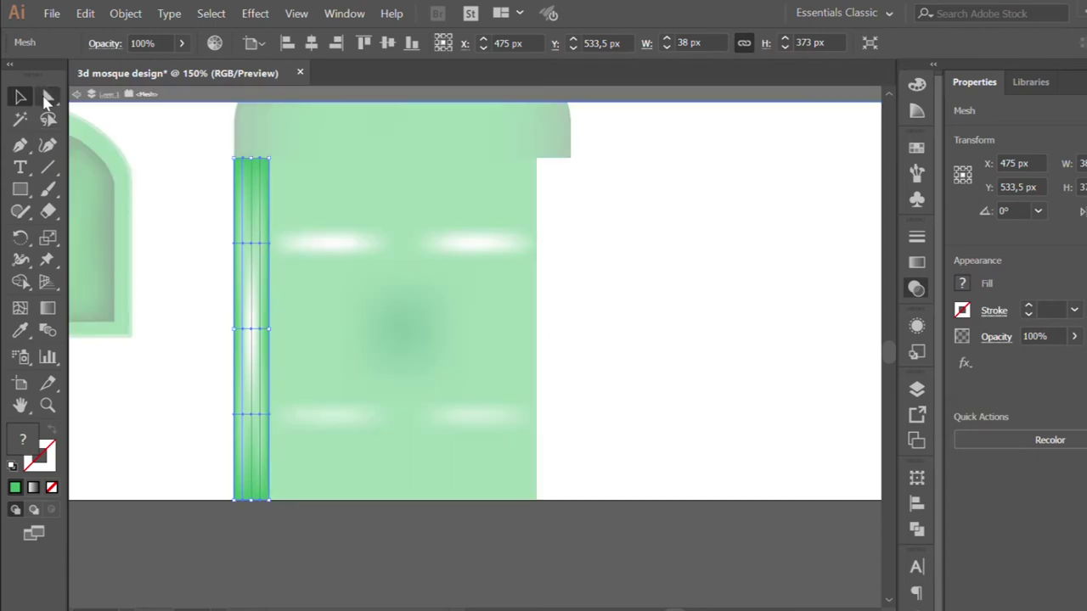
drag(219, 146, 270, 170)
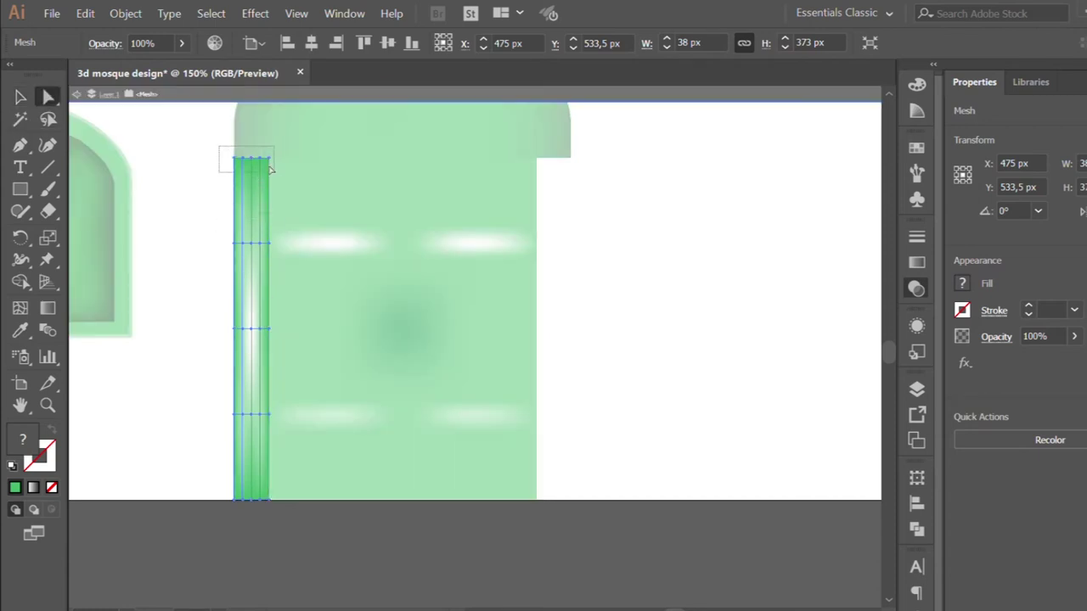
mouse_move(291, 236)
mouse_down()
mouse_move(261, 508)
mouse_move(219, 525)
mouse_up()
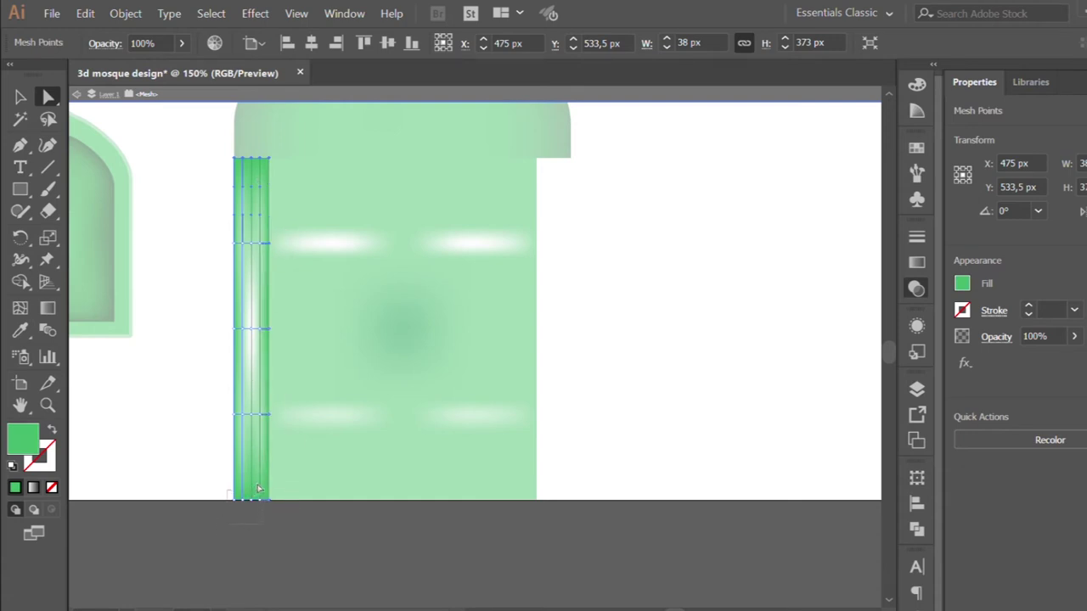
drag(214, 449, 224, 231)
click(21, 331)
scroll(526, 231, up, 1)
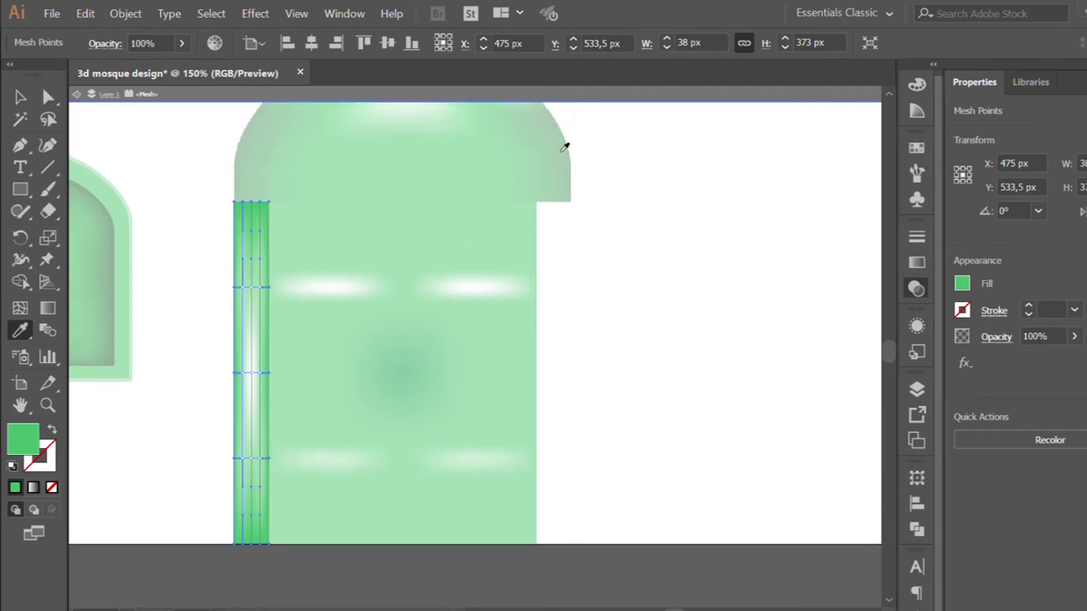
click(564, 148)
Give the strip's centre mesh points a darker sampled green, then deselect to check the pillar
click(48, 97)
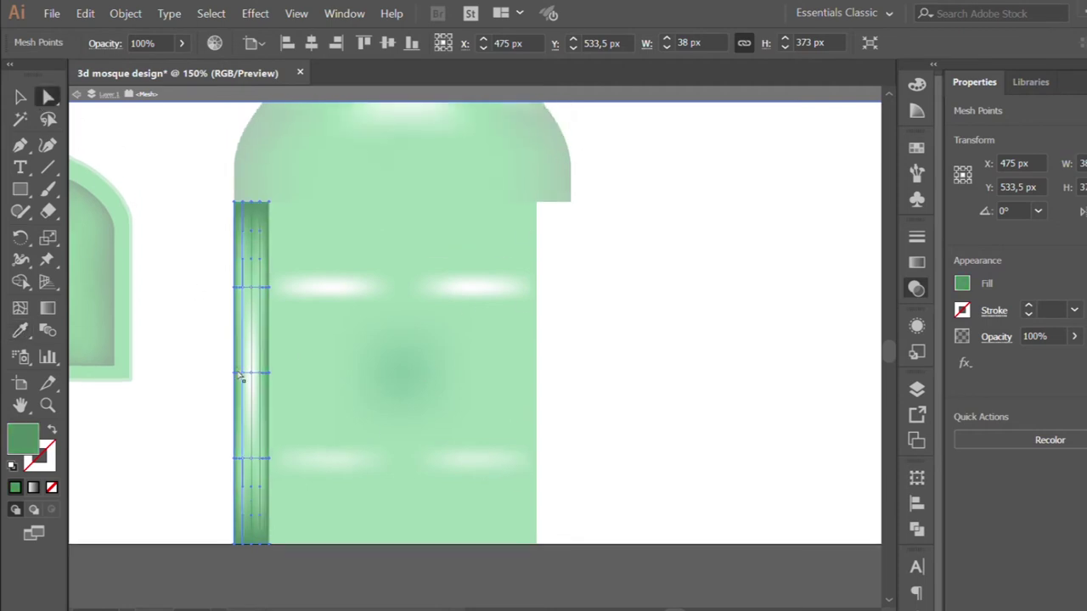
scroll(239, 373, up, 1)
click(279, 370)
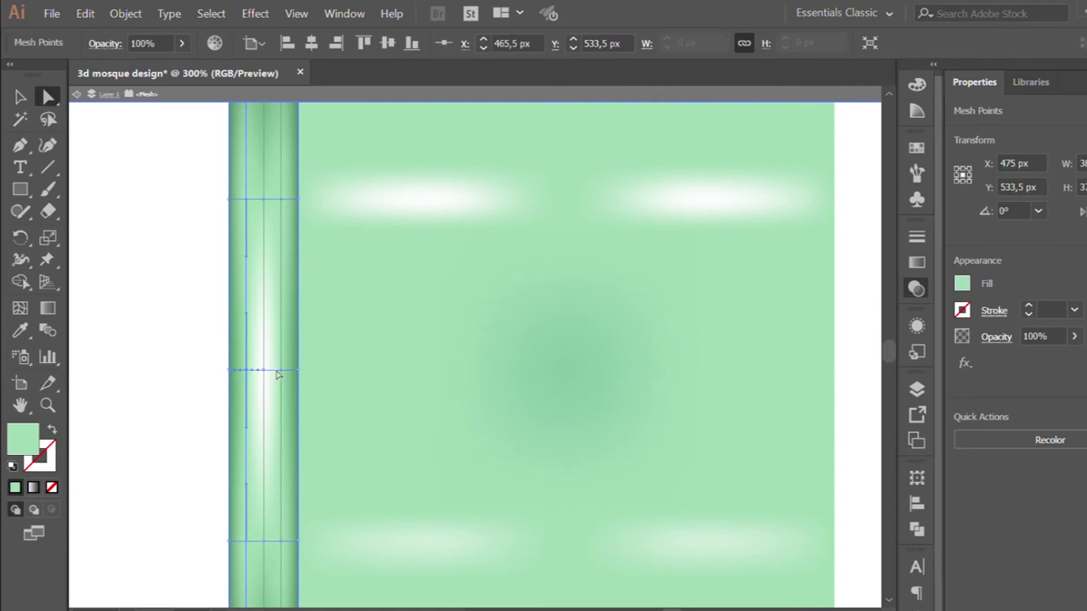
click(236, 199)
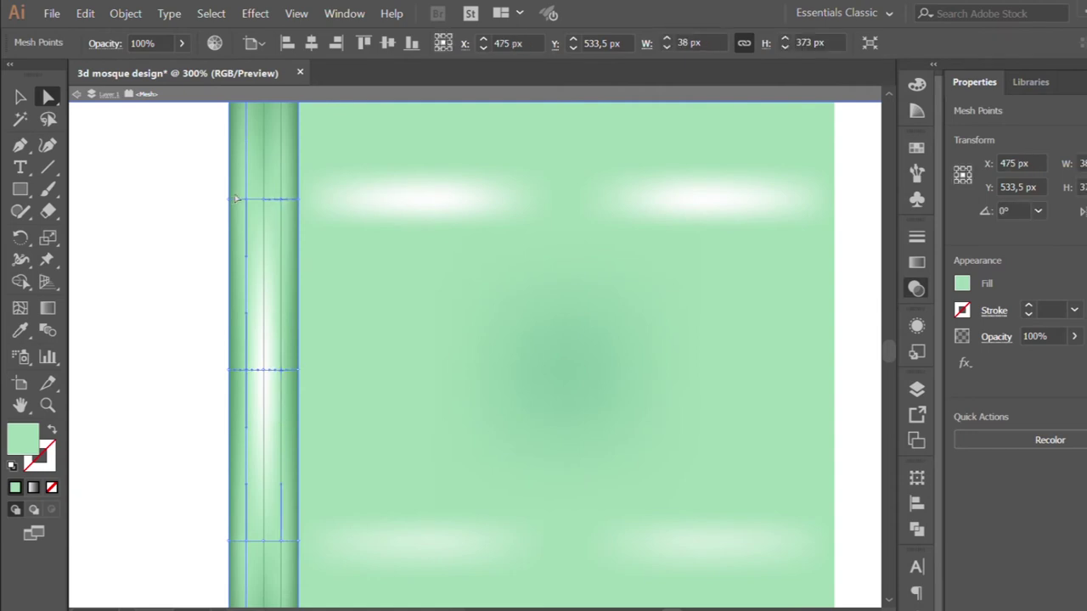
click(260, 198)
click(243, 540)
scroll(280, 543, down, 2)
scroll(280, 543, down, 1)
click(20, 330)
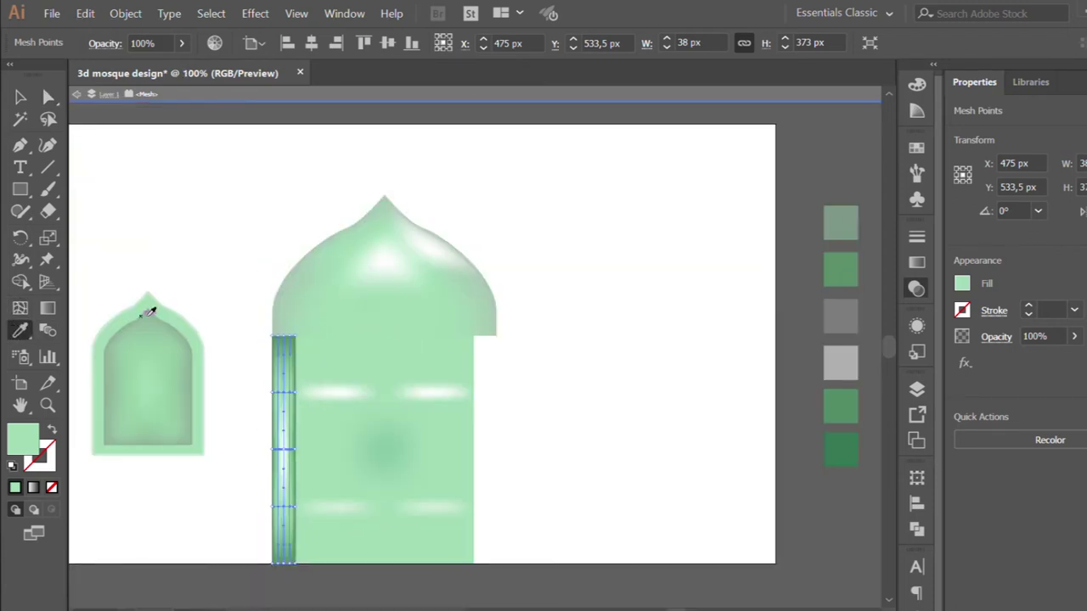
click(151, 302)
click(21, 97)
click(178, 169)
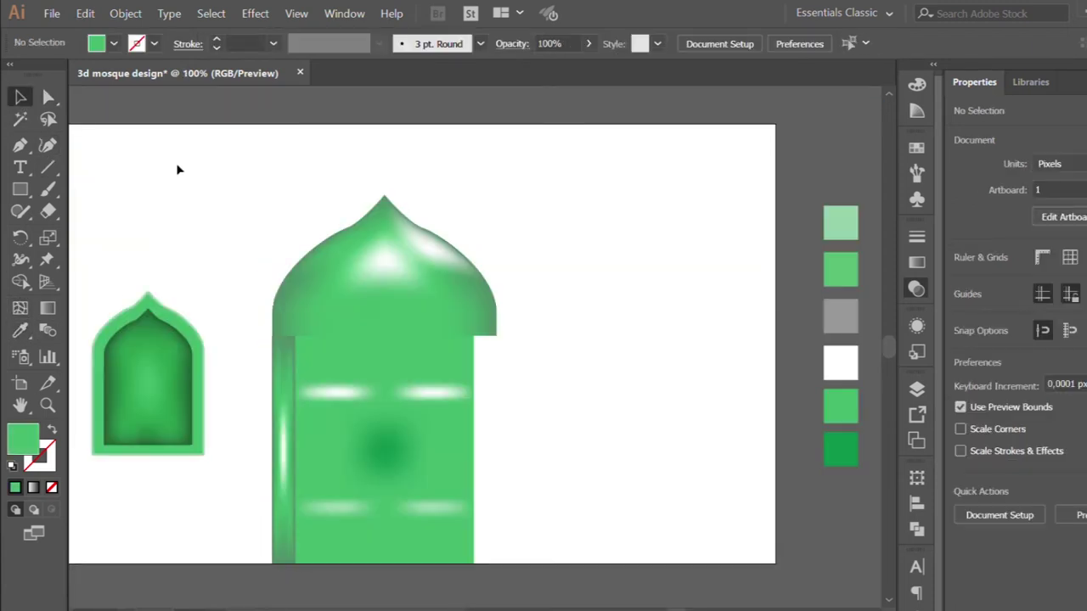
Duplicate the shaded left strip onto the hall's right edge
scroll(183, 176, down, 1)
scroll(185, 182, up, 1)
click(215, 325)
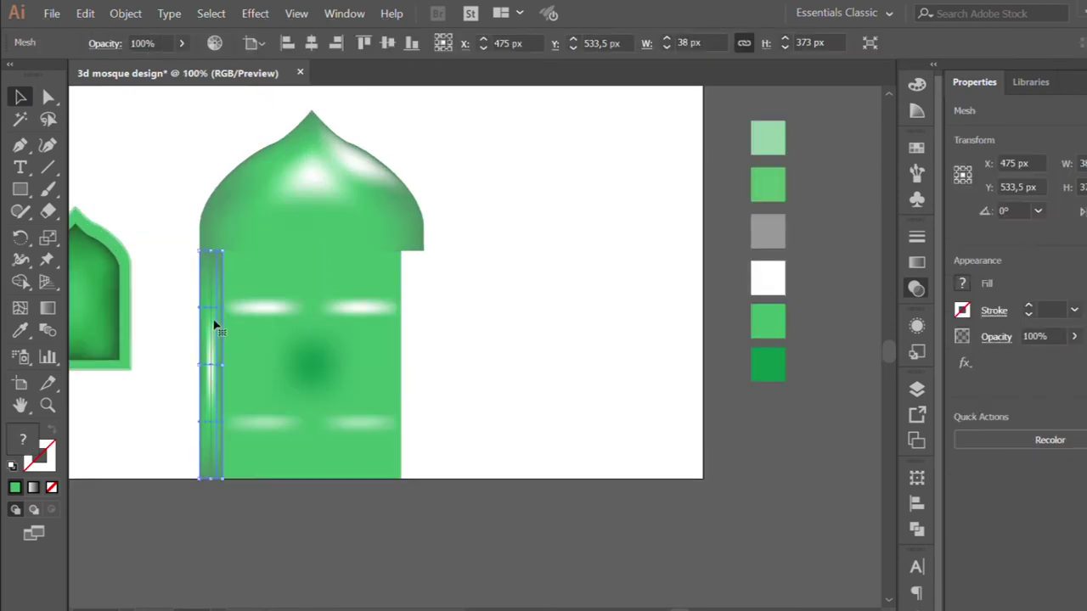
drag(215, 326, 411, 326)
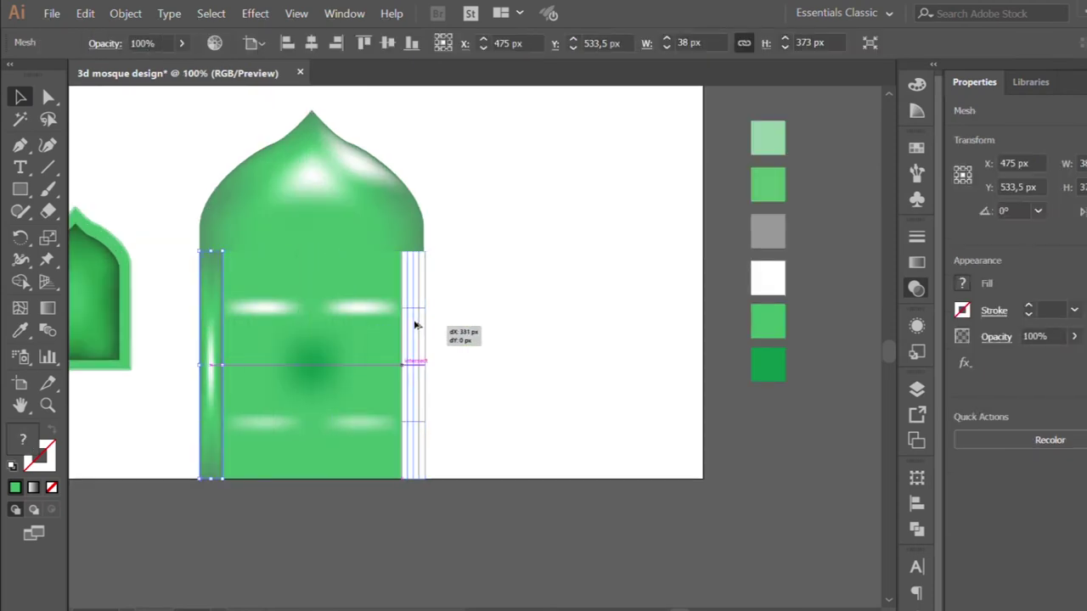
drag(411, 325, 414, 325)
scroll(413, 273, up, 3)
scroll(413, 274, up, 3)
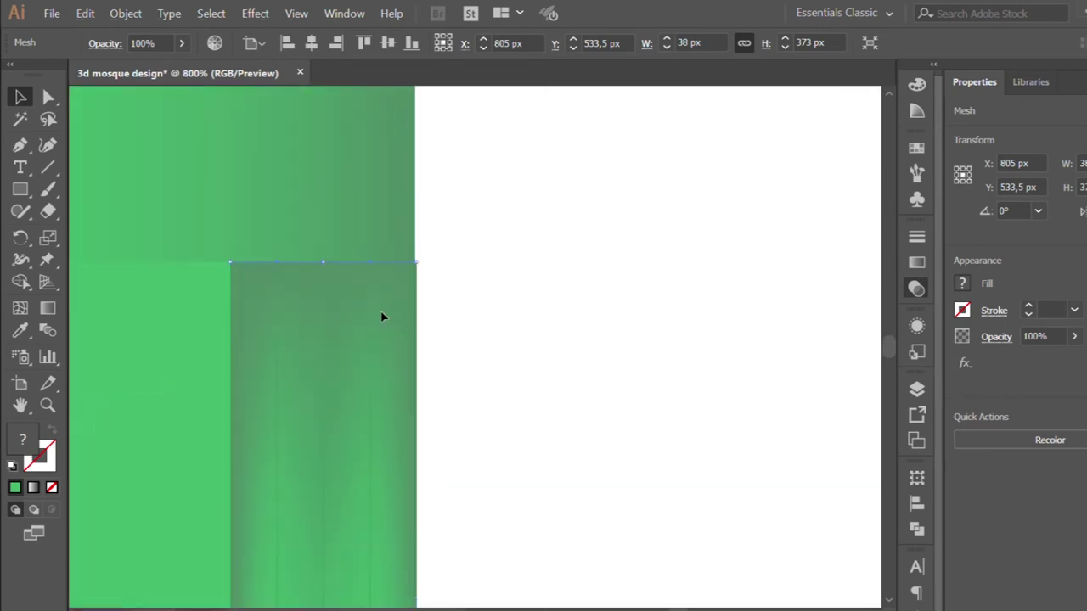
scroll(429, 327, down, 5)
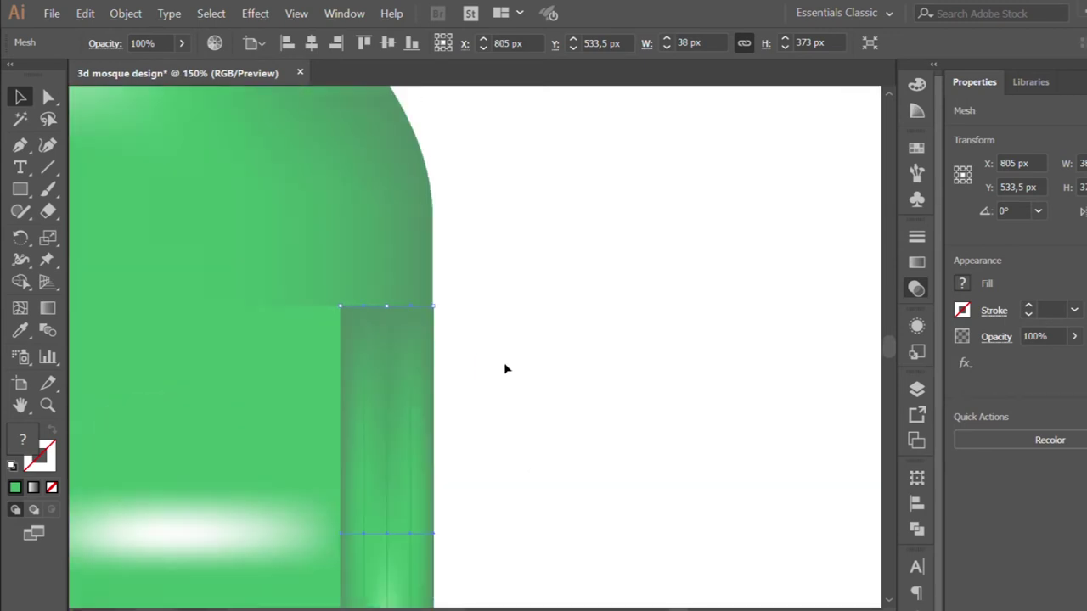
click(505, 368)
Raise the onion dome a few pixels and move the arched window onto the hall's front
scroll(504, 368, down, 1)
scroll(504, 369, down, 1)
scroll(504, 369, down, 1)
drag(297, 149, 438, 400)
drag(353, 303, 357, 284)
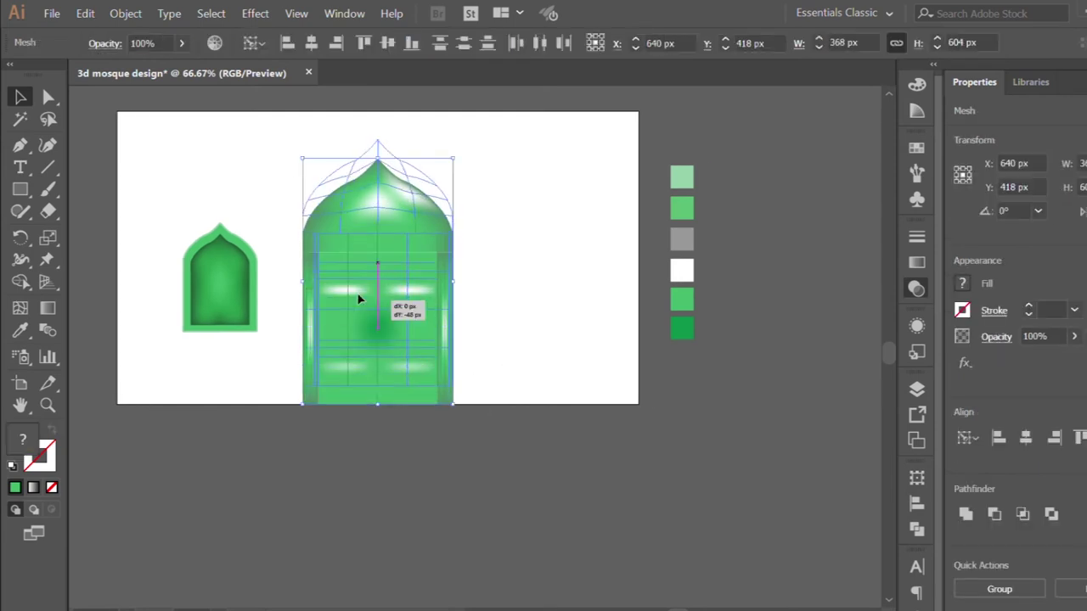
click(496, 312)
mouse_move(218, 277)
mouse_down()
mouse_move(338, 296)
mouse_move(374, 285)
mouse_move(379, 303)
mouse_up()
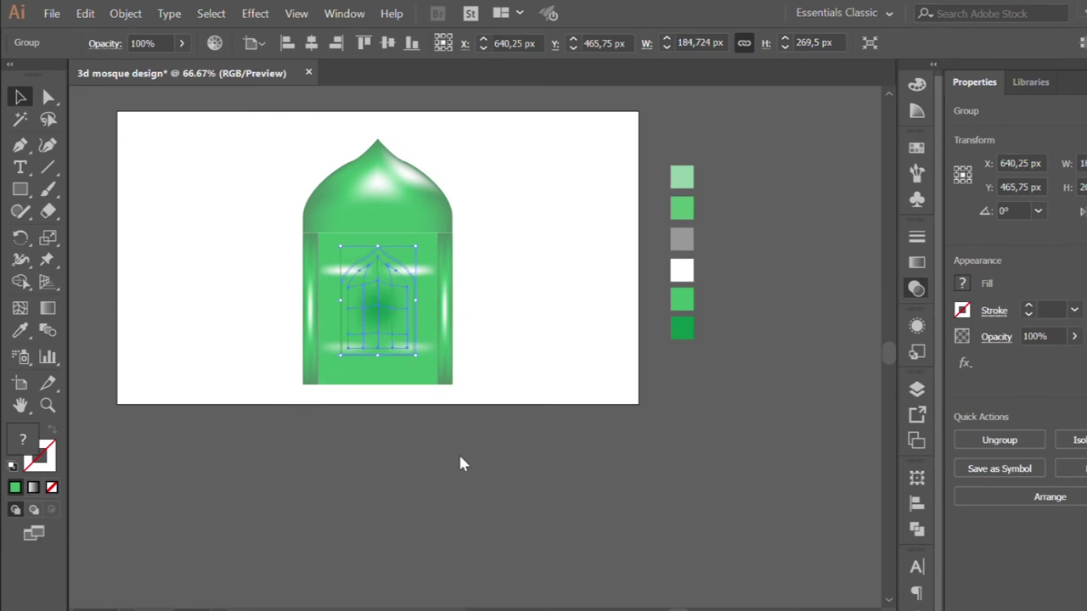
Stretch the arched window downward to about 234 × 341 px
scroll(373, 320, up, 2)
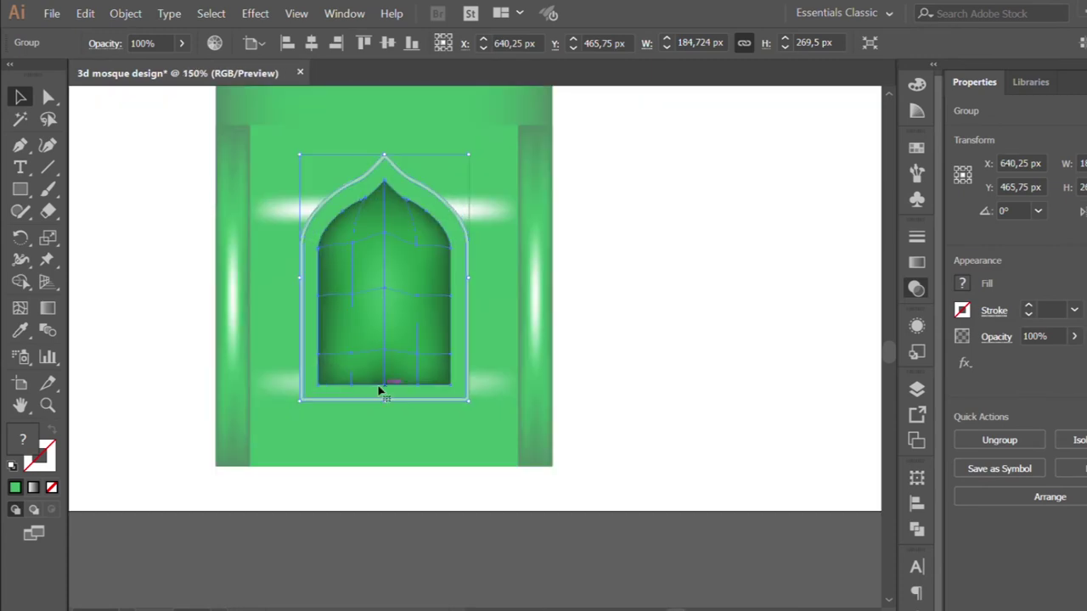
drag(379, 453, 376, 463)
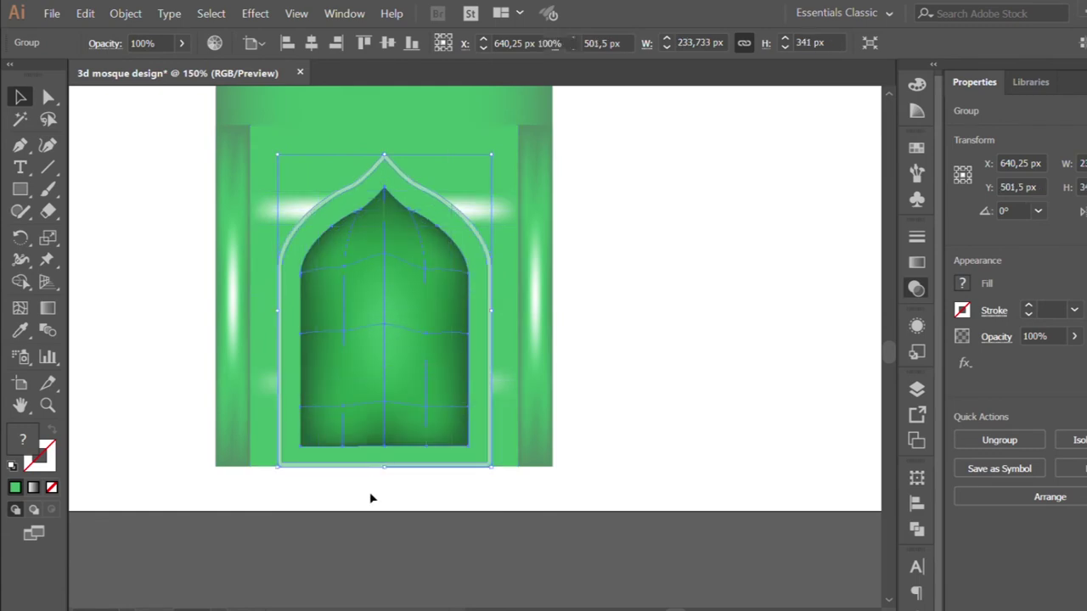
click(369, 498)
key(ctrl+minus)
key(ctrl+minus)
Select the arch frame, then isolate the hall body mesh behind it for editing
key(ctrl+plus)
key(ctrl+plus)
click(314, 245)
key(ctrl+plus)
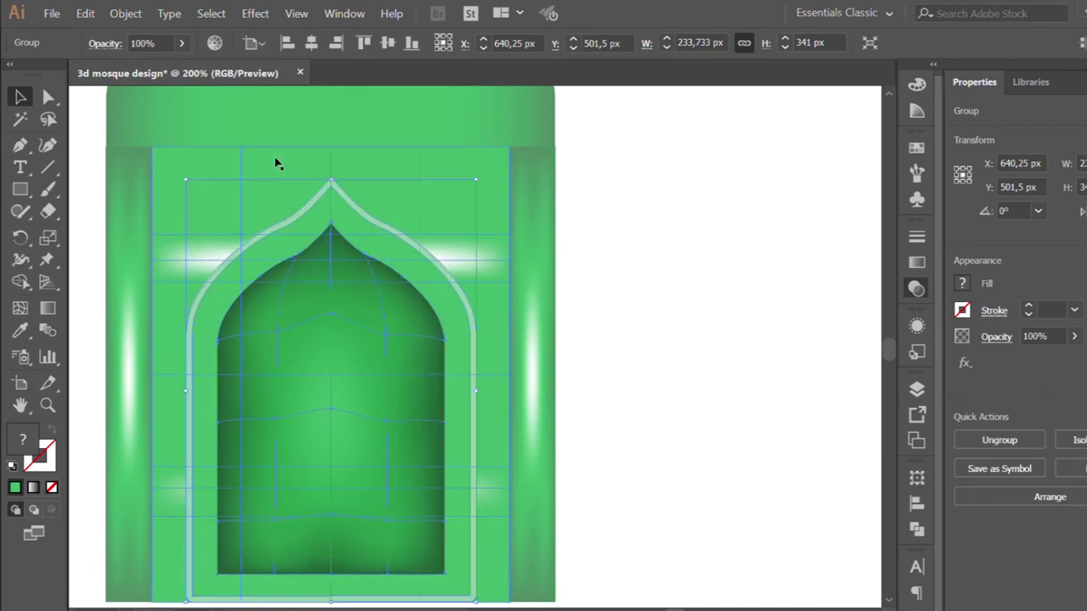
click(249, 153)
scroll(245, 169, up, 1)
double_click(245, 203)
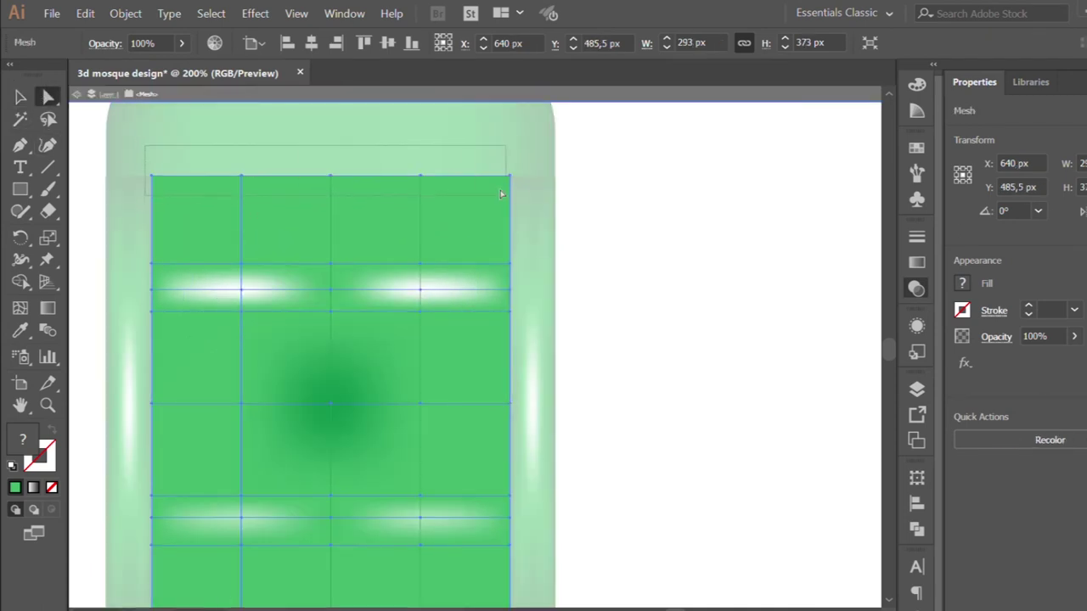
Shade the hall body's top row of mesh points with the dark green swatch
drag(499, 195, 499, 196)
key(i)
click(333, 407)
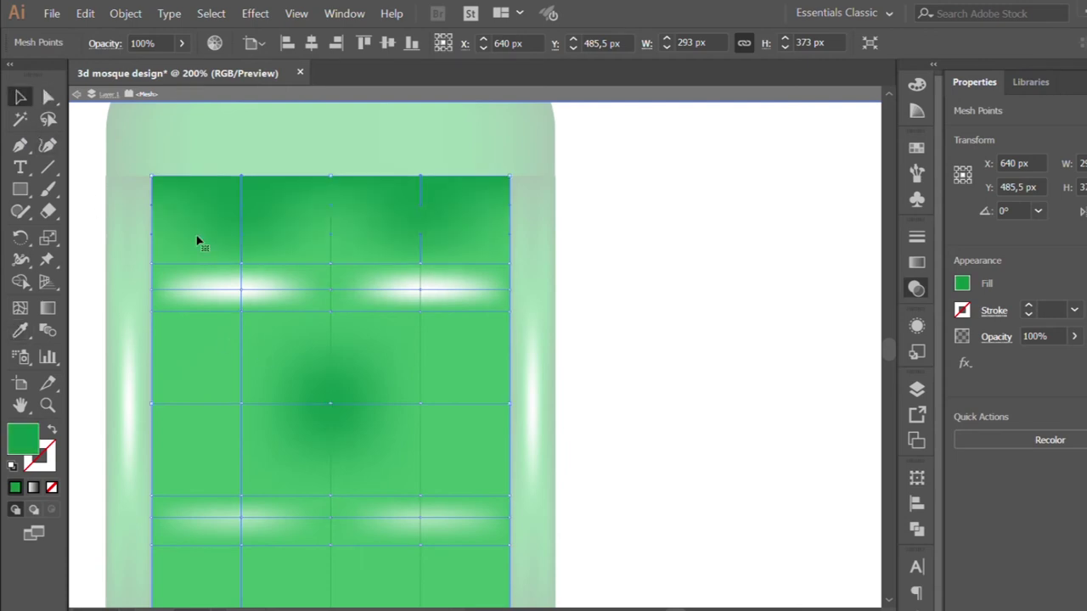
click(79, 190)
scroll(373, 425, down, 5)
scroll(361, 450, up, 1)
scroll(420, 415, up, 2)
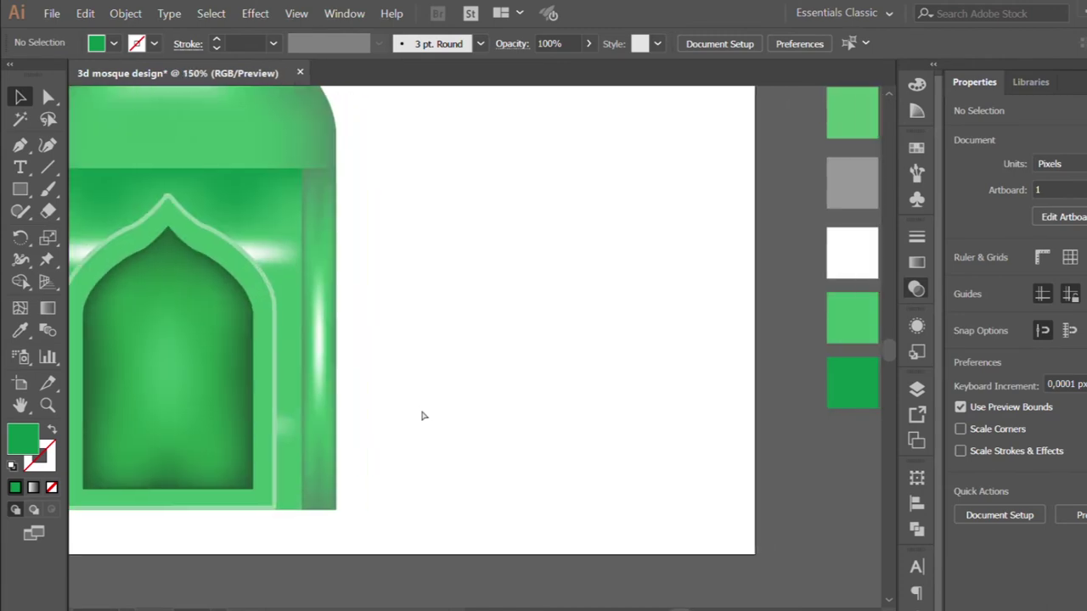
scroll(424, 416, down, 1)
scroll(340, 323, left, 1)
Darken the onion dome's bottom row of mesh points with a sampled green
double_click(266, 226)
scroll(321, 226, up, 1)
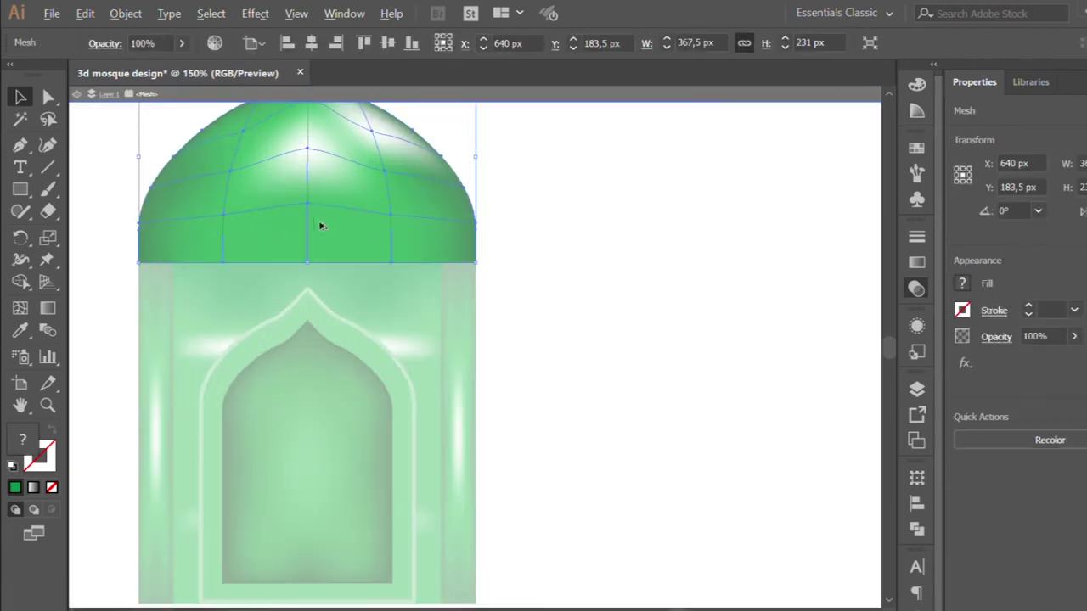
click(47, 97)
drag(323, 249, 491, 241)
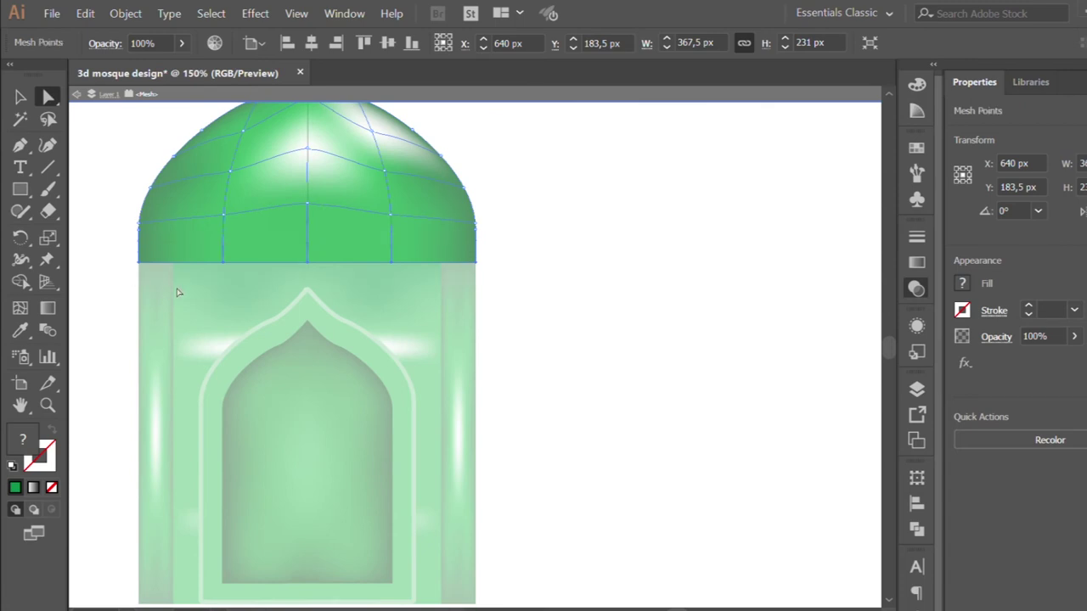
click(21, 330)
click(170, 160)
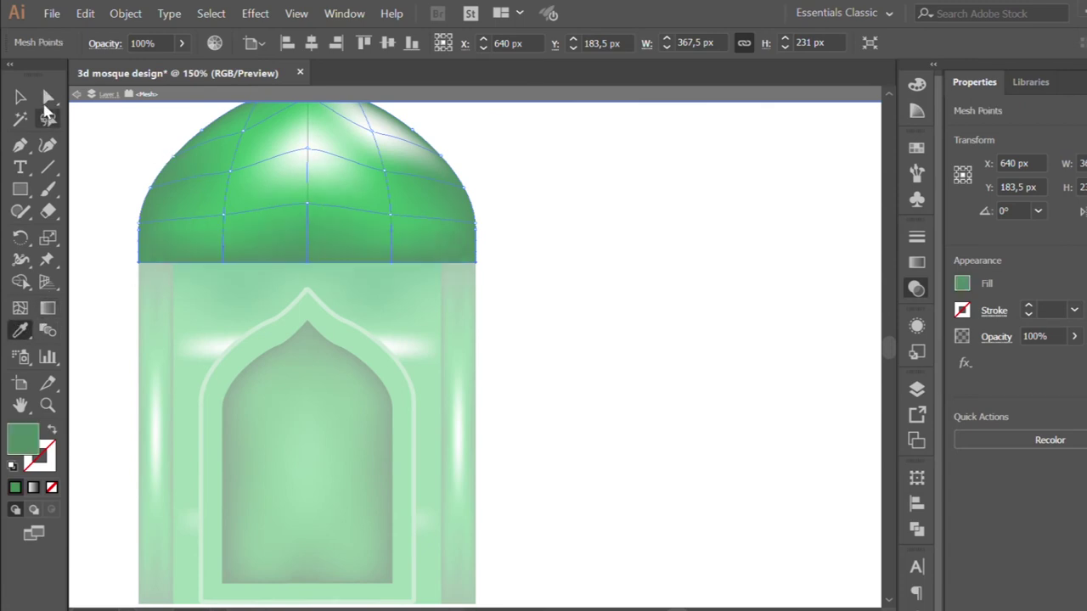
click(20, 97)
click(97, 162)
key(ctrl+minus)
key(ctrl+minus)
scroll(102, 170, left, 2)
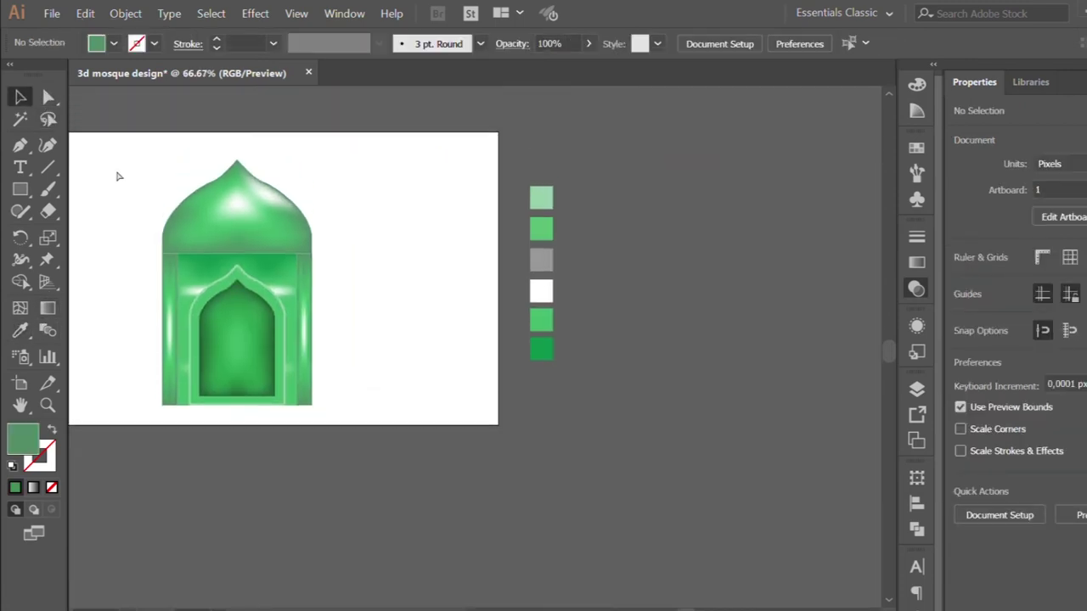
Duplicate the whole mosque to its right
scroll(136, 180, left, 3)
key(ctrl+plus)
key(ctrl+minus)
drag(164, 147, 391, 399)
drag(281, 221, 434, 222)
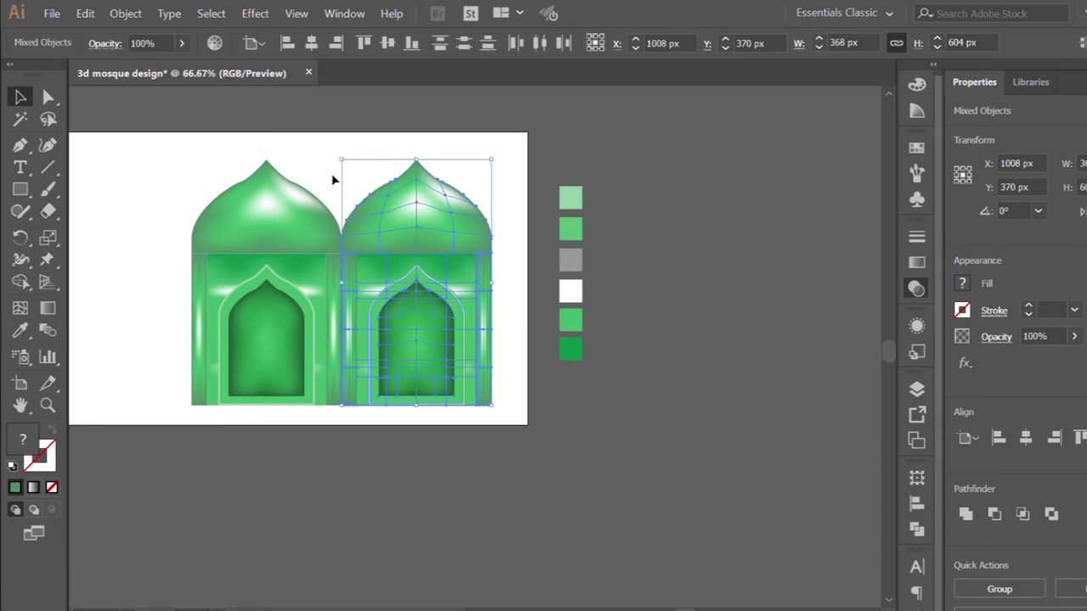
click(331, 173)
Move the copy's arched window below the artboard and narrow the copy's mesh
drag(397, 237, 435, 459)
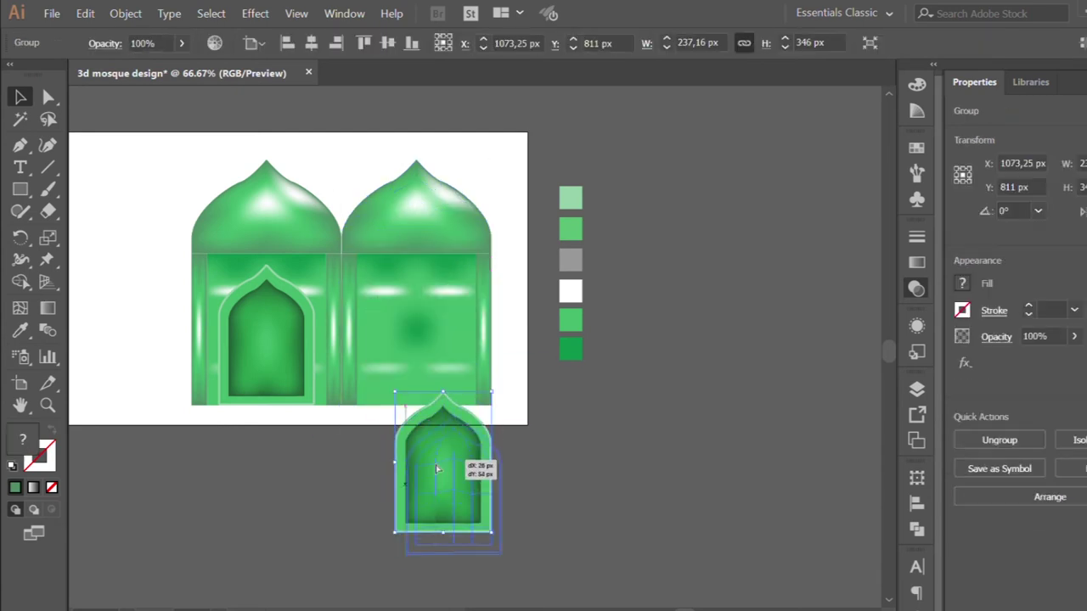
click(374, 334)
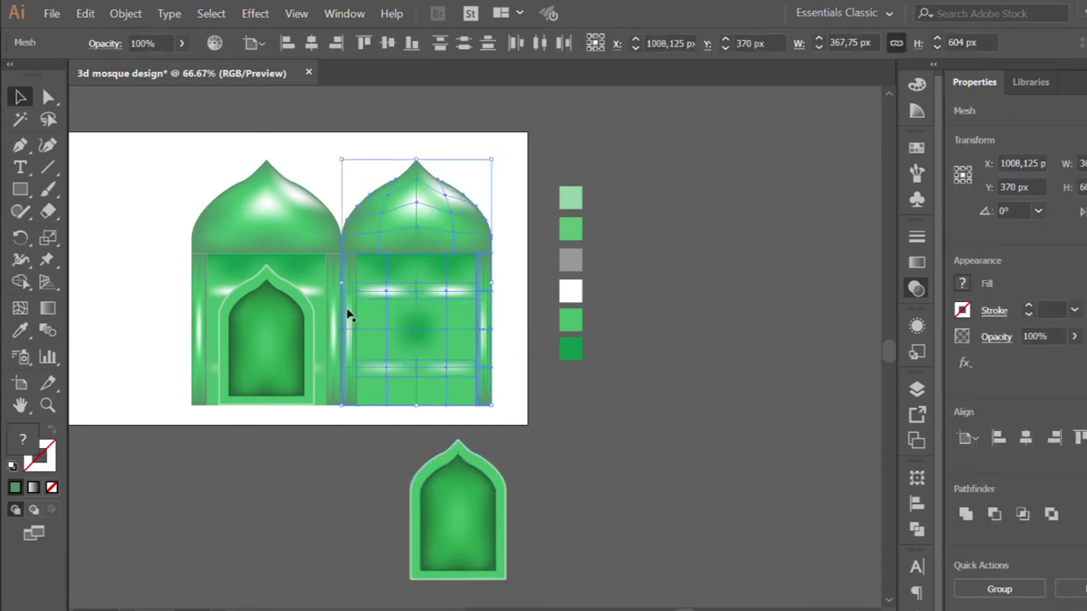
drag(486, 279, 455, 295)
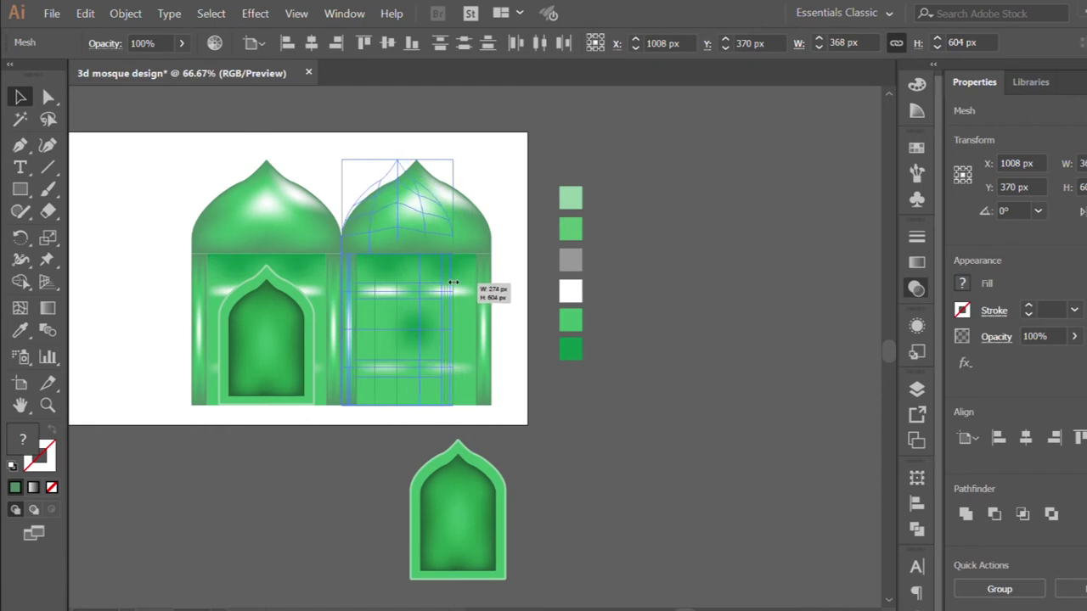
Shrink the copy into a slimmer tower and raise it above the hall
drag(458, 404, 447, 345)
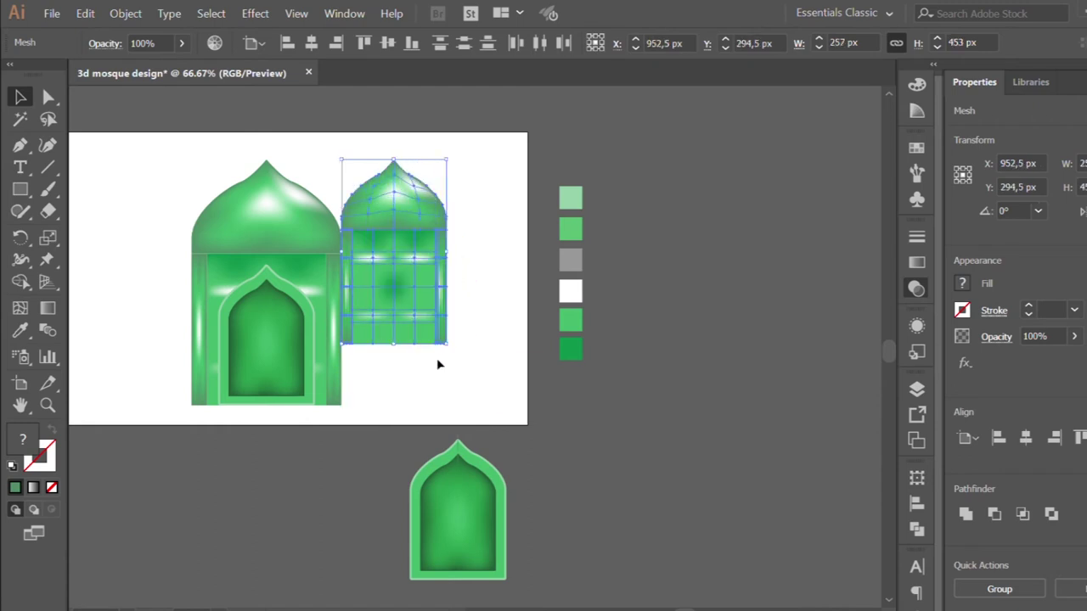
drag(418, 314, 417, 290)
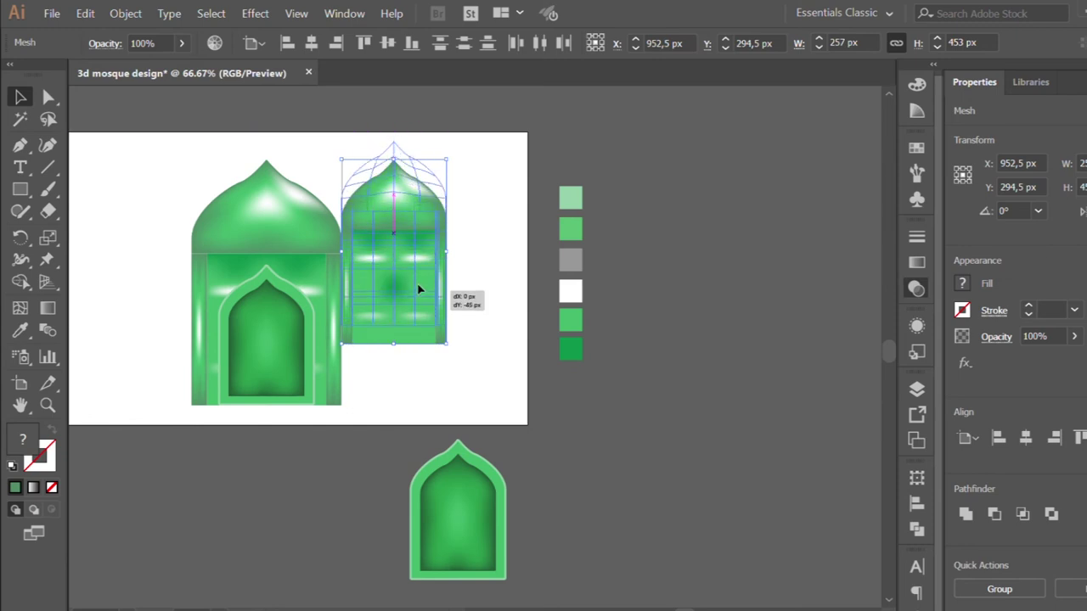
click(417, 359)
scroll(417, 363, right, 1)
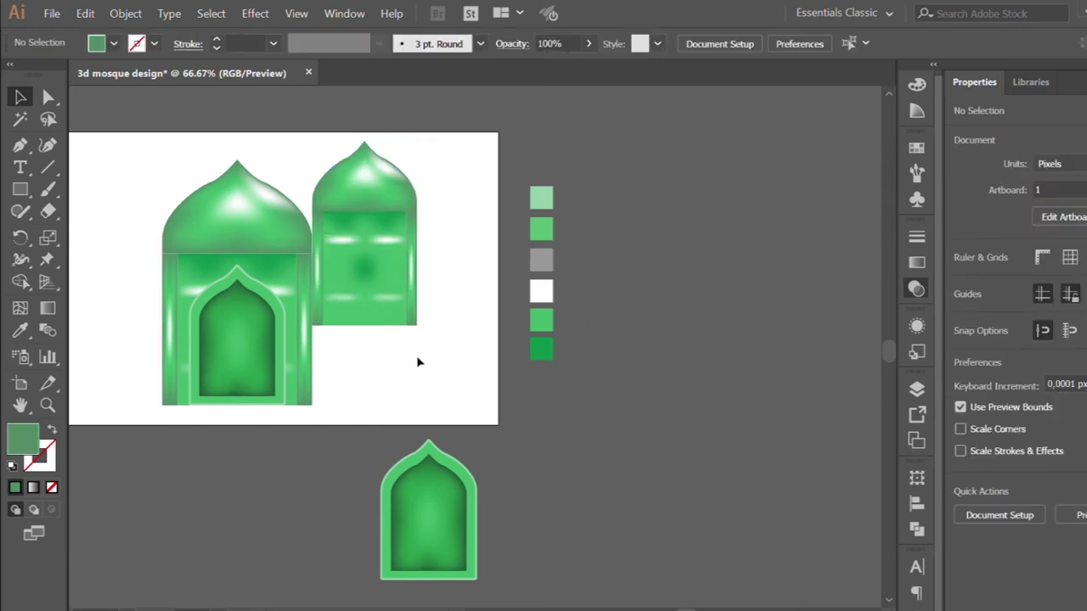
Stretch the slim tower's body down to the ground line
key(ctrl+equal)
click(364, 317)
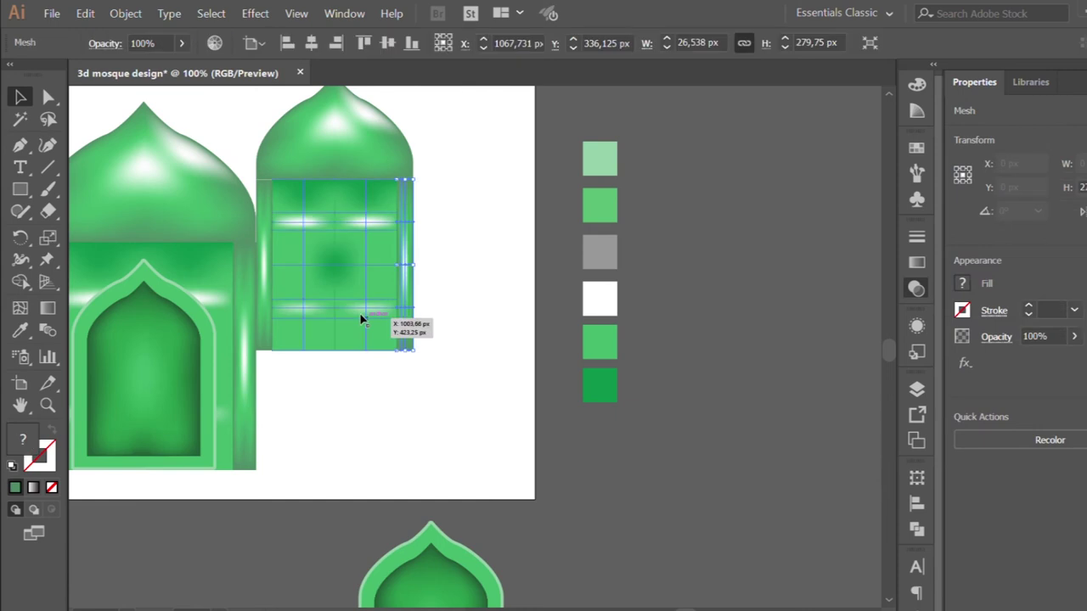
drag(335, 350, 331, 469)
click(468, 399)
key(ctrl+minus)
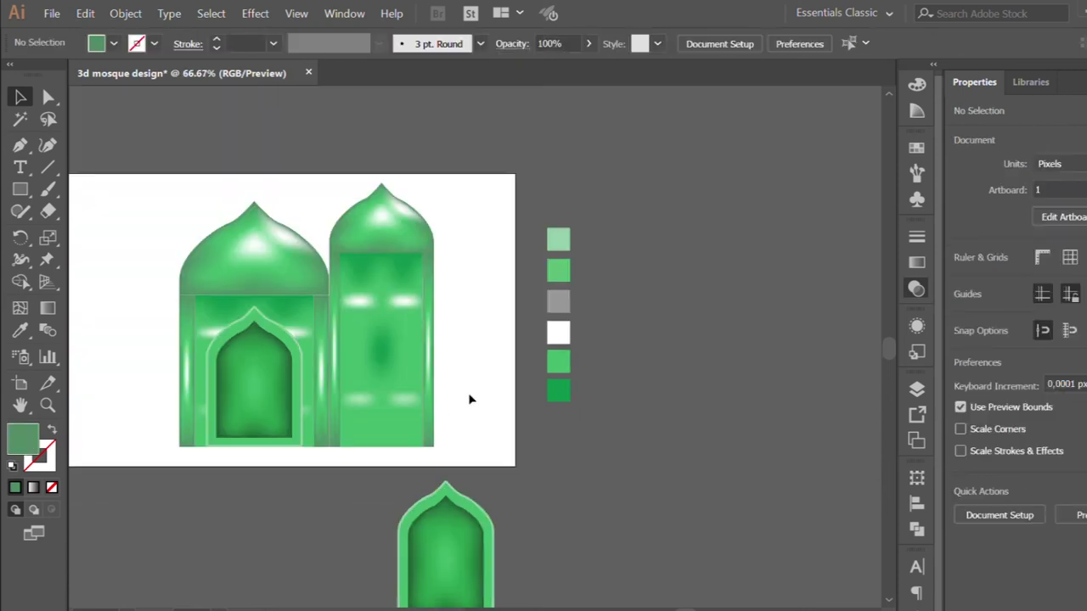
key(ctrl+equal)
key(ctrl+equal)
double_click(301, 254)
Select the narrow strip's mesh points and sample a dark green onto them
key(a)
scroll(280, 163, down, 1)
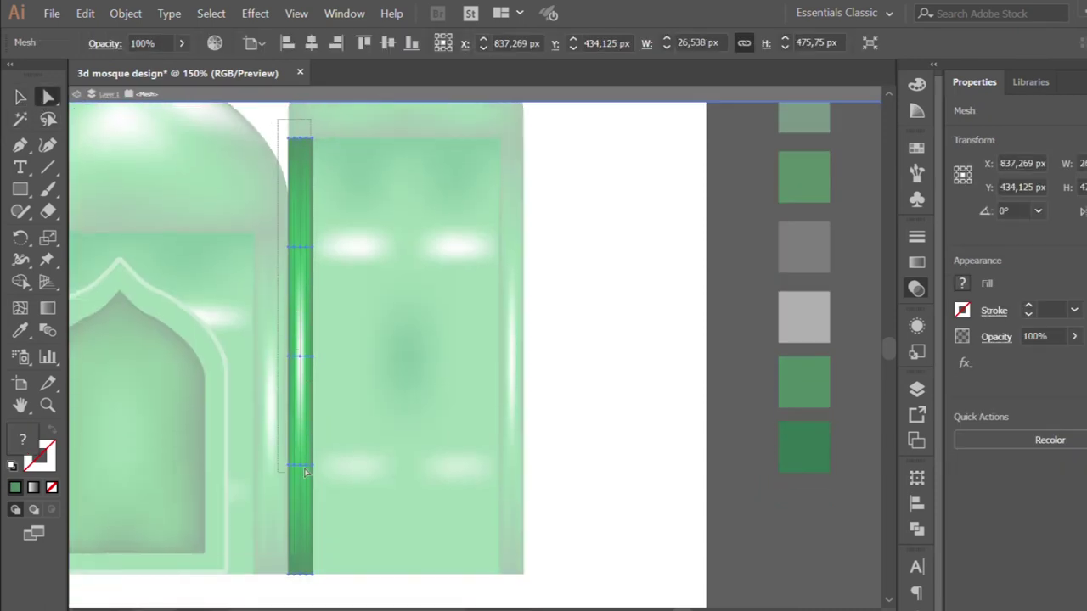
drag(304, 580, 306, 584)
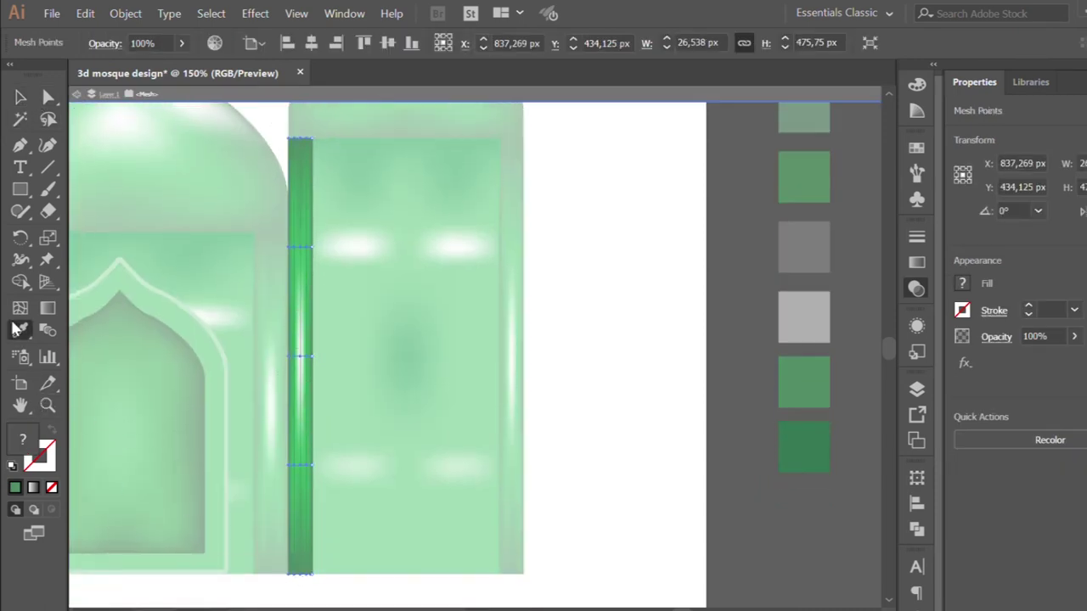
click(289, 555)
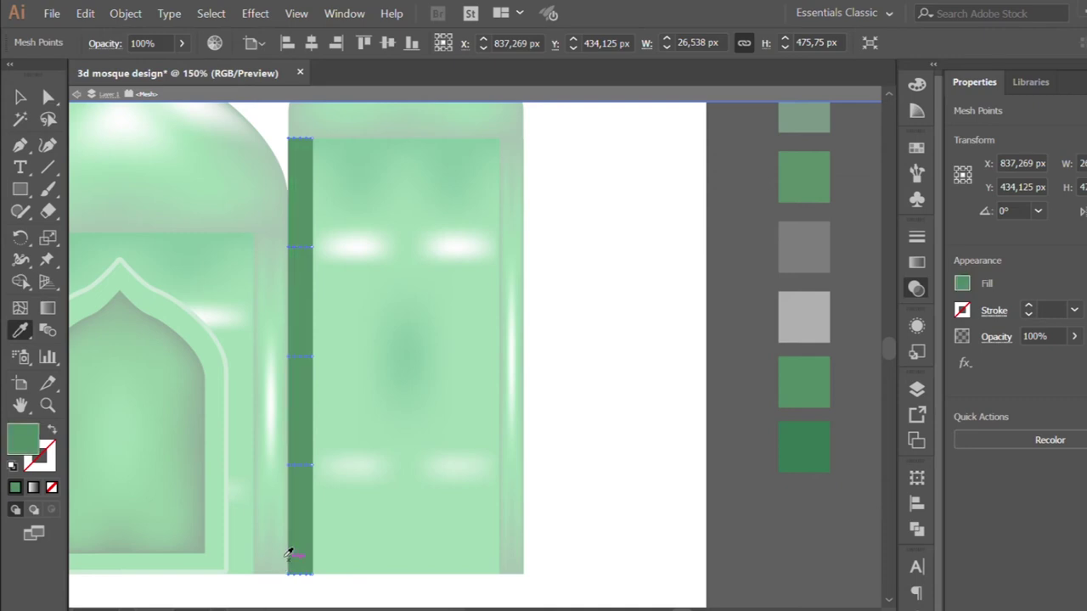
click(46, 98)
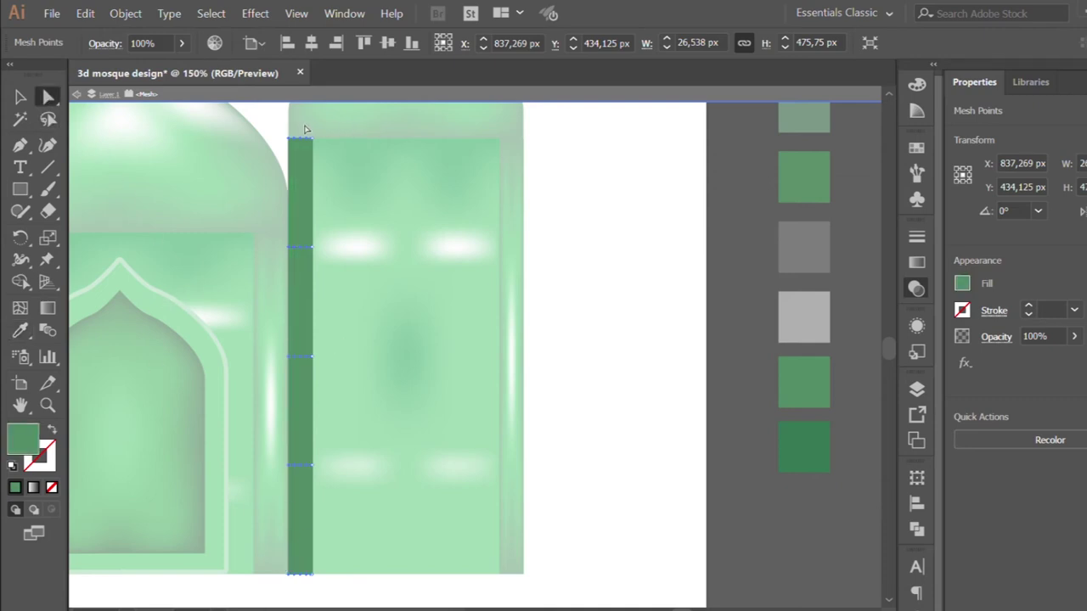
Recolour the strip's mesh points with a brighter mint green from the arch outline
drag(333, 360, 347, 587)
click(20, 330)
key(ctrl+minus)
click(230, 330)
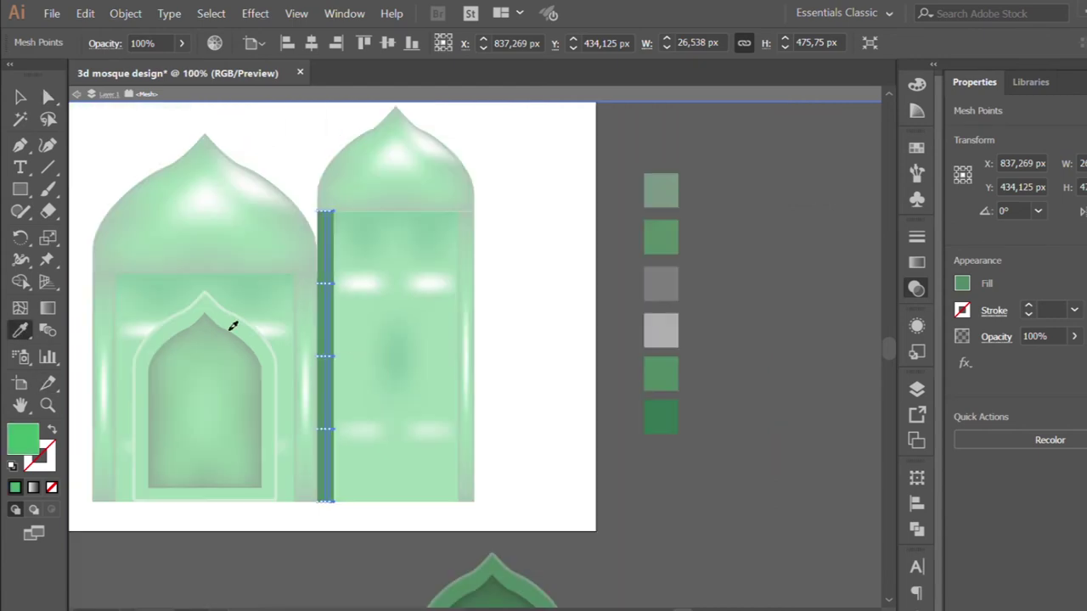
click(220, 309)
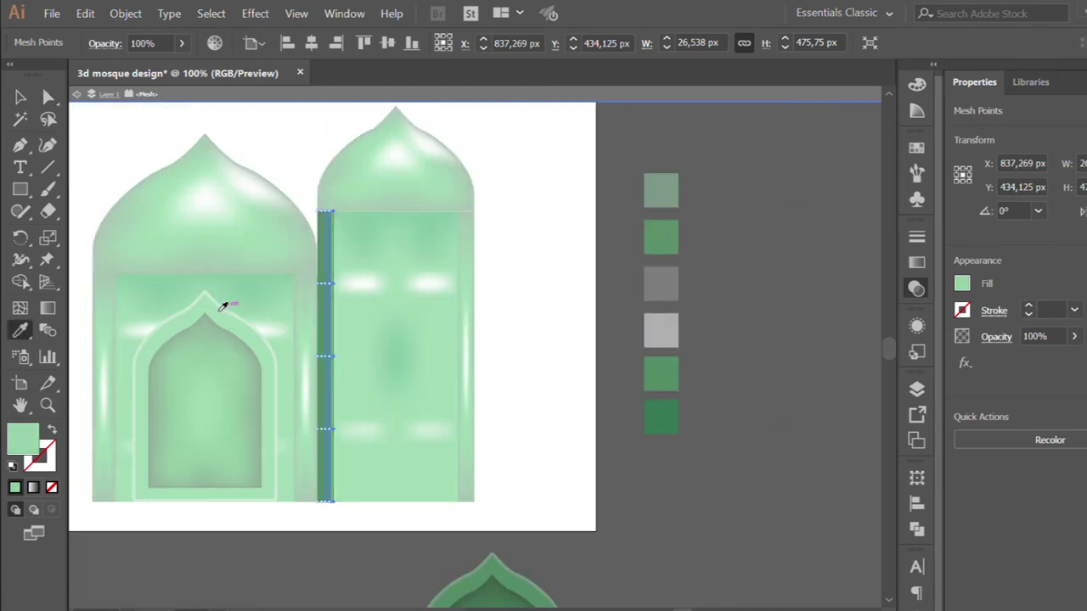
click(48, 97)
key(ctrl+plus)
key(ctrl+plus)
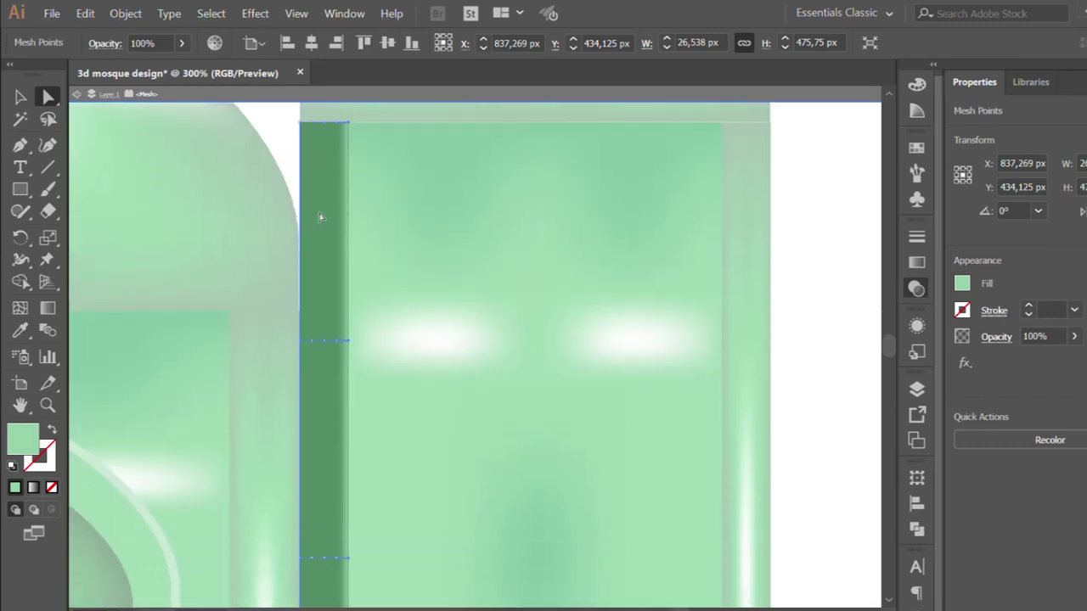
key(ctrl+shift+a)
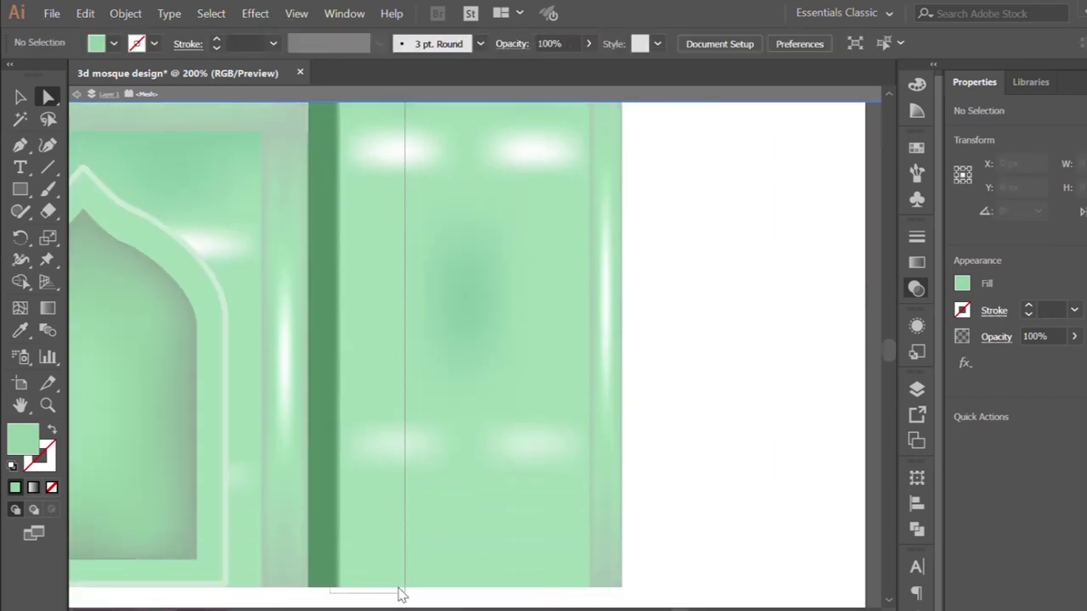
Apply a bright green to the dark strip's mesh points and leave mesh editing
drag(372, 353, 399, 589)
click(20, 330)
click(101, 236)
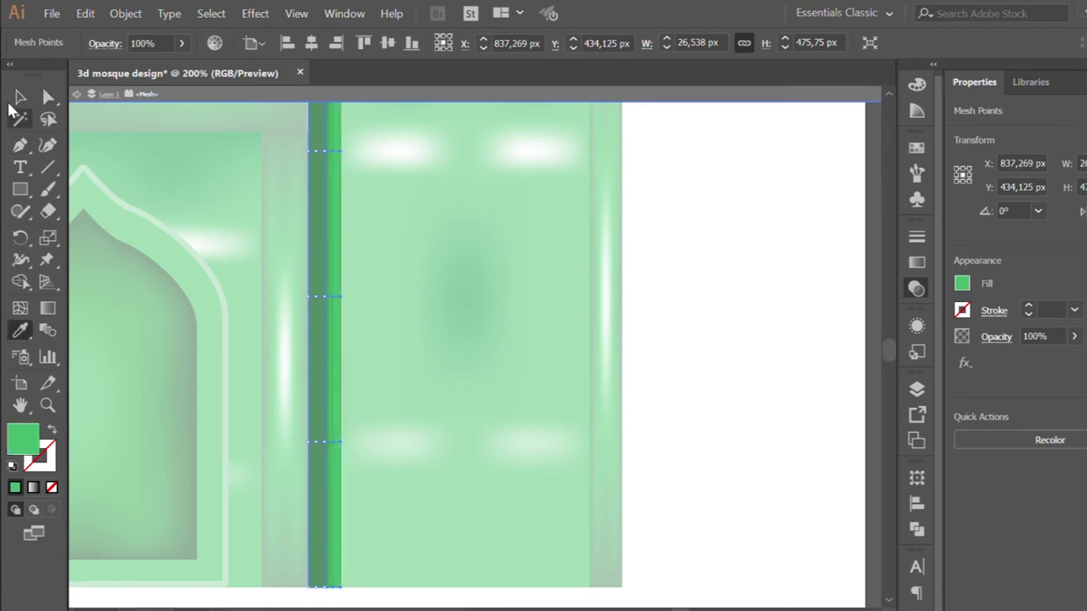
click(21, 97)
key(Escape)
key(ctrl+minus)
key(ctrl+minus)
key(ctrl+minus)
key(ctrl+plus)
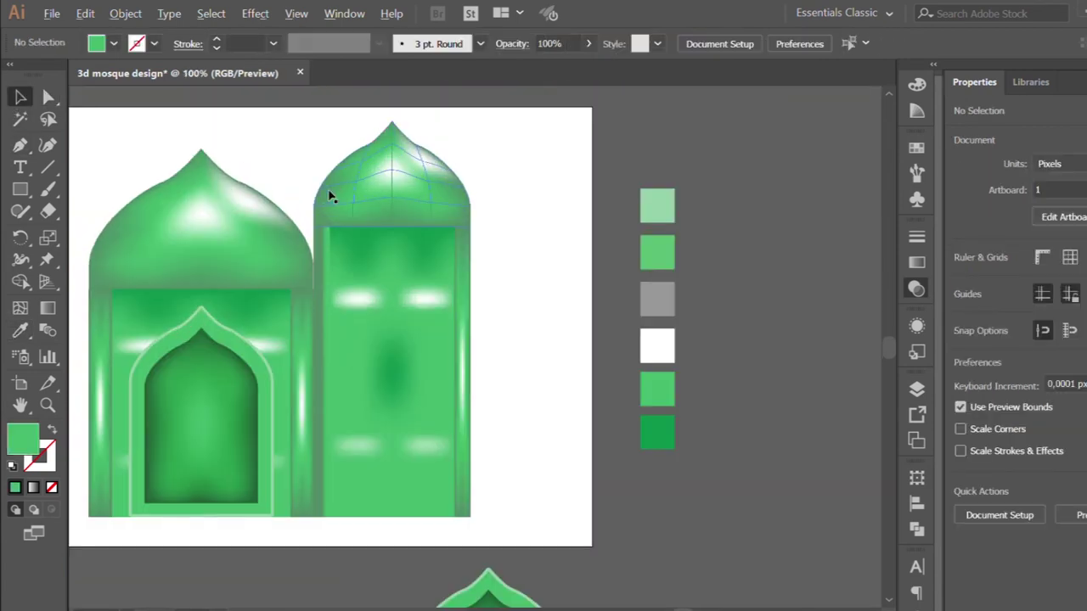
Copy the arched window into the right tower and scale it down to fit
key(ctrl+minus)
key(ctrl+minus)
drag(444, 437, 386, 263)
key(ctrl+plus)
key(ctrl+plus)
drag(400, 381, 400, 303)
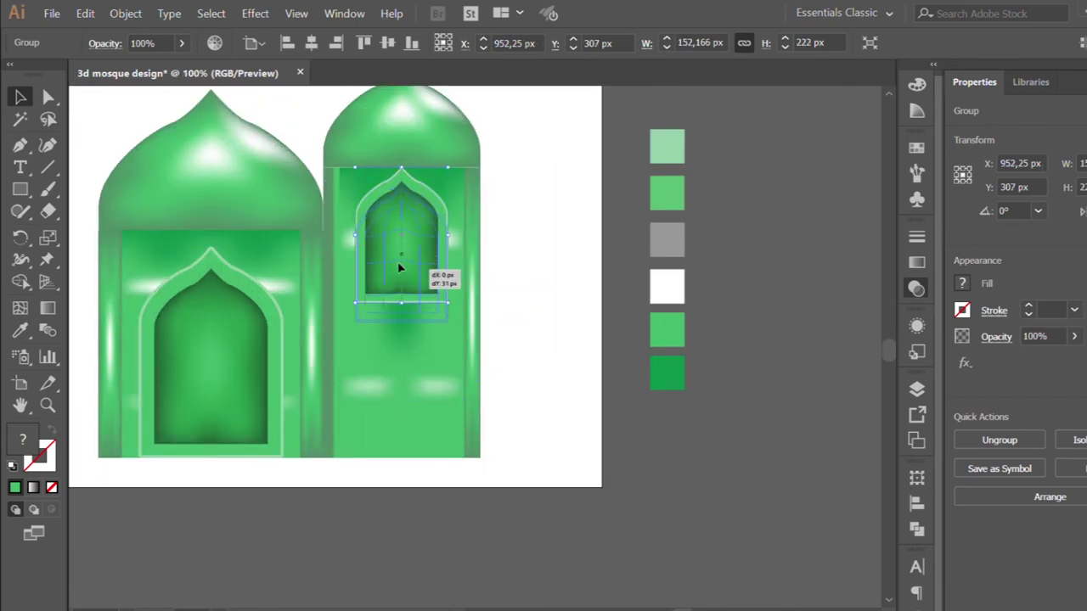
drag(400, 245, 400, 261)
click(518, 213)
key(ctrl+minus)
key(ctrl+plus)
Move the small arched window about 20 px lower on the minaret
click(405, 234)
double_click(405, 234)
double_click(538, 204)
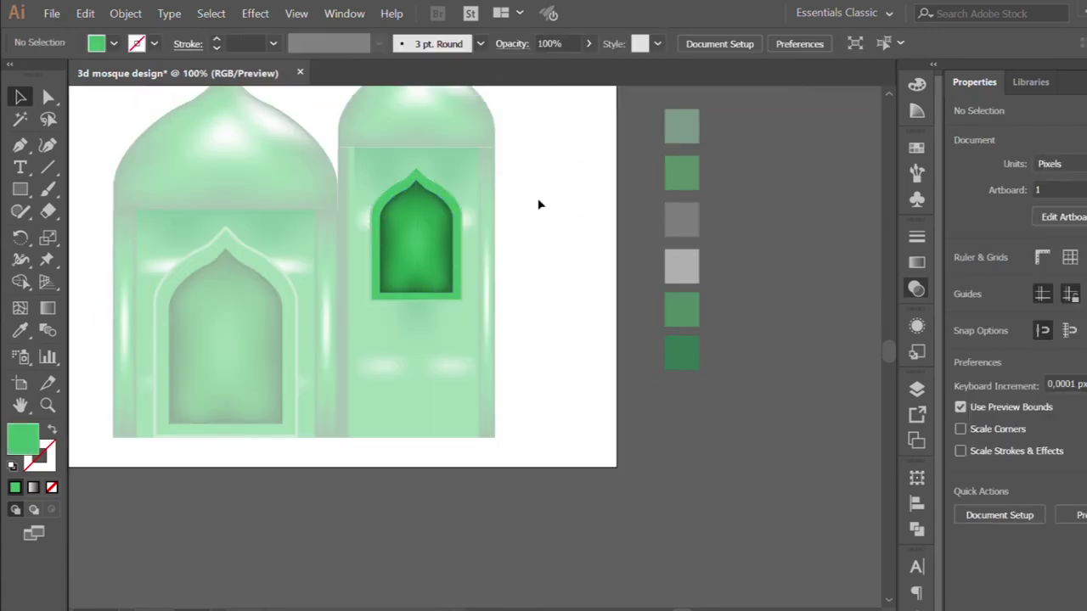
drag(408, 231, 408, 248)
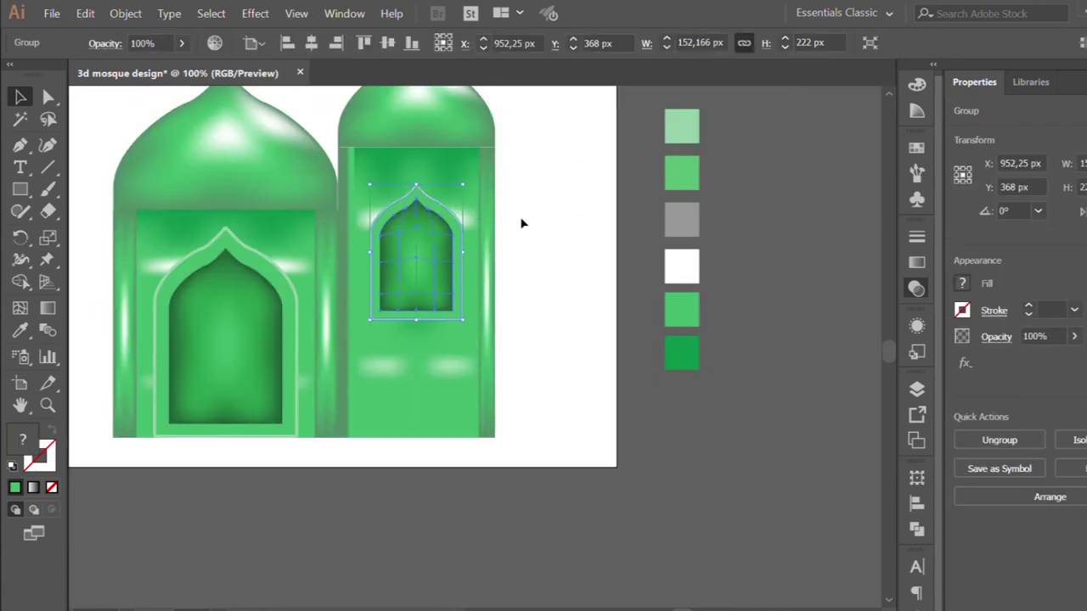
click(521, 223)
key(ctrl+minus)
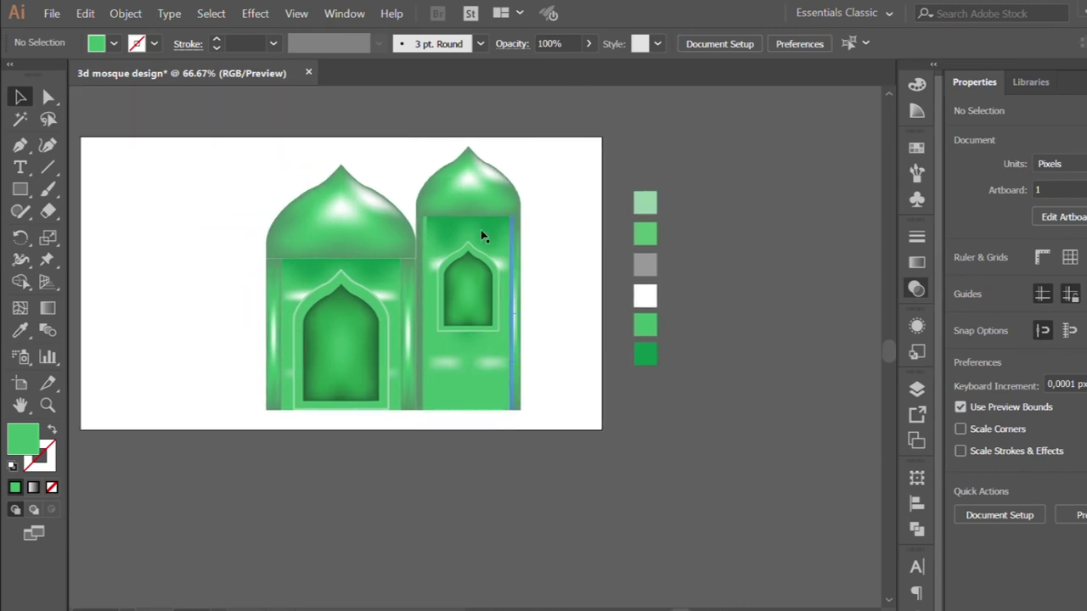
key(ctrl+plus)
Nudge all the right tower's parts slightly left and group them together
drag(417, 107, 555, 500)
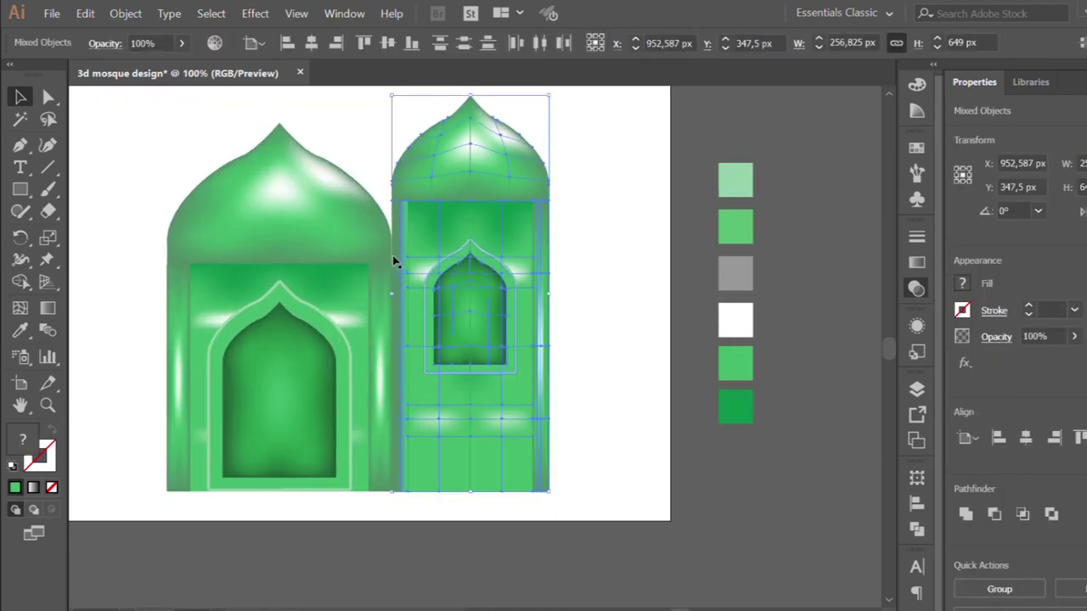
scroll(393, 257, up, 3)
drag(388, 254, 378, 257)
scroll(378, 258, down, 3)
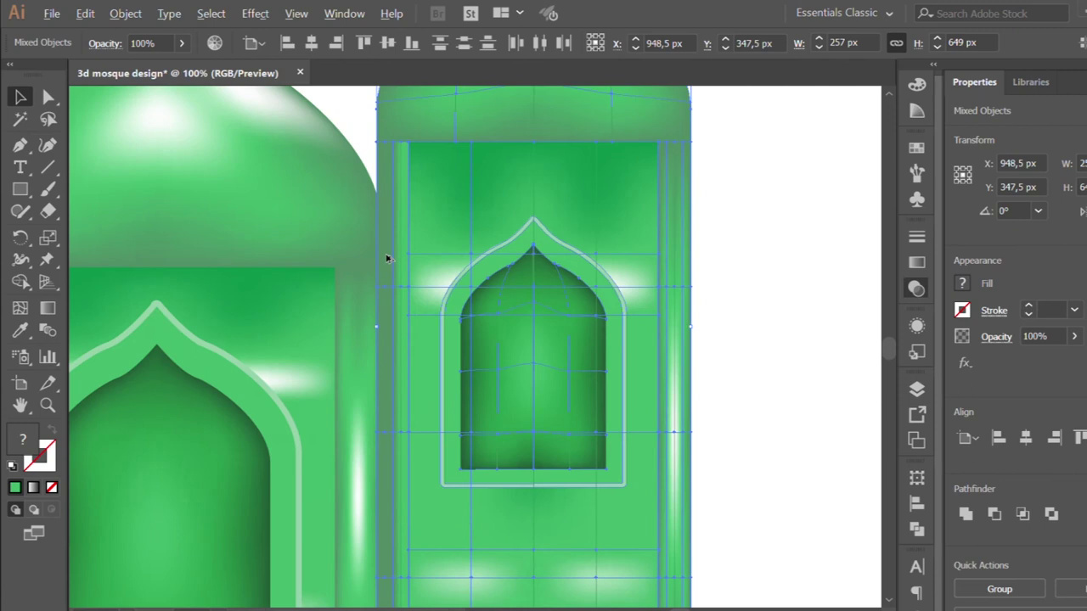
key(ctrl+g)
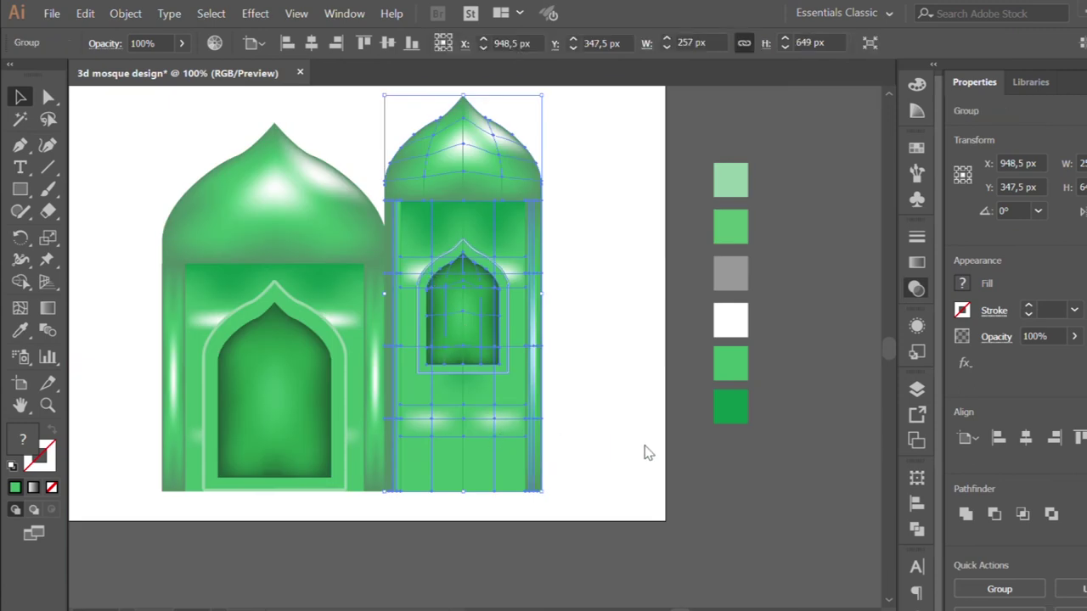
click(607, 406)
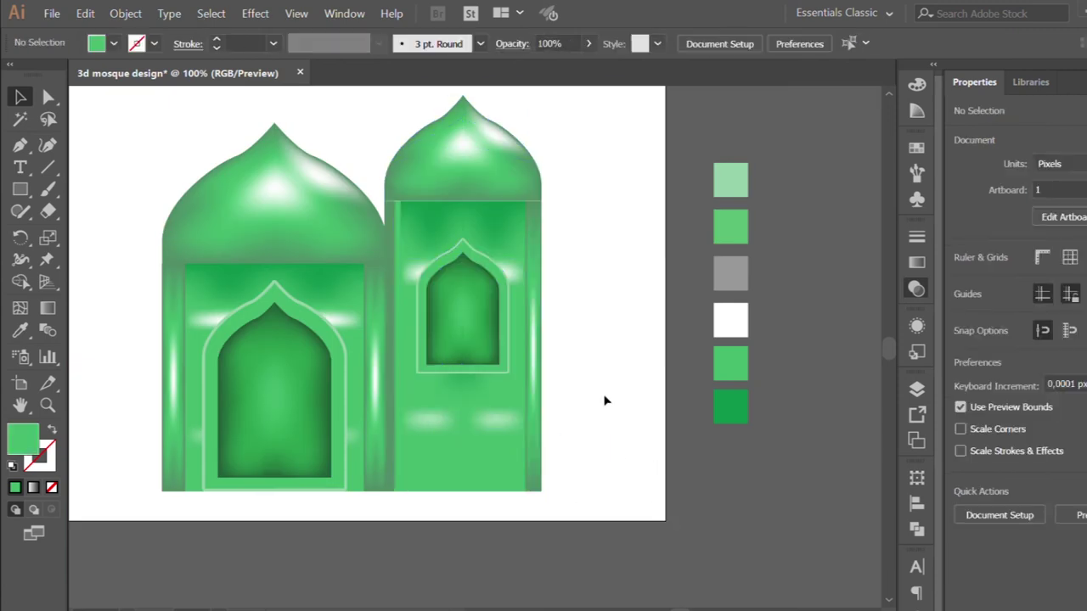
scroll(603, 399, down, 1)
key(ctrl+minus)
click(505, 291)
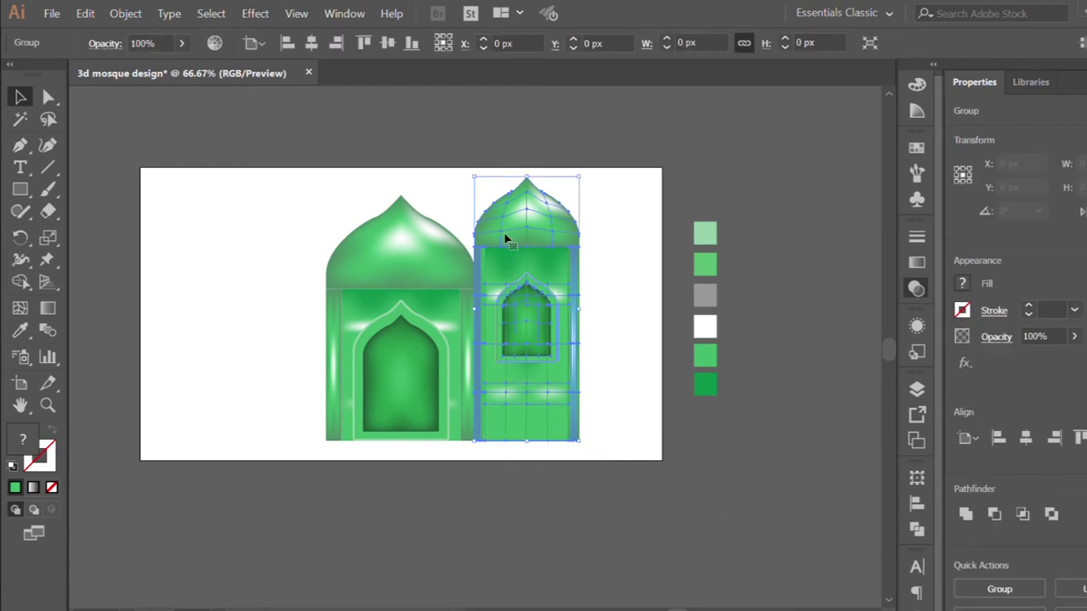
Alt-drag a copy of the tower to the left of the central hall
mouse_move(508, 219)
mouse_down()
mouse_move(260, 235)
mouse_move(294, 259)
mouse_up()
scroll(310, 285, up, 3)
scroll(310, 284, up, 1)
scroll(335, 260, down, 1)
scroll(376, 177, down, 1)
click(385, 126)
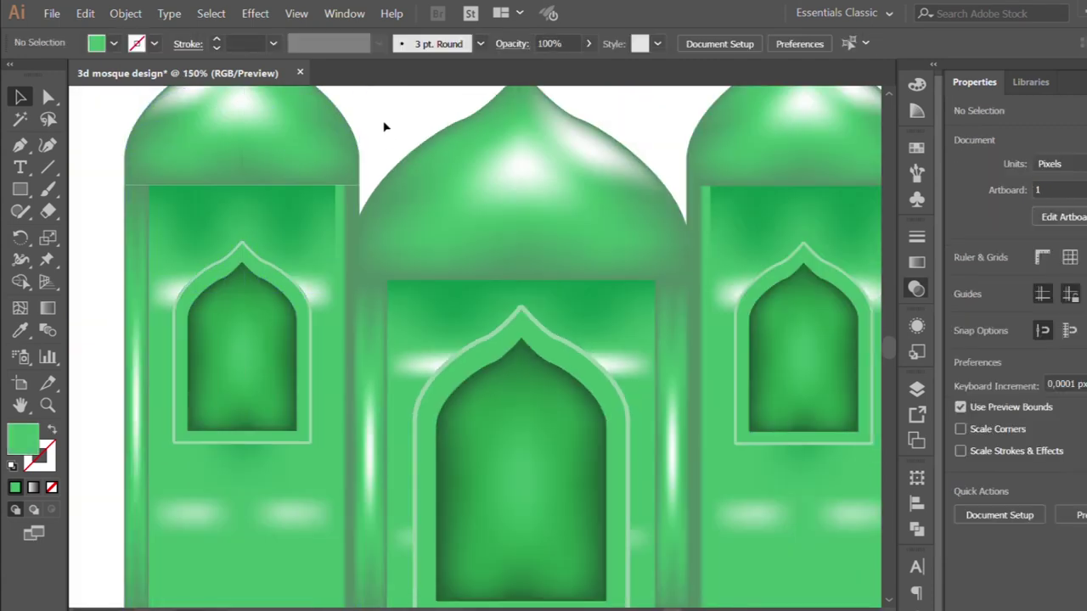
scroll(286, 260, down, 2)
scroll(281, 390, down, 1)
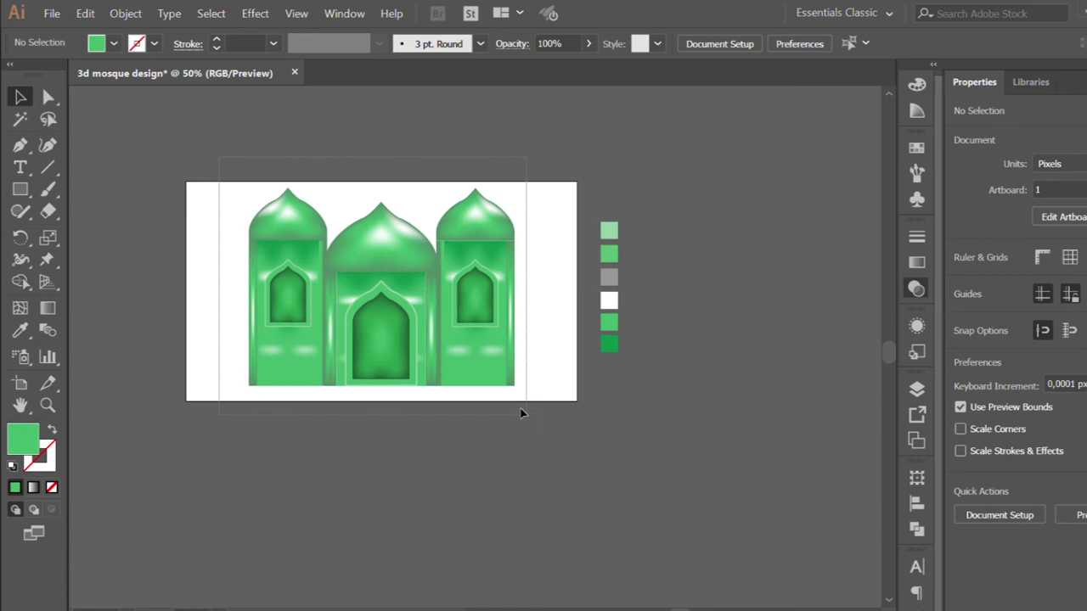
Scale the whole three-part mosque down and shift it down and left
click(515, 381)
drag(515, 386, 399, 299)
drag(348, 264, 323, 325)
click(334, 383)
mouse_move(198, 217)
mouse_down()
mouse_move(399, 376)
mouse_move(371, 330)
mouse_up()
click(437, 367)
Group all mosque parts with Ctrl+G and move the group toward the artboard's right
scroll(298, 387, up, 1)
drag(196, 204, 432, 408)
key(ctrl+g)
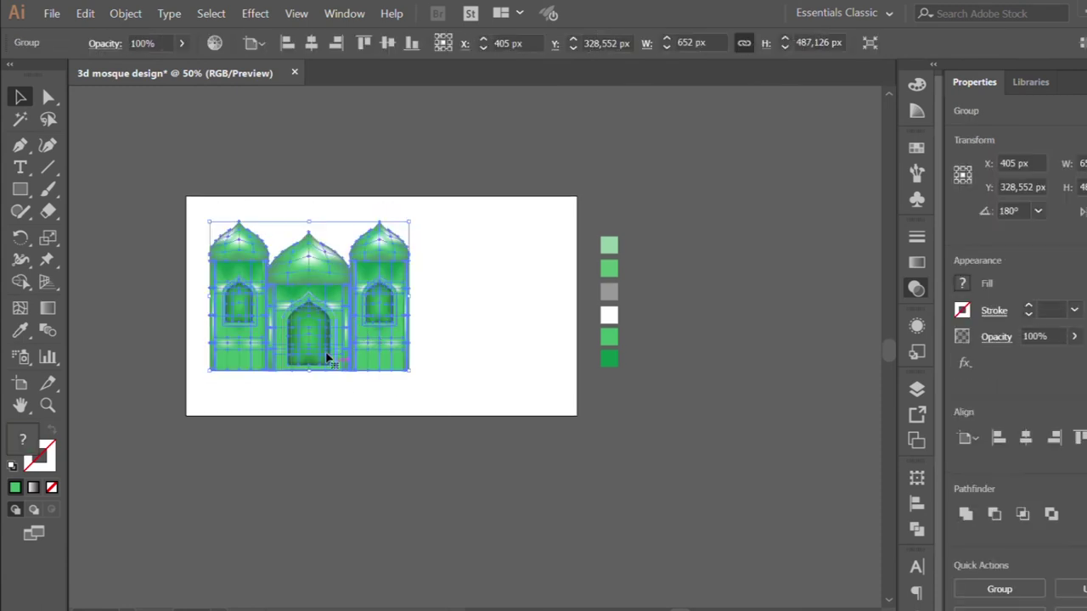
drag(327, 356, 474, 346)
drag(441, 394, 384, 395)
click(352, 400)
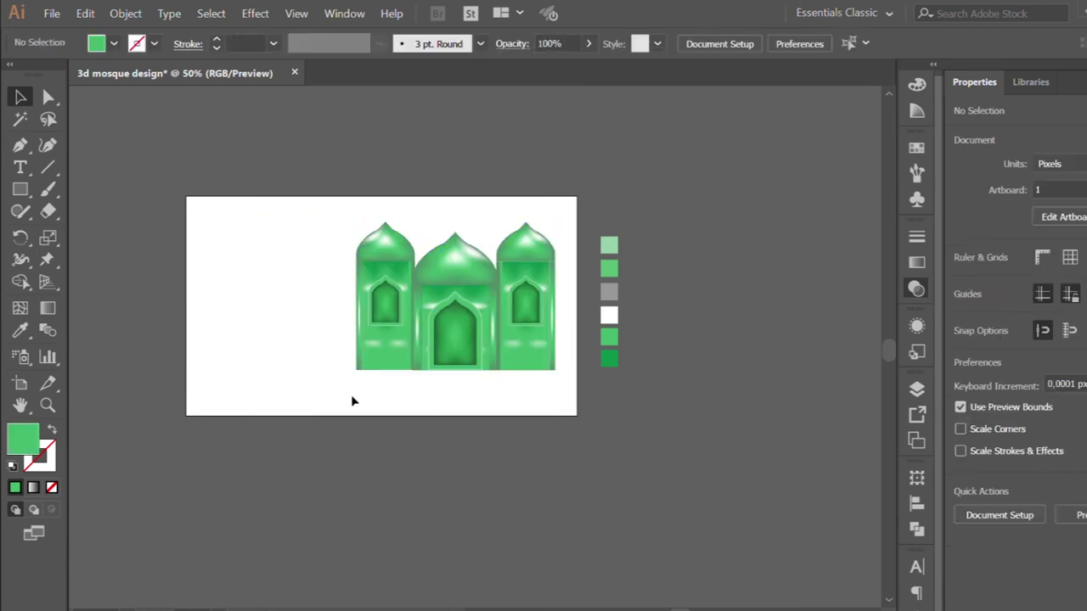
scroll(337, 397, up, 1)
click(18, 190)
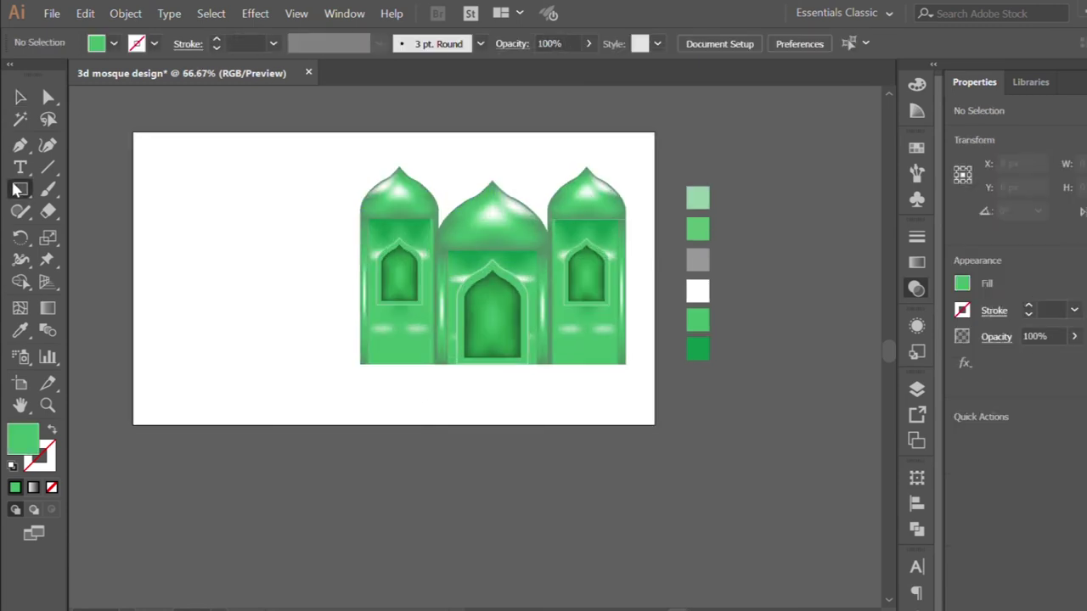
Draw a flat ellipse below the mosque and Alt-drag a copy about 50 px lower
drag(200, 365, 385, 392)
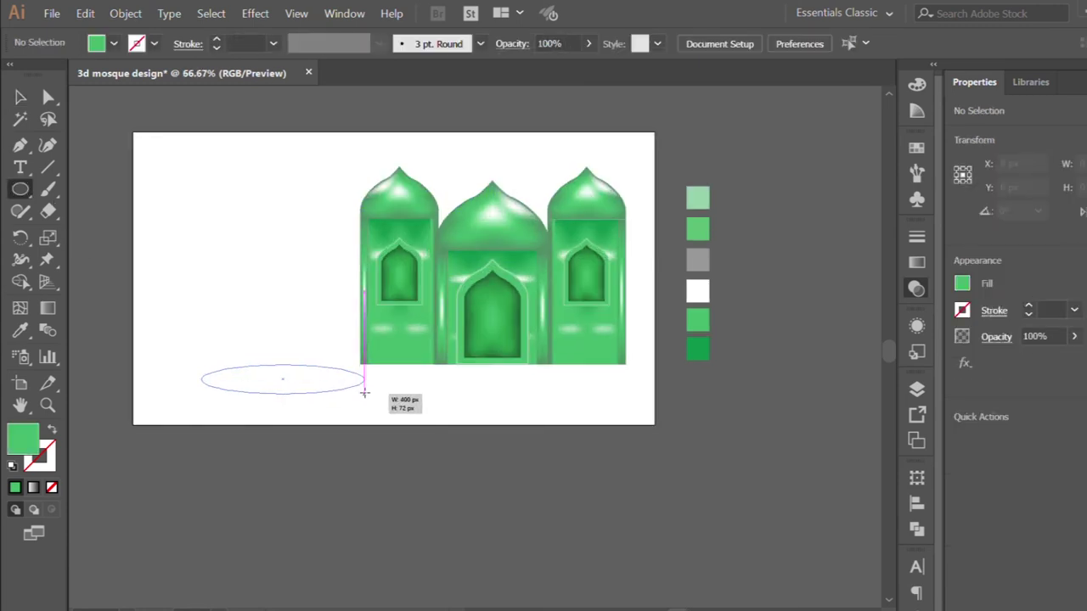
key(v)
scroll(286, 381, up, 1)
drag(286, 381, 287, 410)
click(167, 320)
click(233, 408)
click(225, 364)
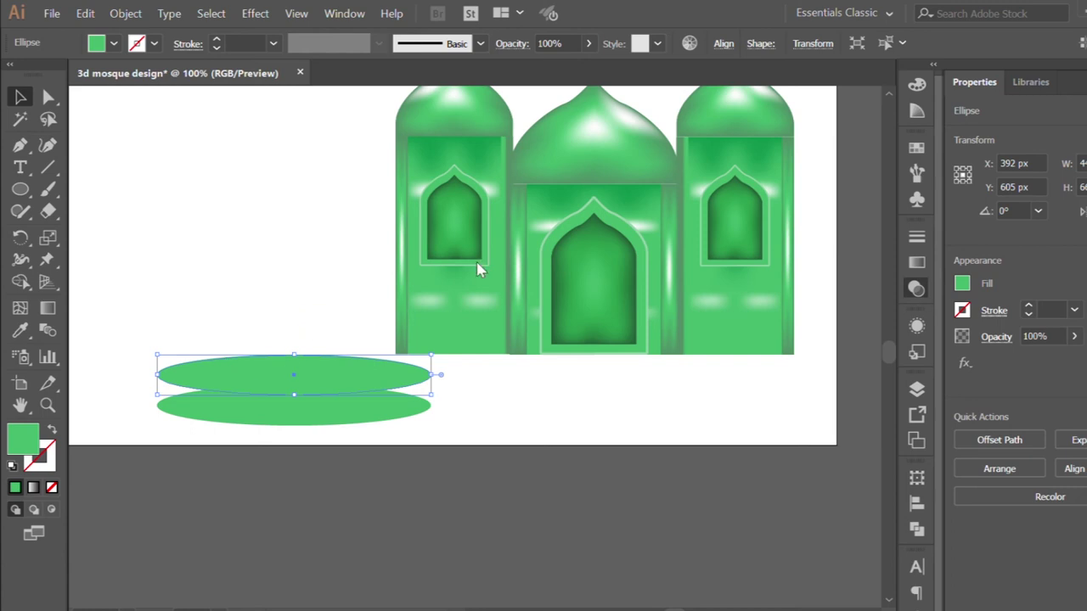
click(243, 289)
click(169, 404)
Draw a rectangle joining the ellipses' centres and Pathfinder-Unite it with the lower ellipse
key(p)
scroll(169, 404, up, 2)
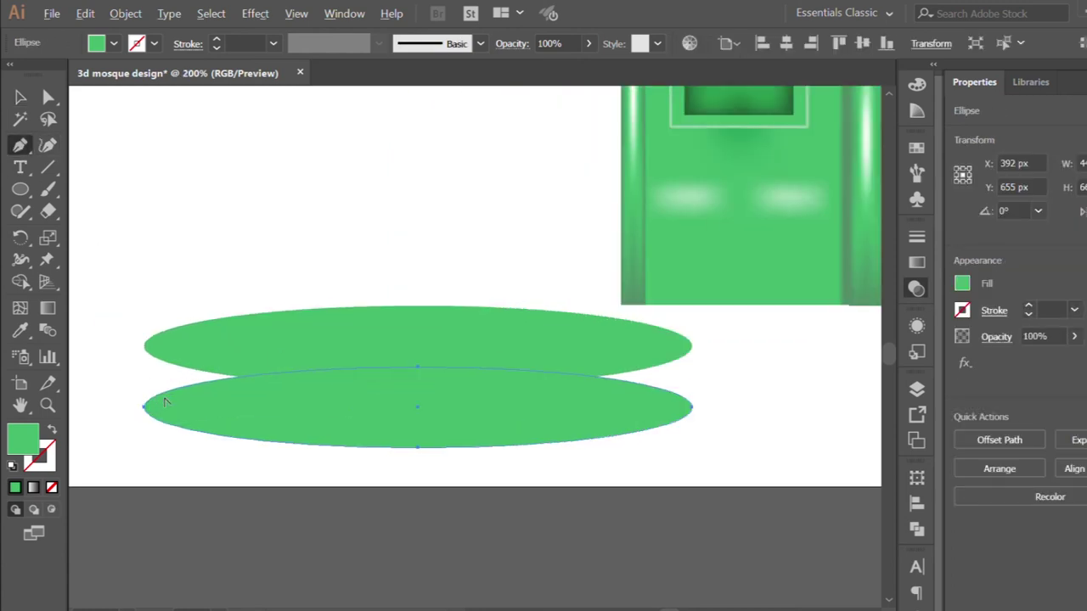
click(21, 190)
drag(143, 348, 692, 410)
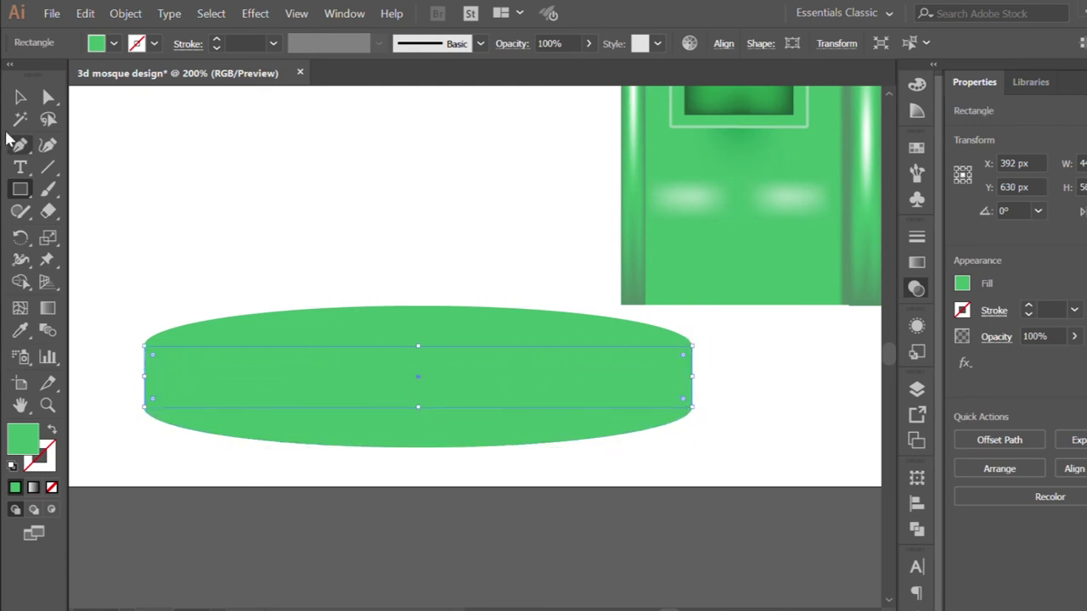
click(21, 96)
scroll(268, 416, down, 1)
shift+click(274, 412)
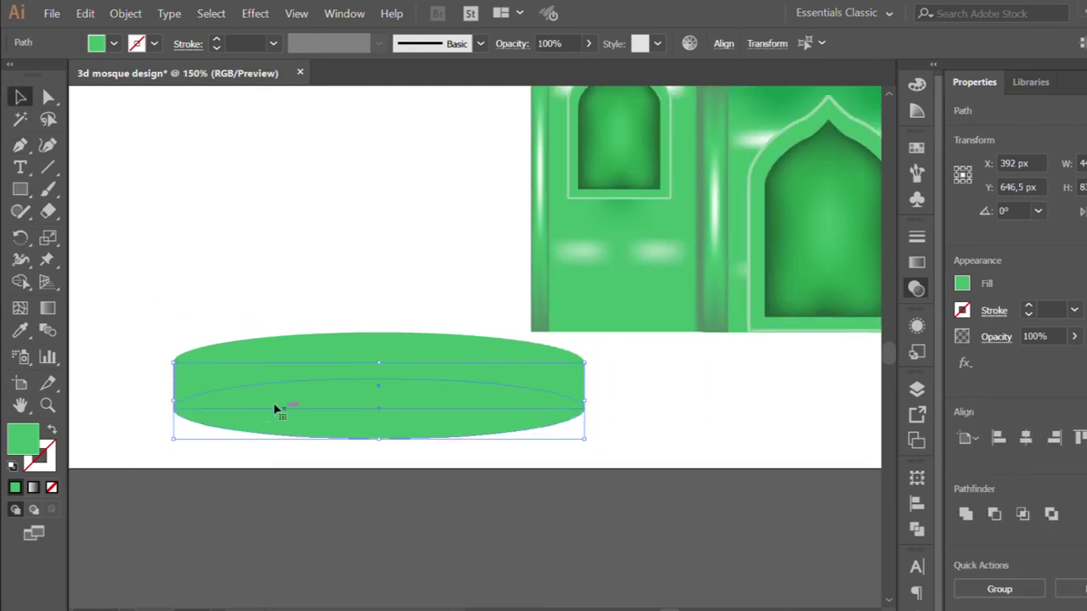
click(962, 515)
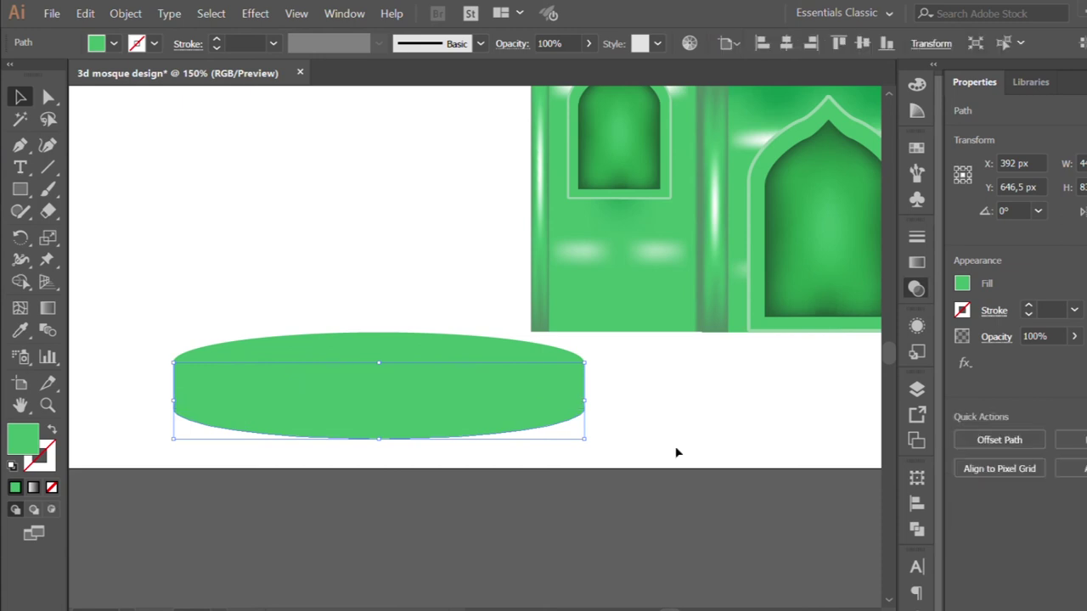
scroll(213, 308, down, 1)
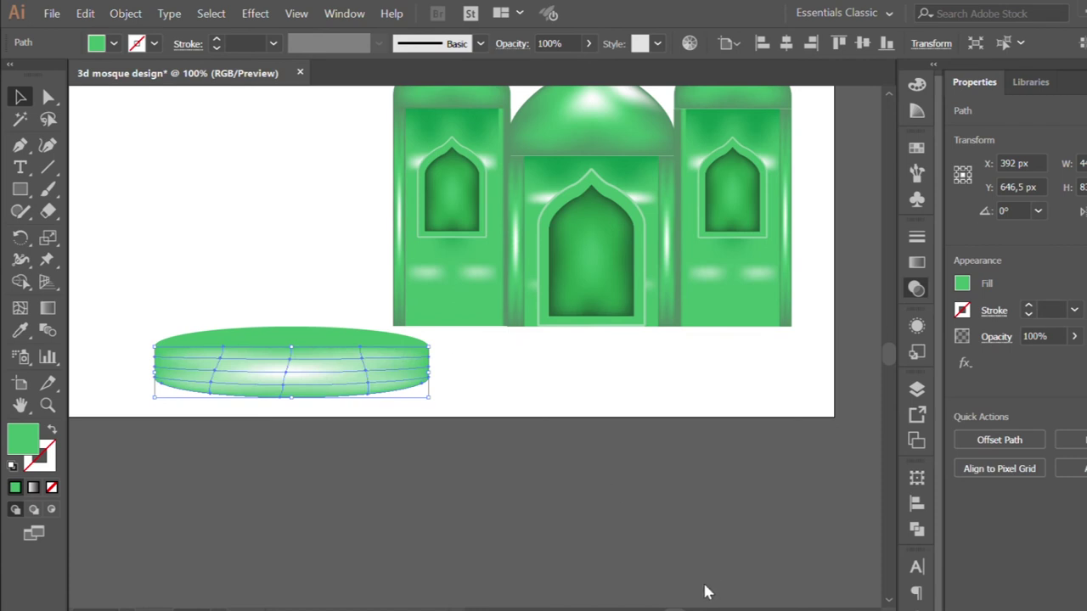
Give the top row of the base side's mesh points a darker sampled green
click(250, 328)
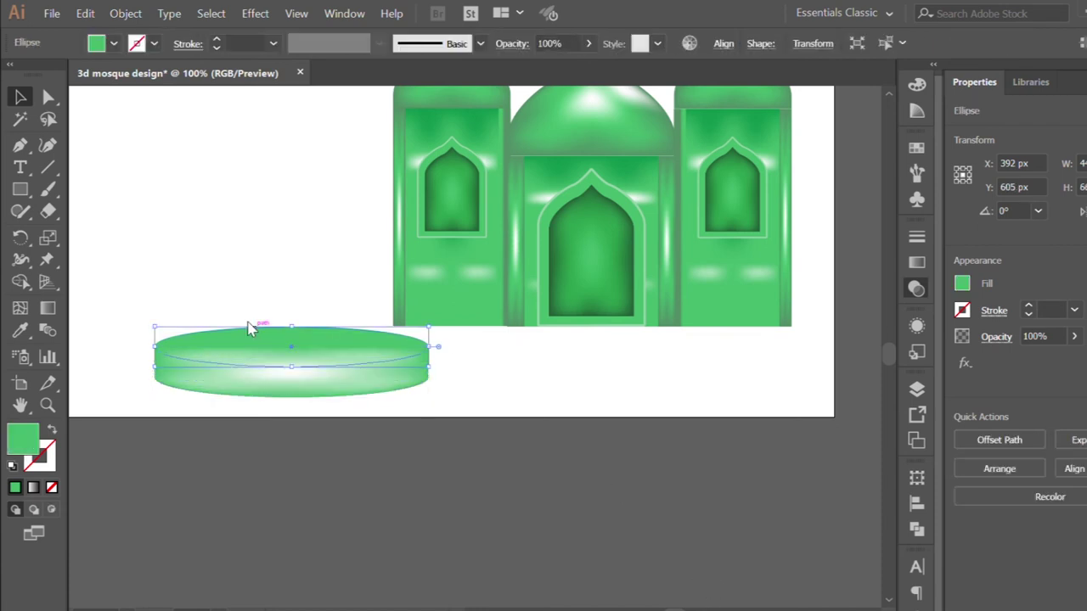
click(433, 458)
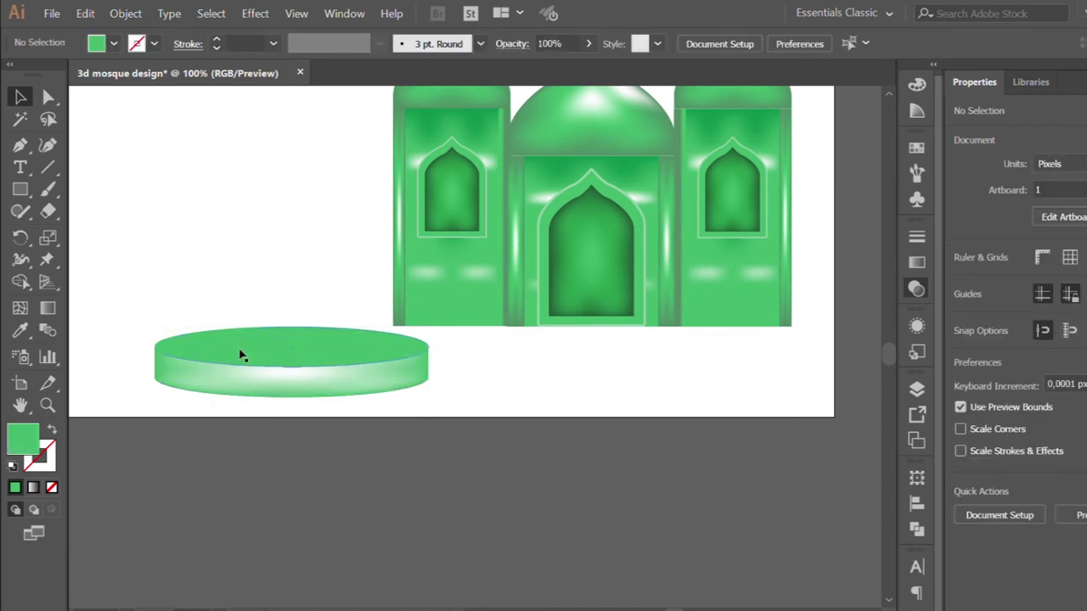
click(256, 345)
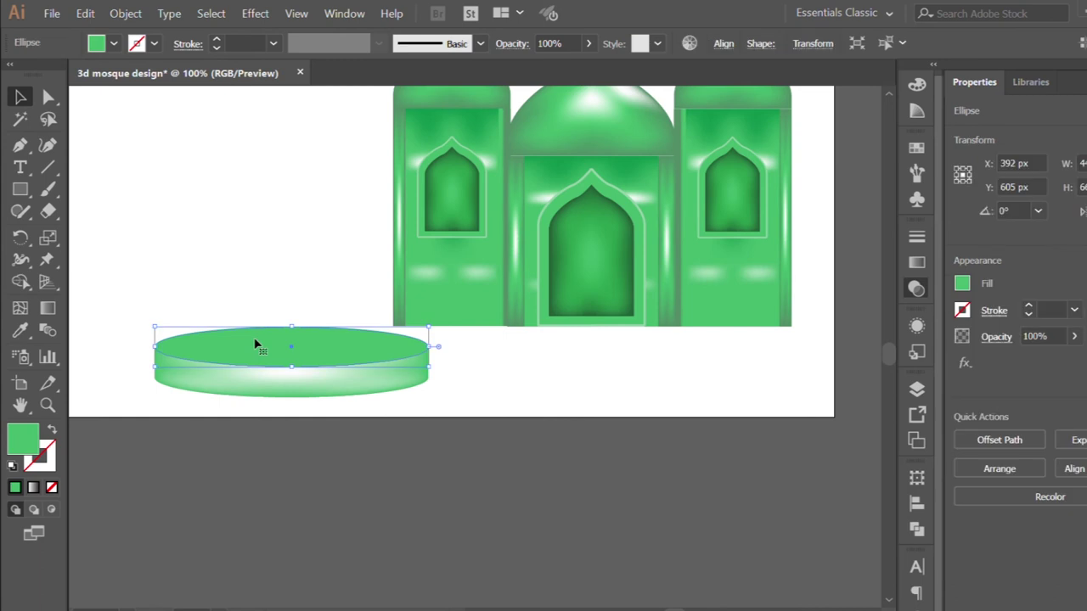
double_click(229, 380)
key(a)
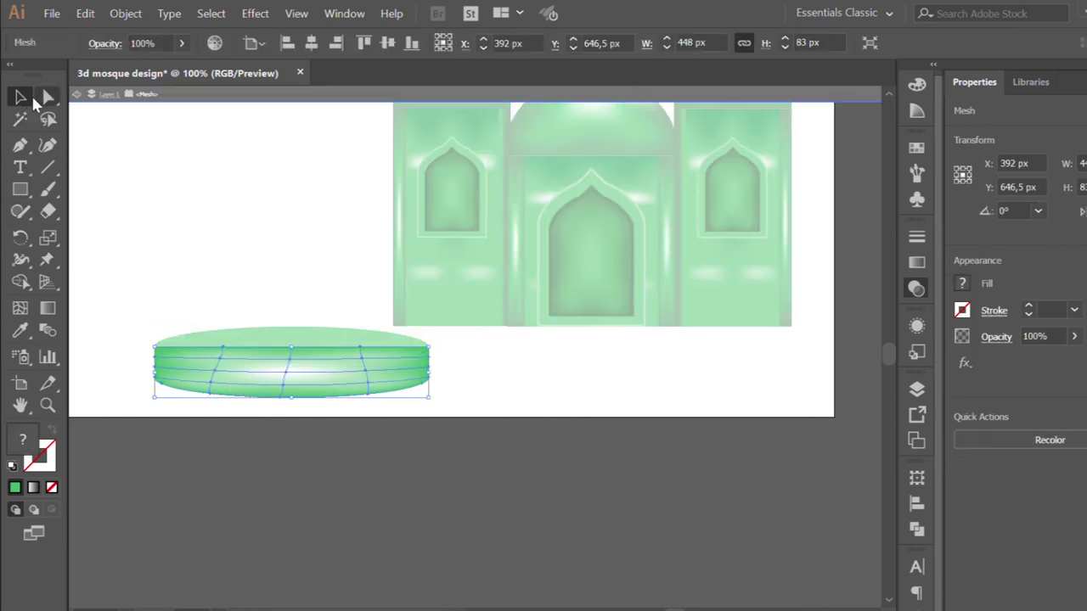
scroll(212, 379, up, 2)
scroll(212, 380, up, 2)
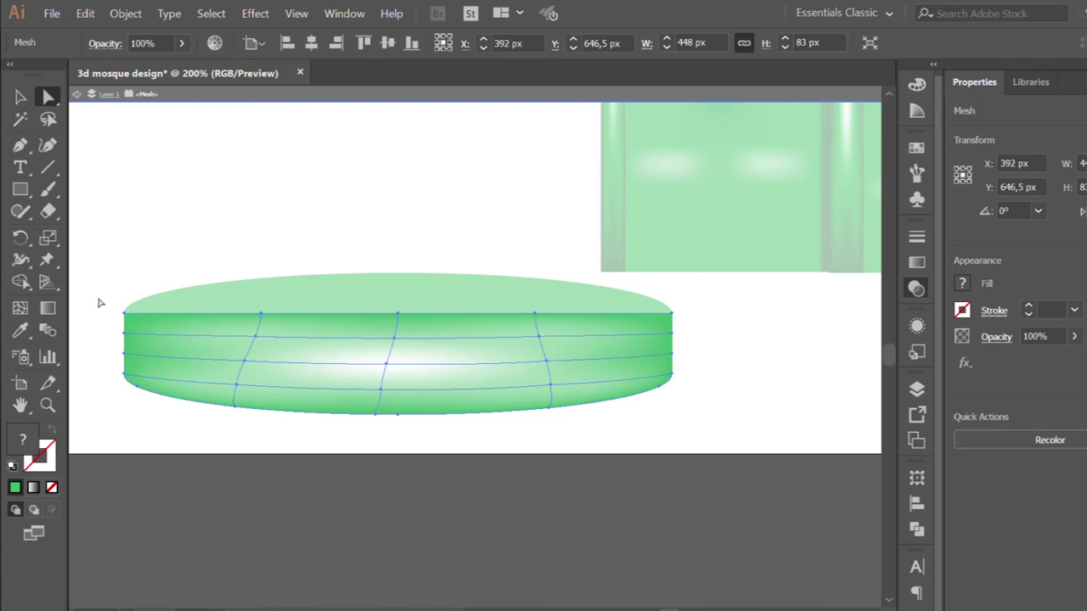
drag(346, 344, 355, 312)
click(20, 330)
scroll(595, 319, right, 2)
click(545, 269)
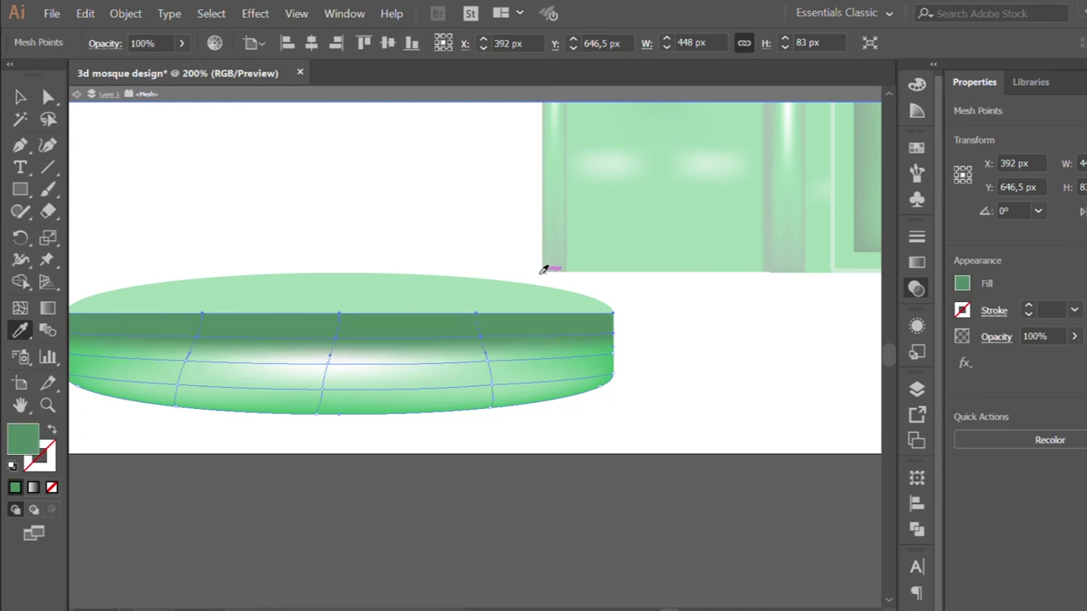
click(21, 97)
Lower the side's white highlight mesh line by dragging the centre mesh points
click(200, 145)
key(ctrl+minus)
key(ctrl+minus)
scroll(200, 212, up, 2)
key(ctrl+minus)
key(ctrl+plus)
key(ctrl+plus)
click(275, 351)
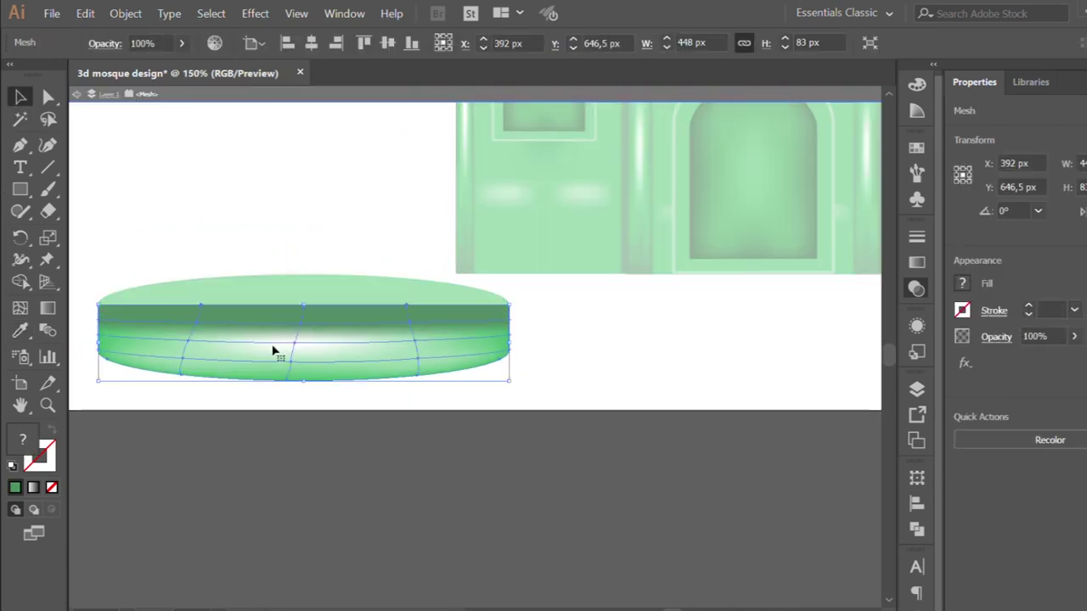
key(ctrl+plus)
click(43, 97)
click(297, 340)
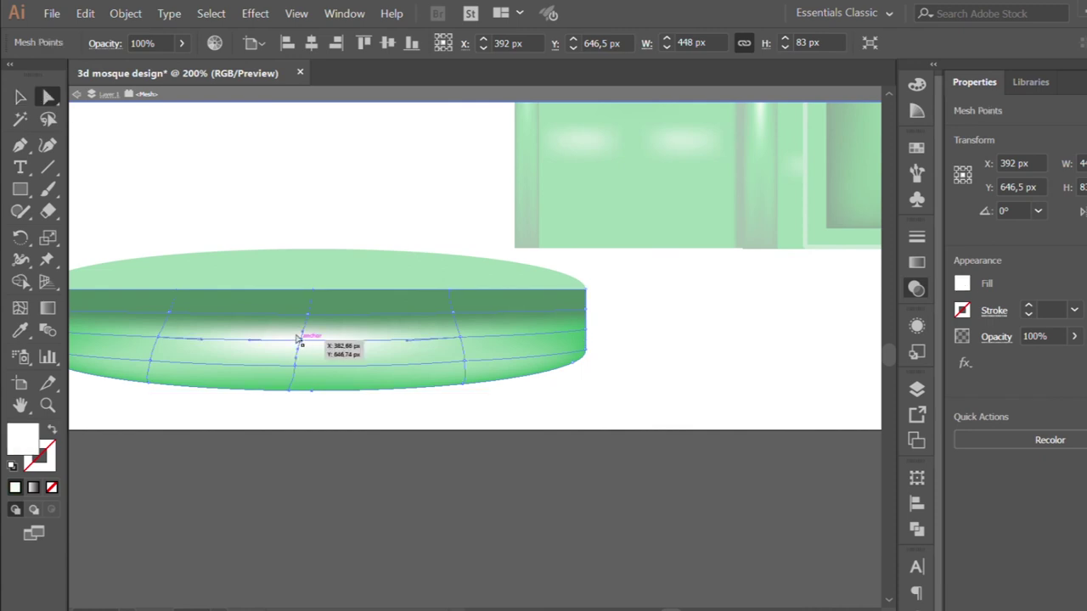
shift+click(155, 338)
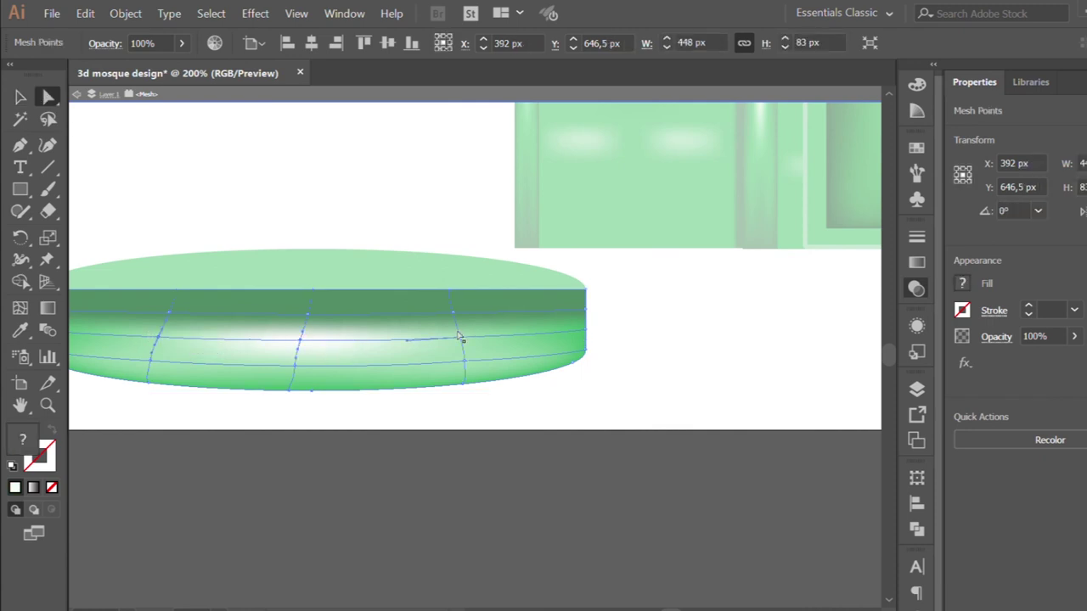
drag(314, 341, 293, 350)
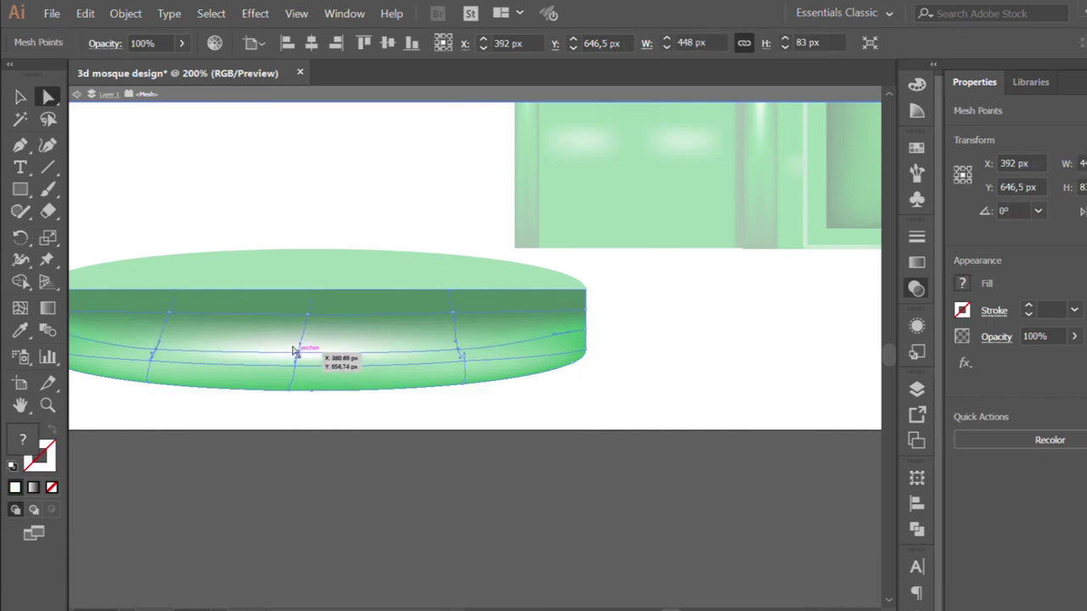
Nudge an upper-band mesh point down to reshape the side shading
click(186, 315)
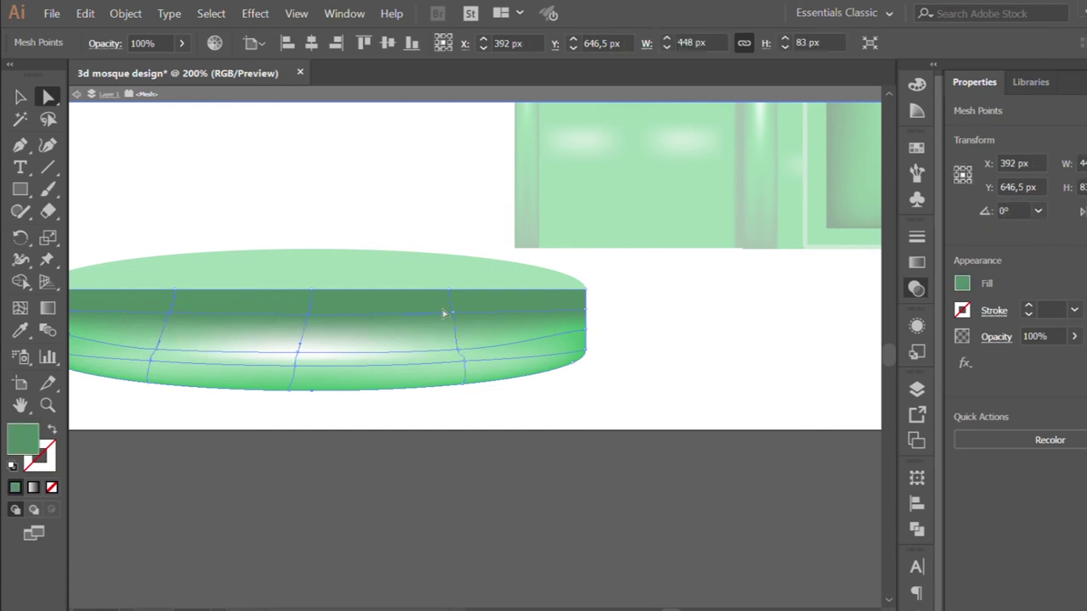
drag(305, 316, 300, 327)
click(271, 198)
key(ctrl+minus)
key(ctrl+minus)
key(ctrl+plus)
key(ctrl+plus)
Brighten a mesh point near the side's centre with light green
click(20, 97)
click(300, 368)
double_click(300, 368)
scroll(311, 364, up, 1)
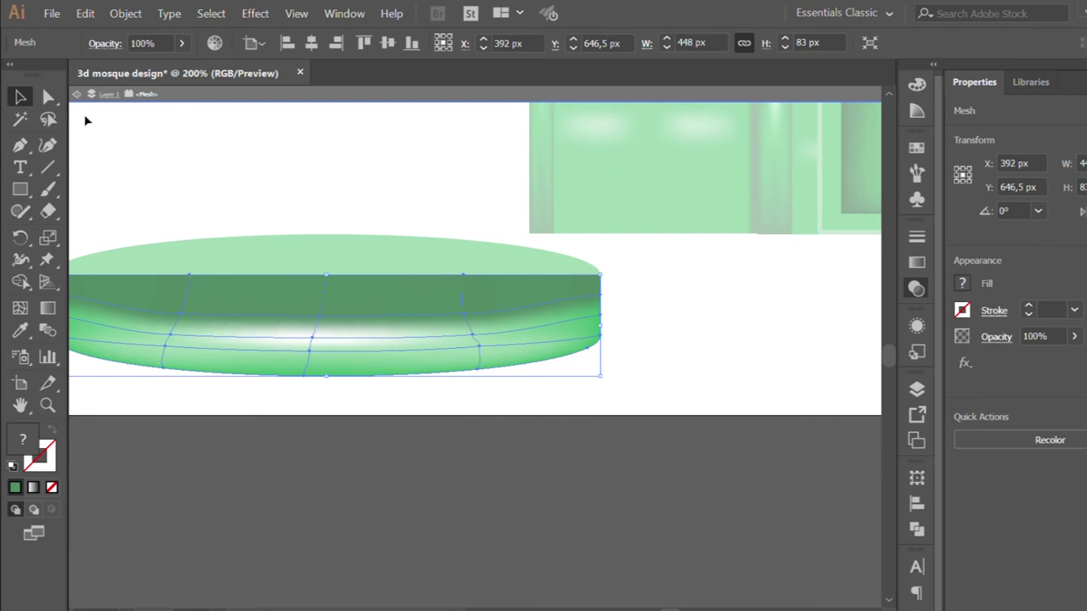
key(a)
click(317, 320)
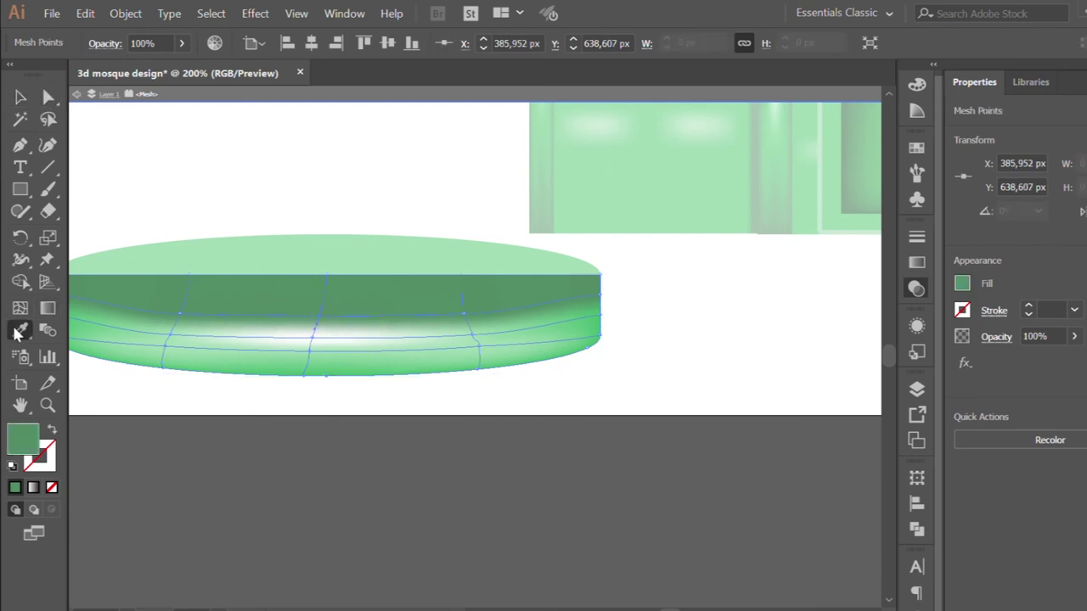
click(308, 352)
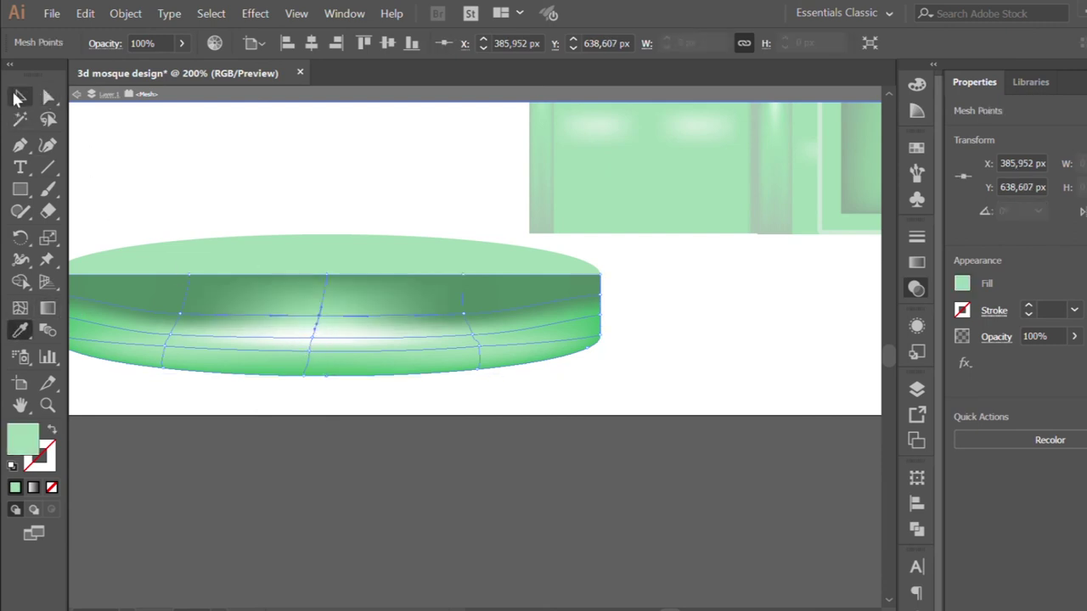
click(19, 98)
click(174, 150)
key(ctrl+minus)
Re-isolate the platform mesh and inspect points near the tower's lower-left corner
scroll(178, 158, up, 2)
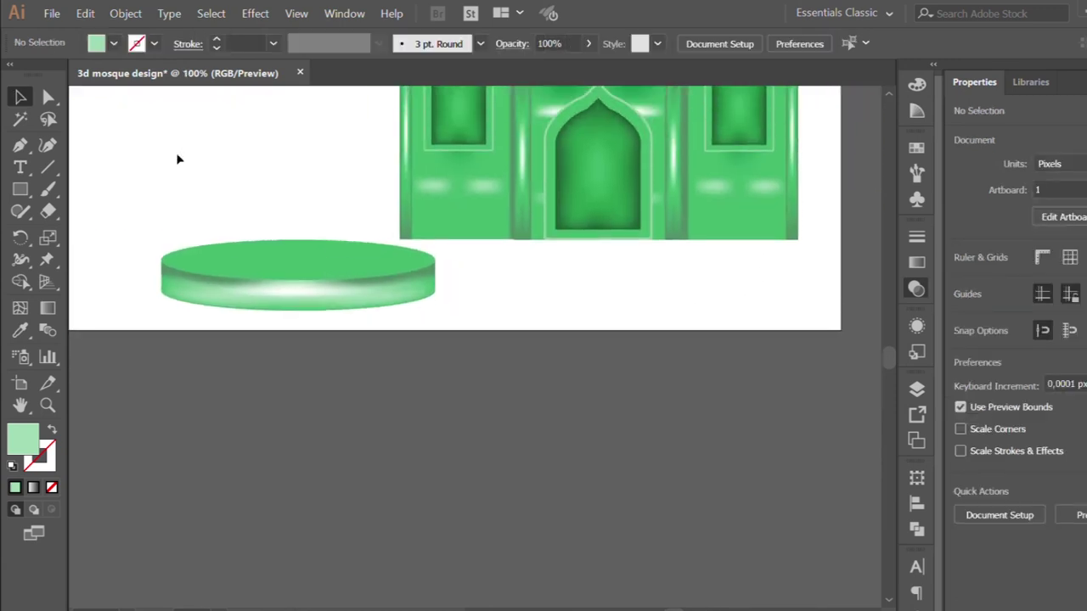
scroll(178, 159, down, 1)
scroll(225, 239, up, 1)
scroll(258, 273, up, 1)
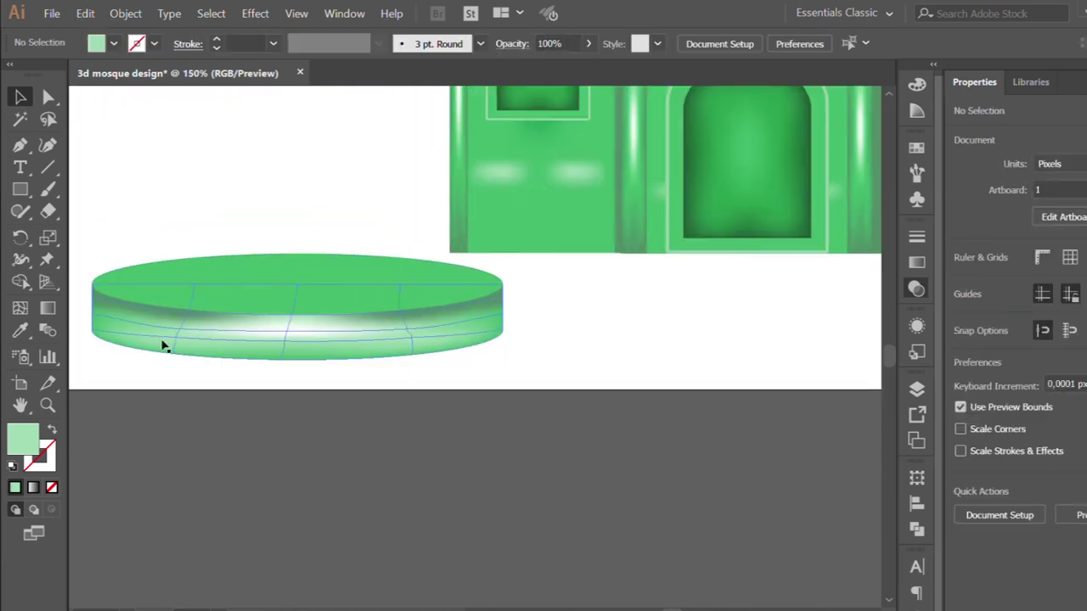
double_click(162, 340)
scroll(76, 245, up, 1)
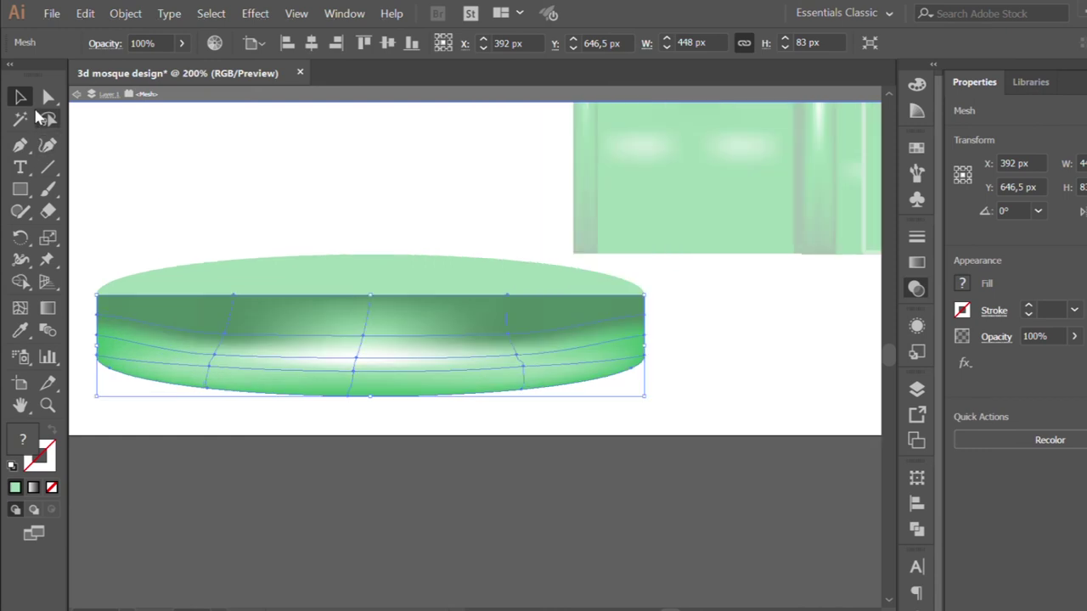
click(48, 96)
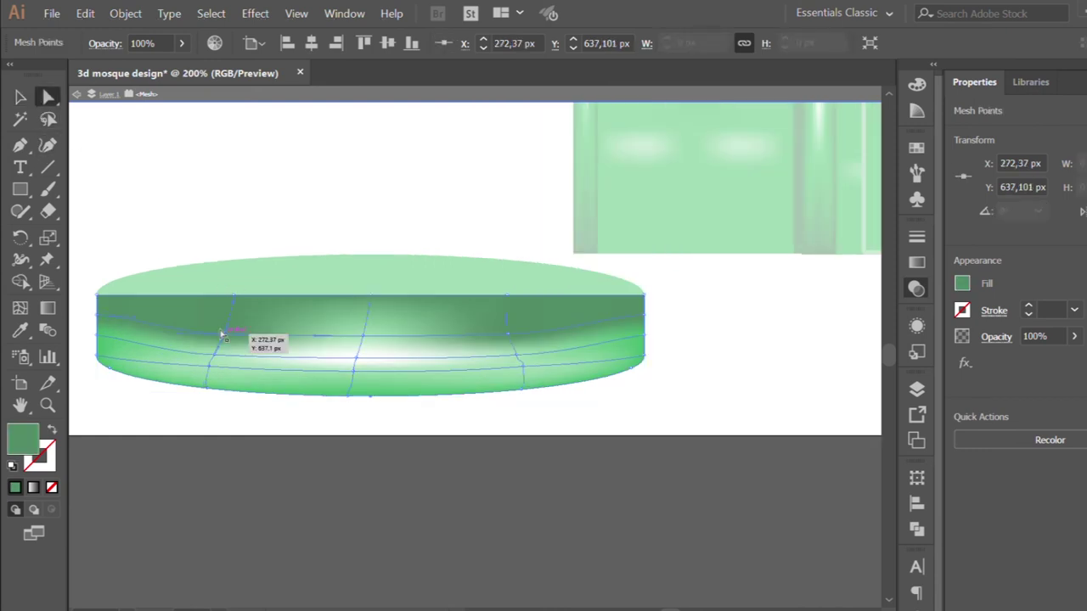
click(325, 218)
scroll(322, 222, down, 2)
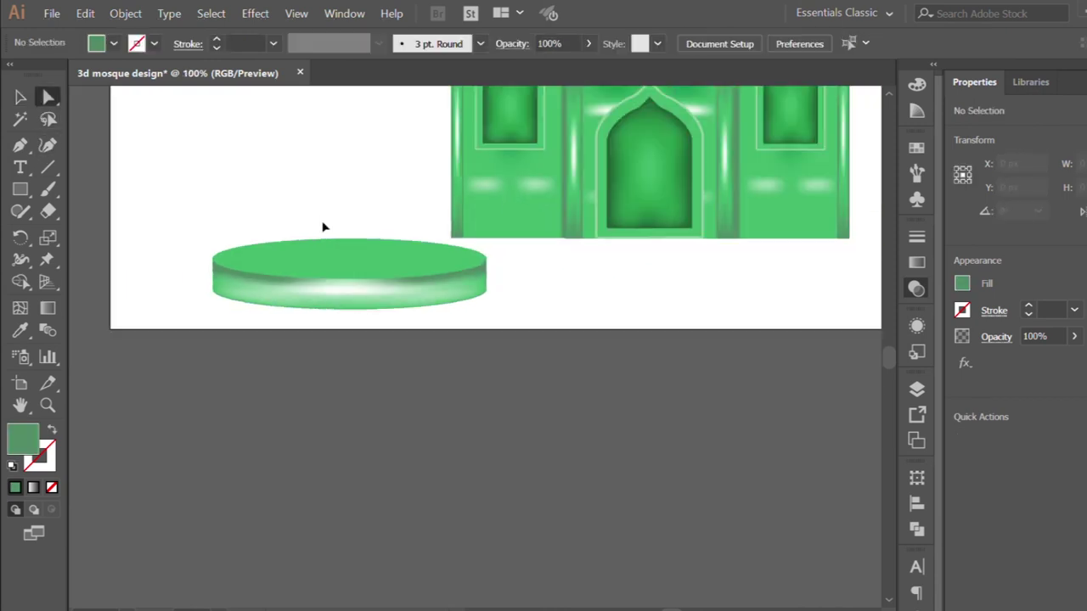
scroll(531, 215, right, 1)
scroll(396, 235, up, 1)
scroll(378, 243, up, 2)
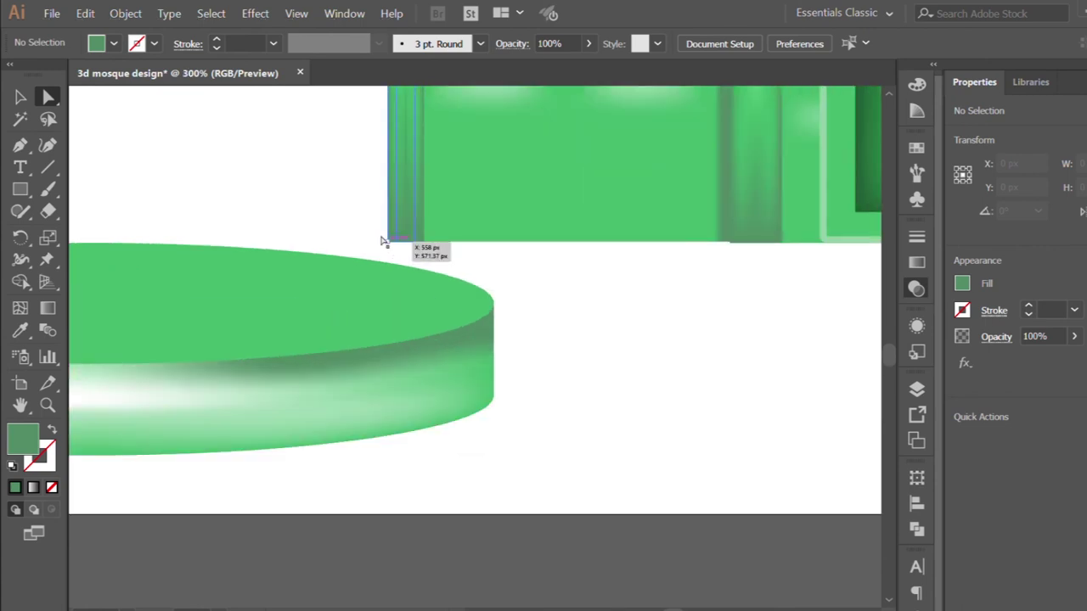
click(382, 240)
click(310, 230)
scroll(311, 230, down, 2)
scroll(311, 230, left, 2)
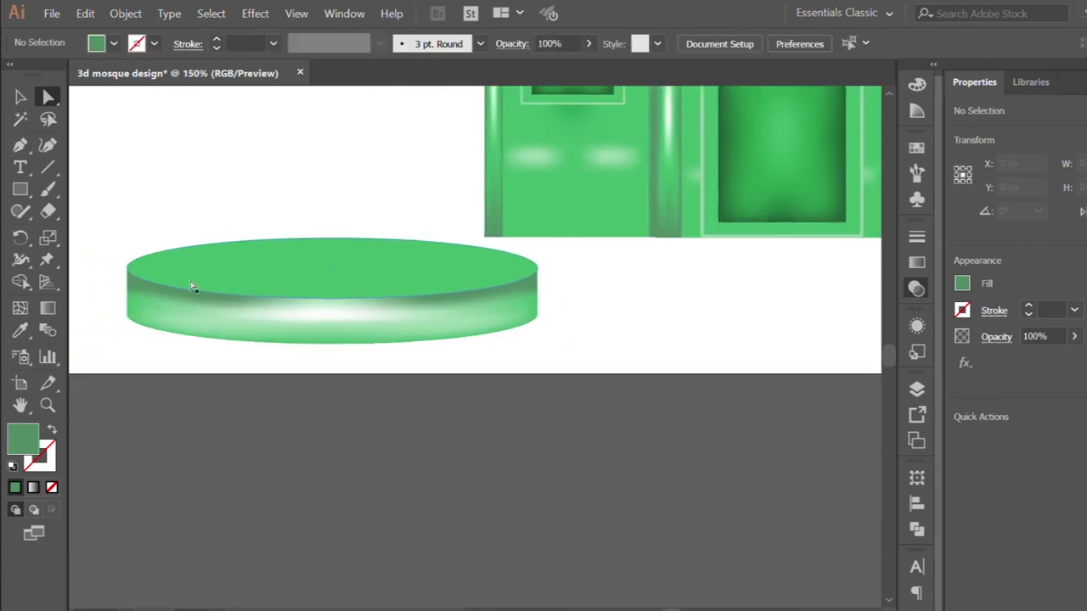
Colour the lower rows of side mesh points with the sampled green
click(21, 96)
double_click(312, 323)
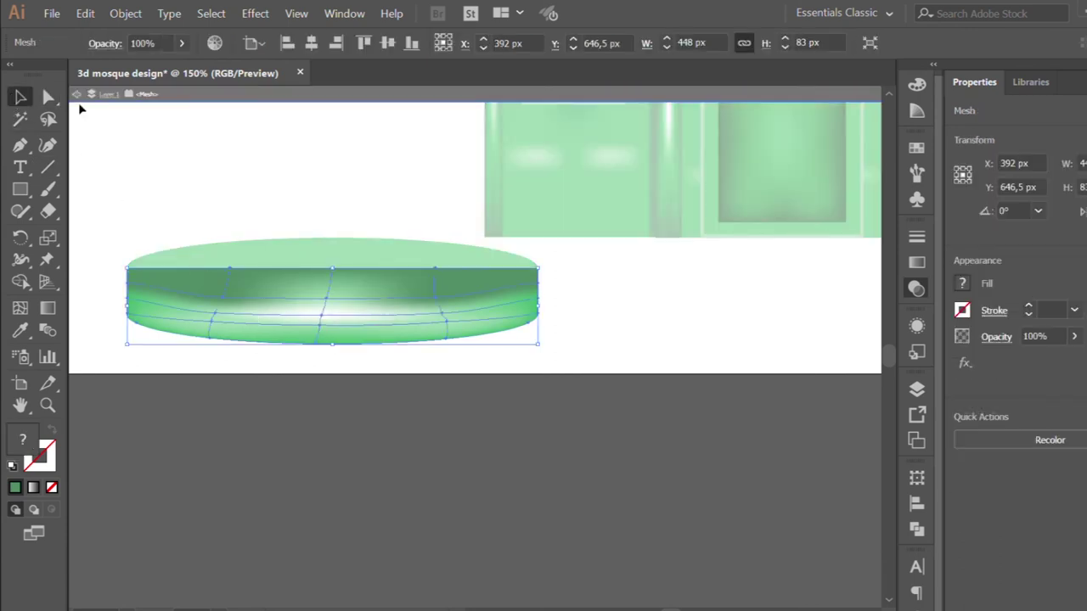
click(48, 96)
drag(132, 331, 182, 357)
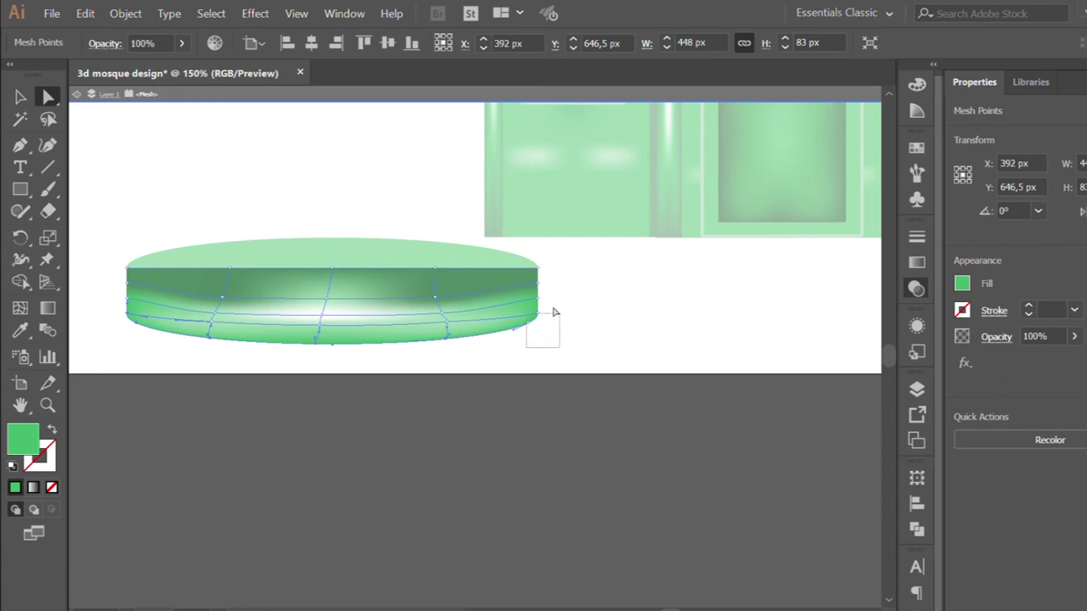
click(20, 330)
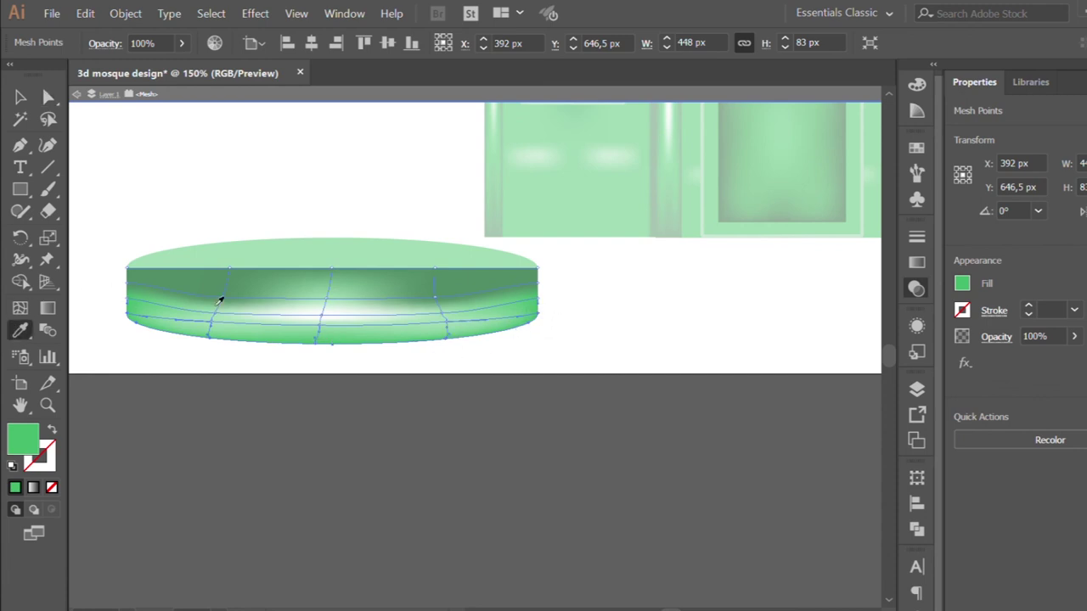
click(220, 326)
Apply the sampled green to more mesh points along the side's left and lower edge
click(47, 97)
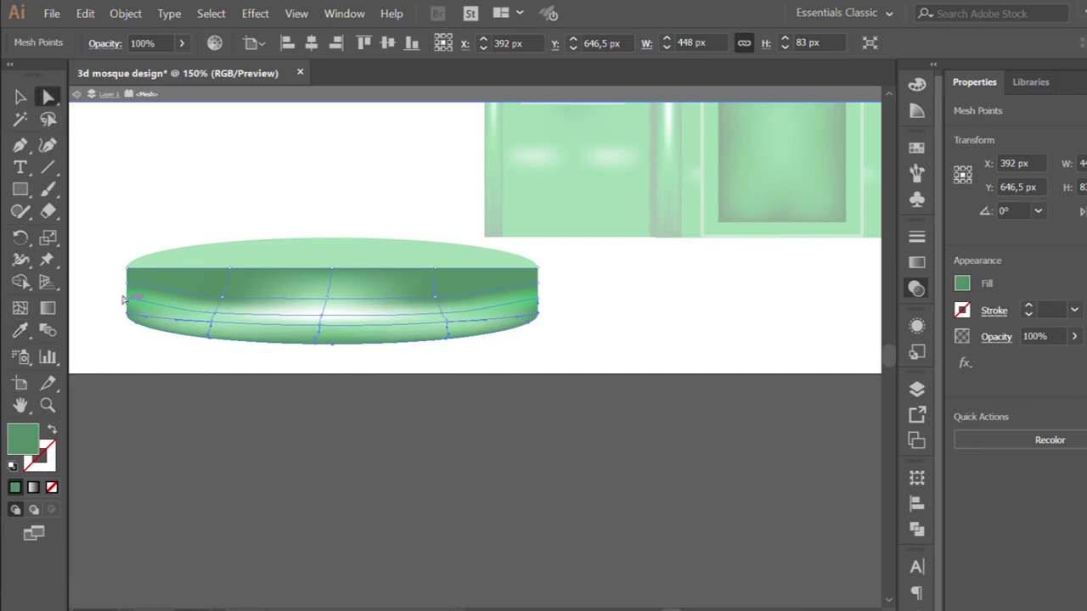
click(123, 299)
click(208, 321)
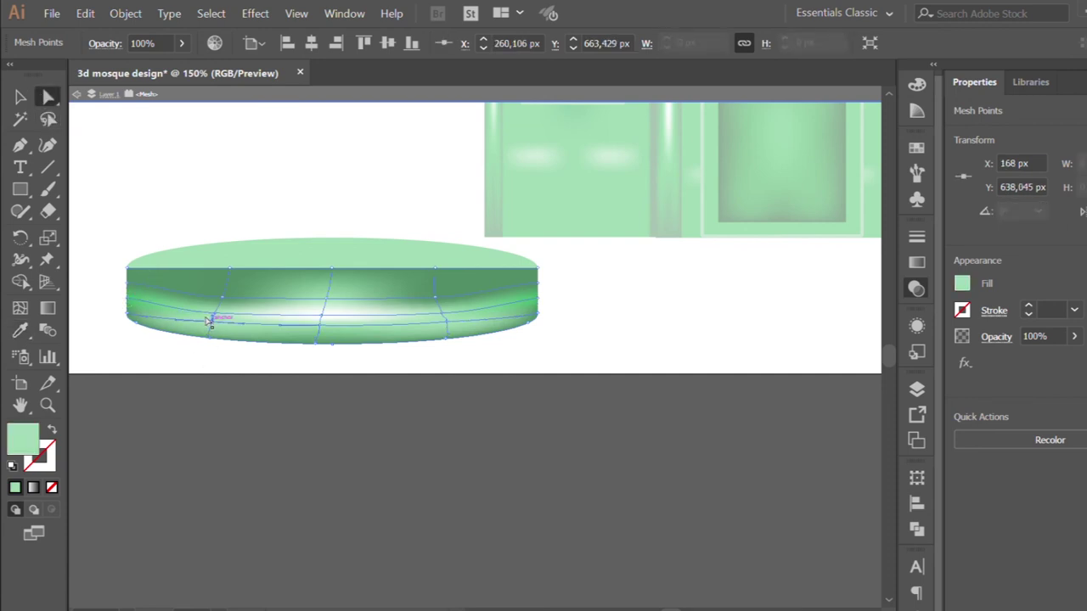
shift+click(443, 320)
key(i)
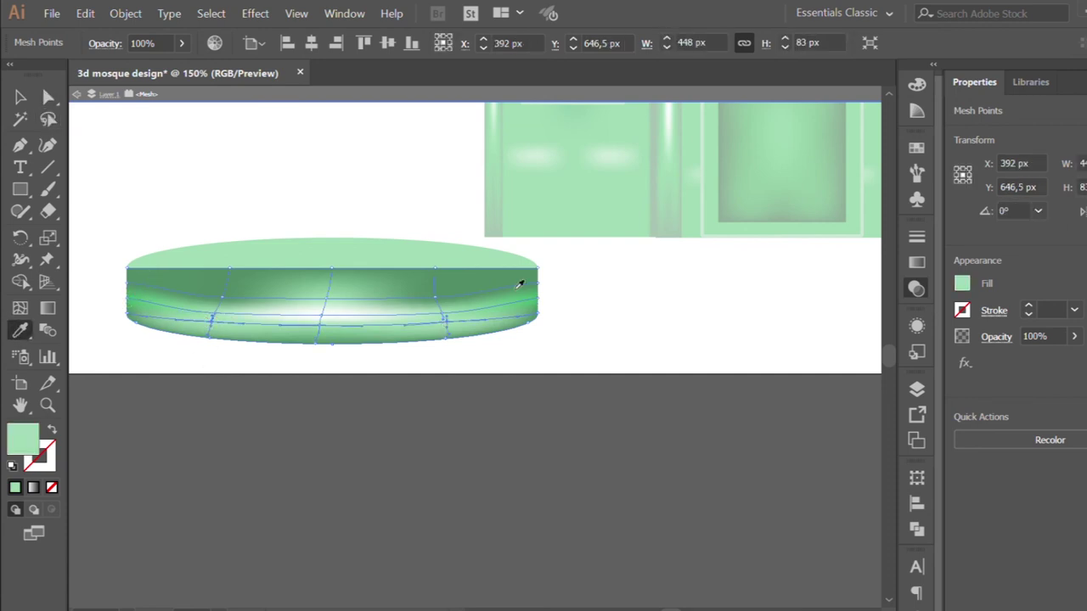
scroll(488, 268, up, 3)
click(524, 189)
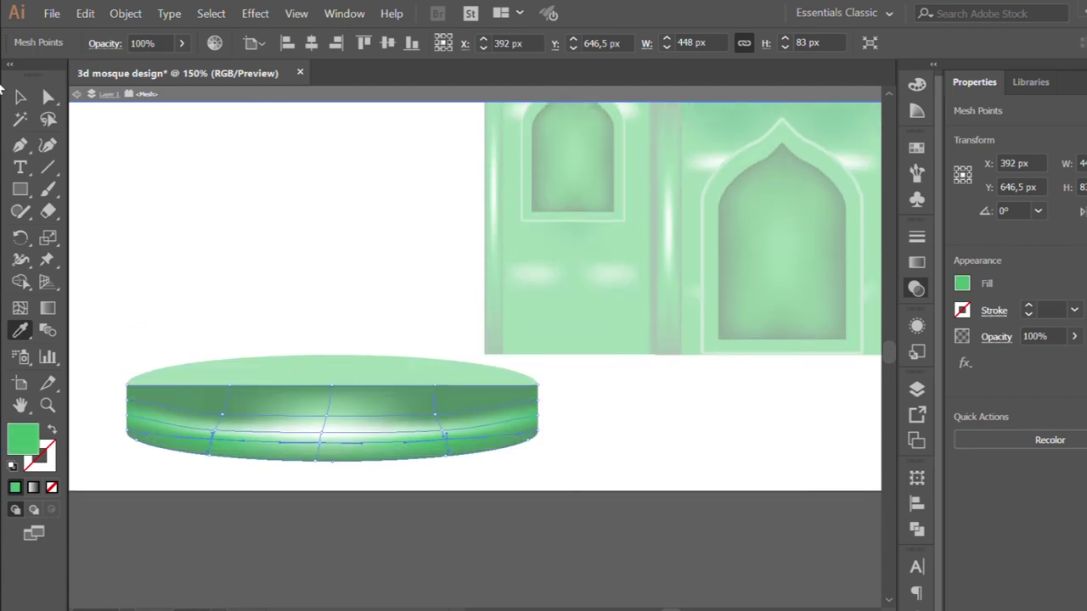
key(v)
double_click(226, 203)
Give three more side mesh points the sampled green and exit isolation mode
scroll(229, 213, down, 2)
scroll(238, 250, down, 2)
scroll(254, 306, up, 2)
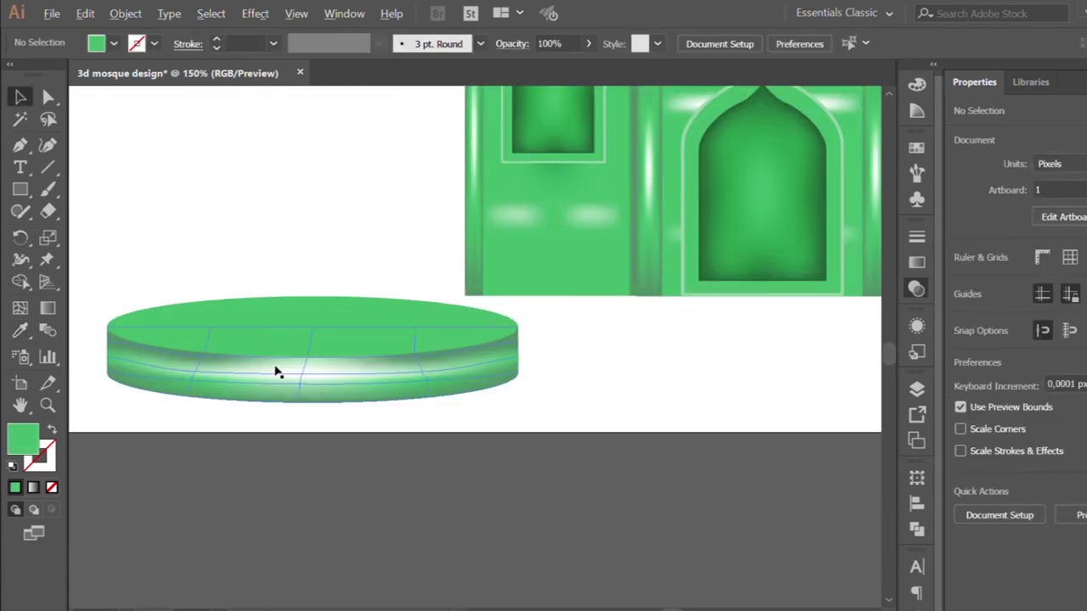
scroll(280, 371, up, 1)
double_click(277, 374)
key(a)
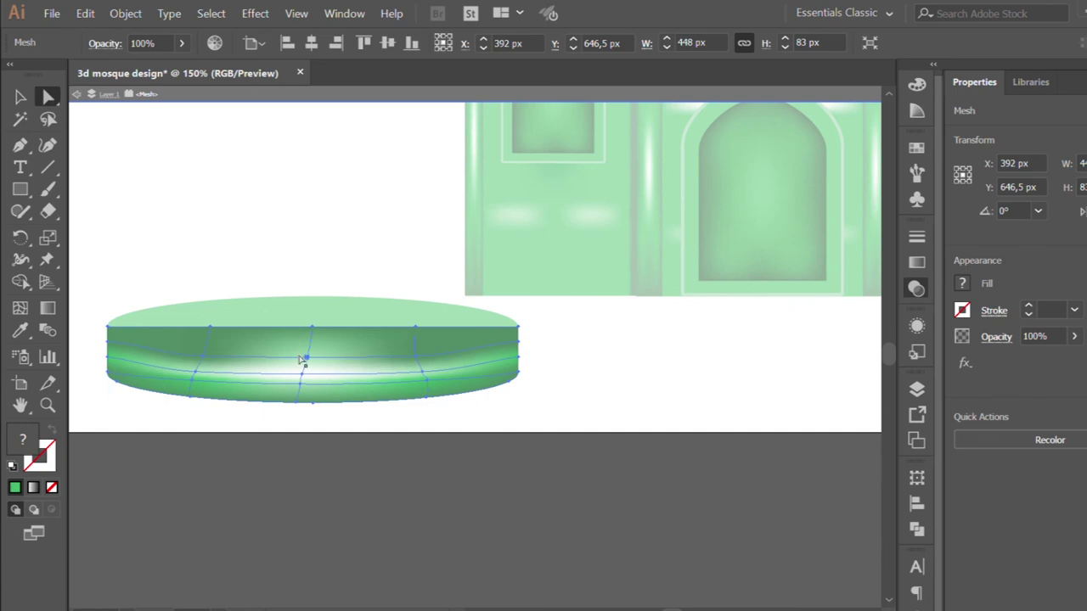
click(303, 360)
shift+click(230, 363)
shift+click(413, 355)
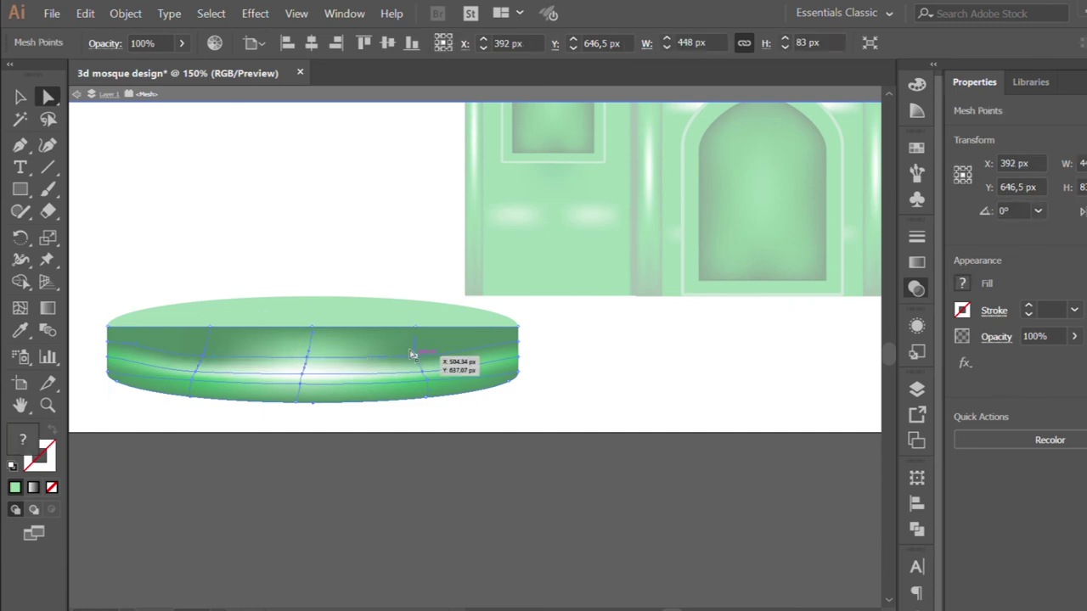
key(i)
click(190, 380)
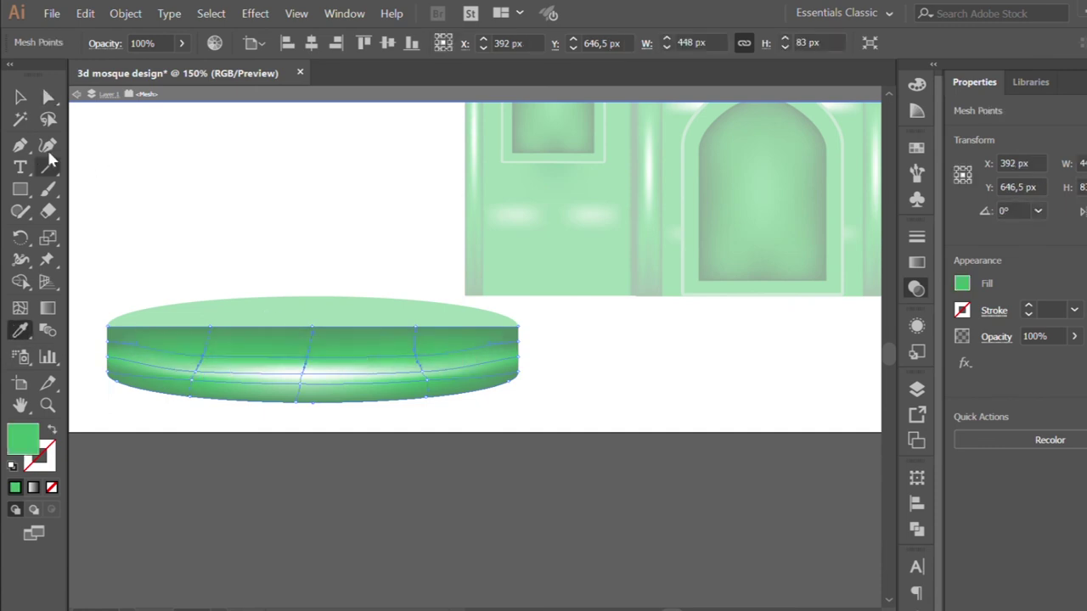
click(21, 96)
click(225, 201)
double_click(228, 203)
key(ctrl+minus)
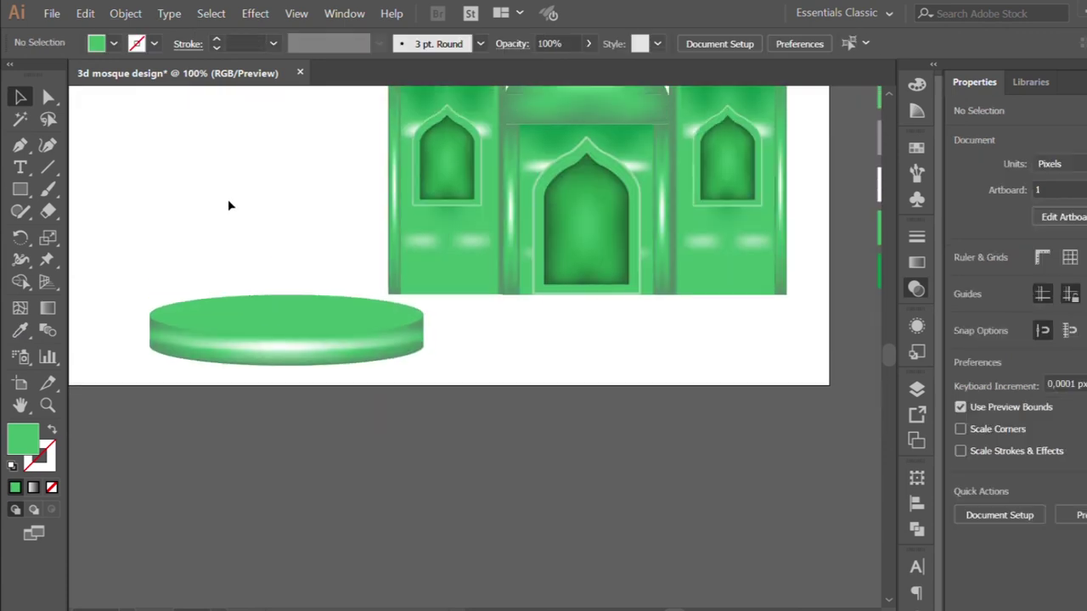
key(ctrl+plus)
key(ctrl+plus)
Fill the top ellipse with a white-to-green radial gradient, flattened, widened and nudged lower
click(225, 323)
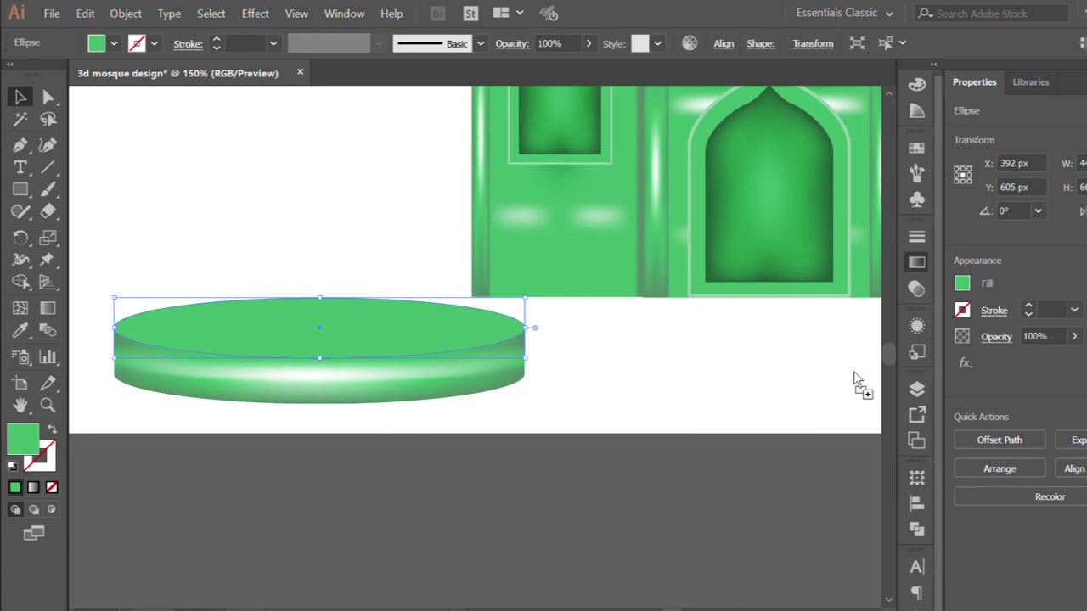
key(period)
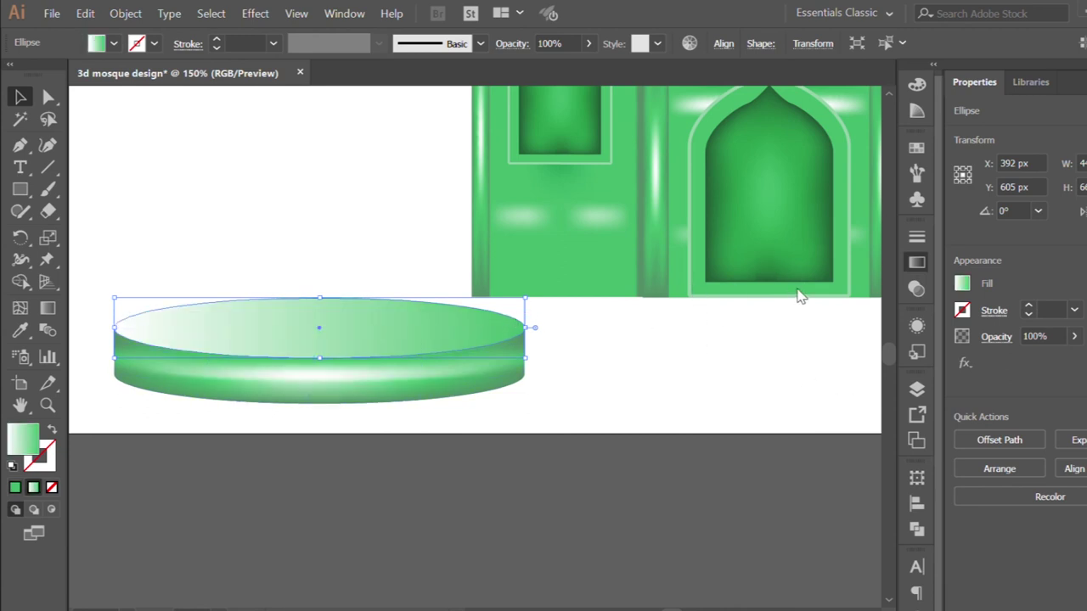
click(45, 307)
mouse_move(316, 328)
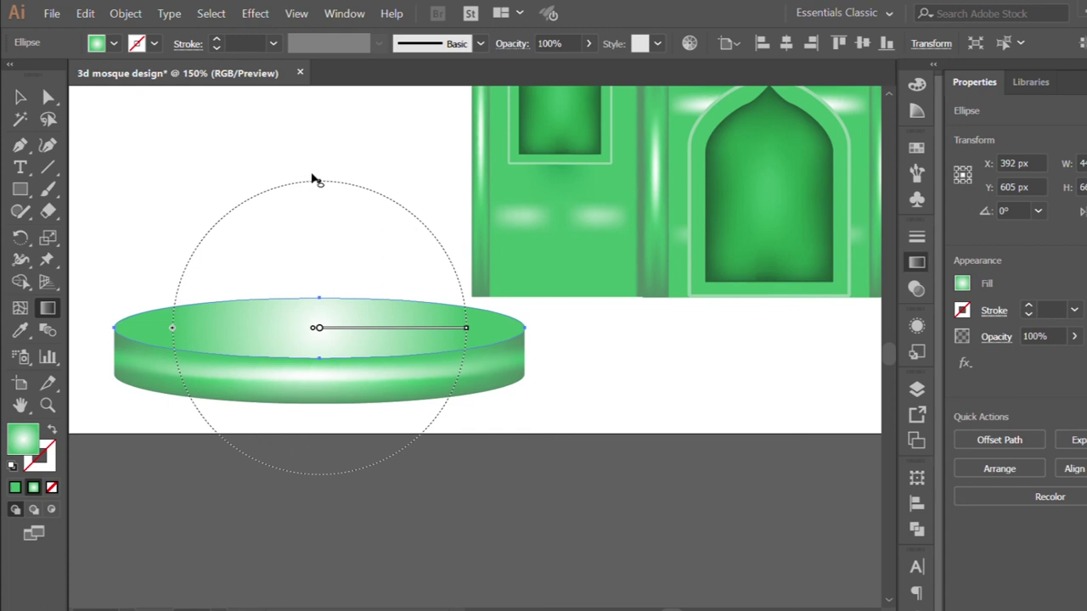
drag(318, 181, 314, 310)
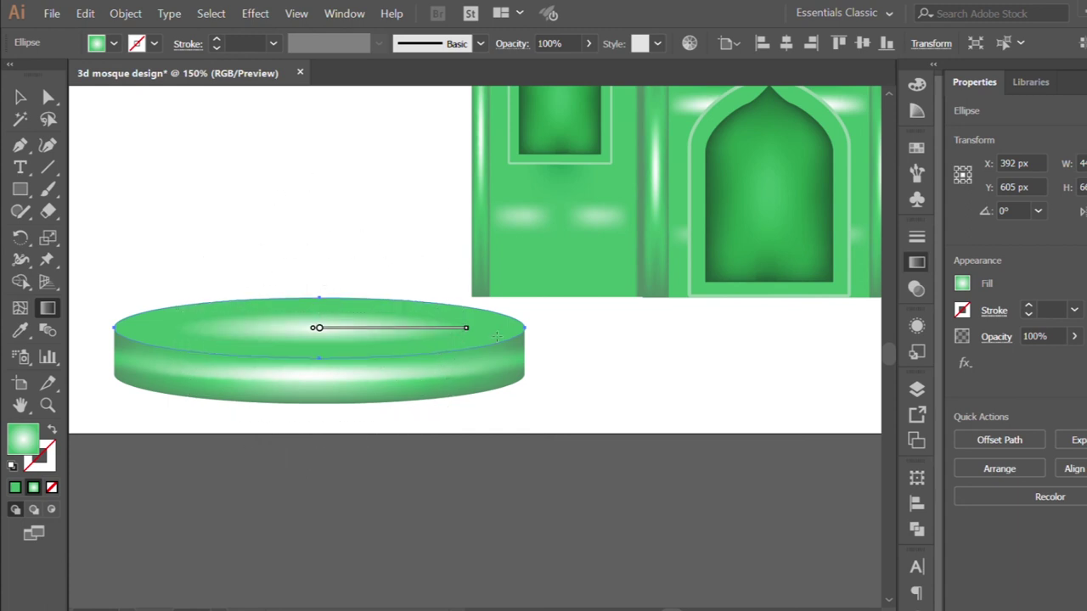
drag(315, 303, 316, 297)
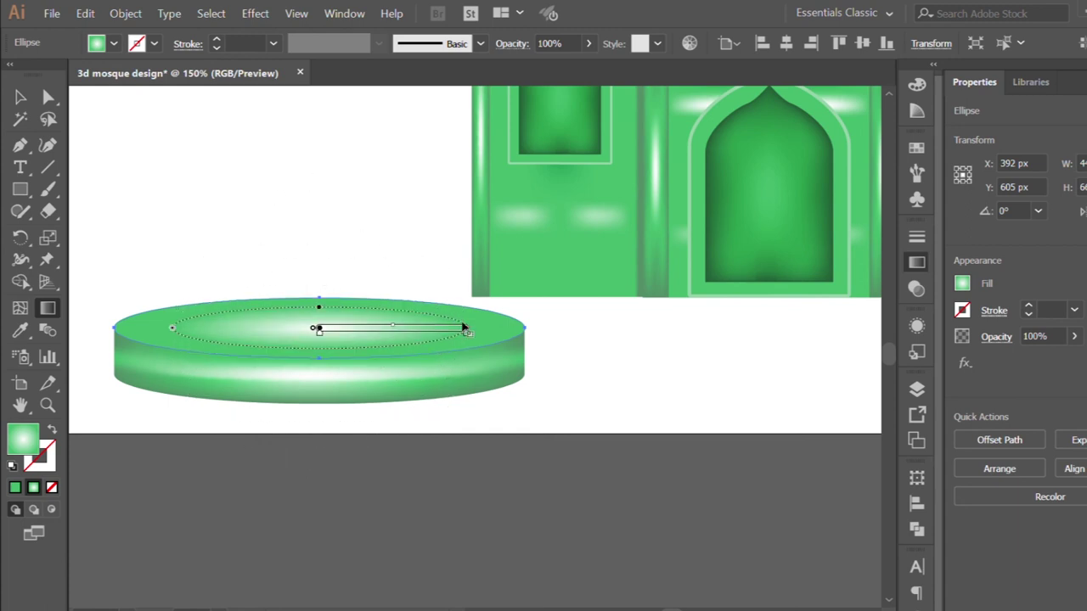
drag(466, 326, 514, 327)
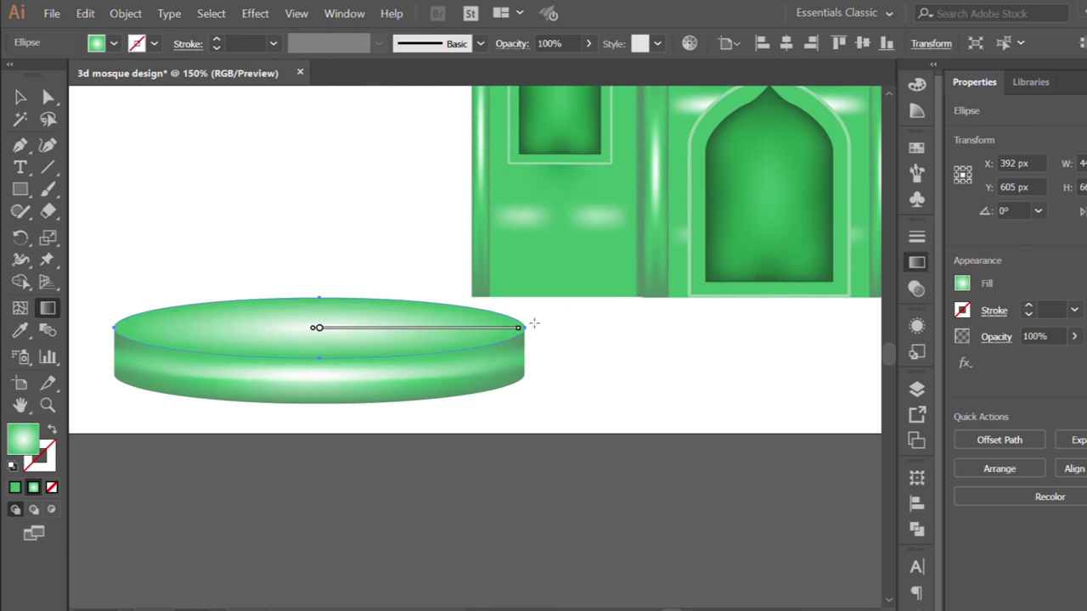
key(ctrl+z)
key(ctrl+z)
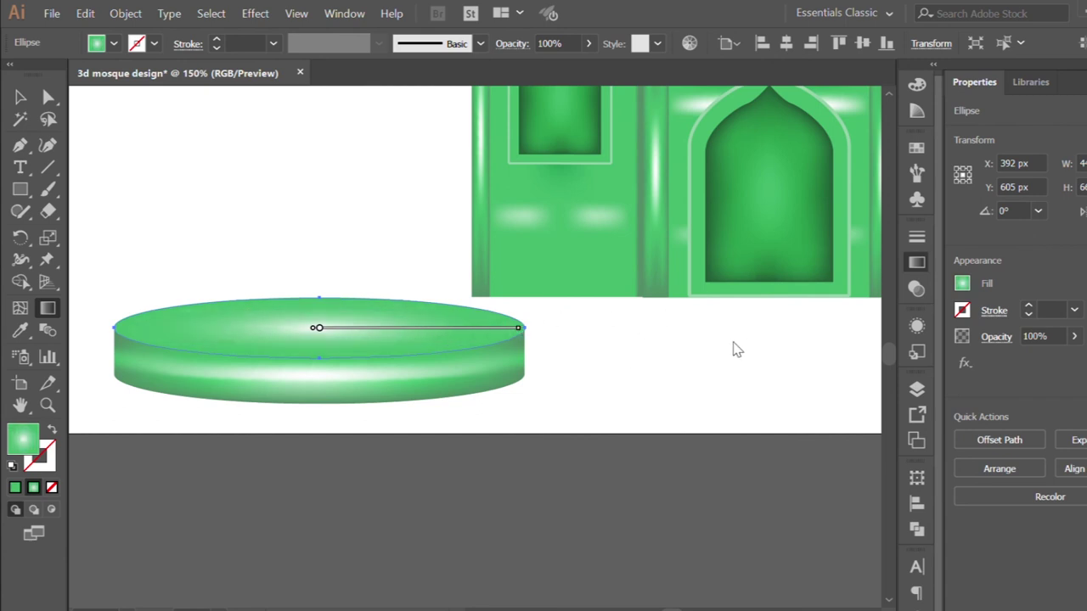
key(ctrl+shift+z)
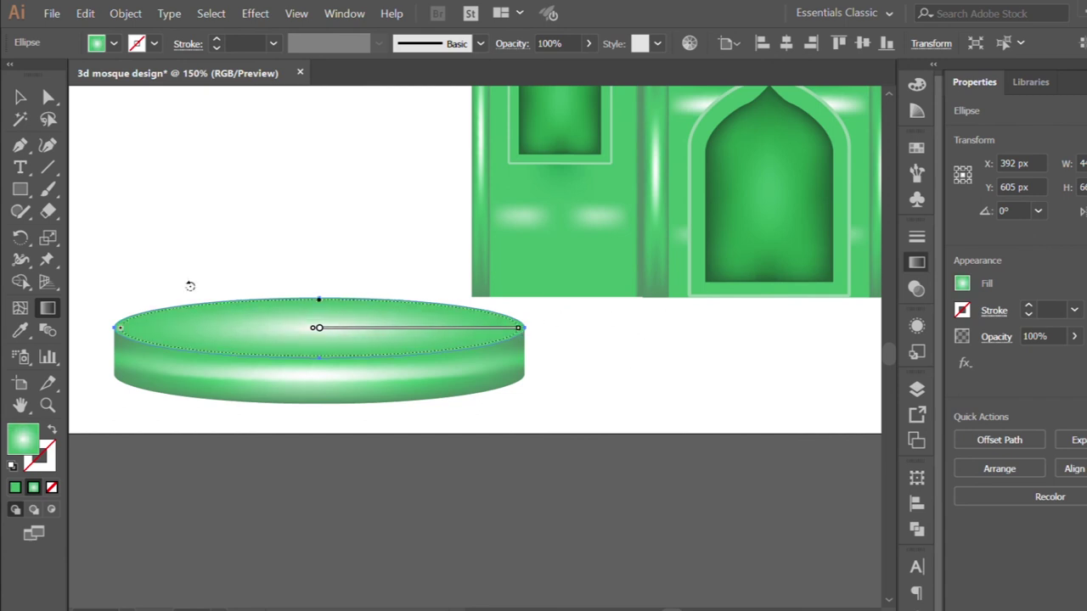
drag(345, 327, 344, 320)
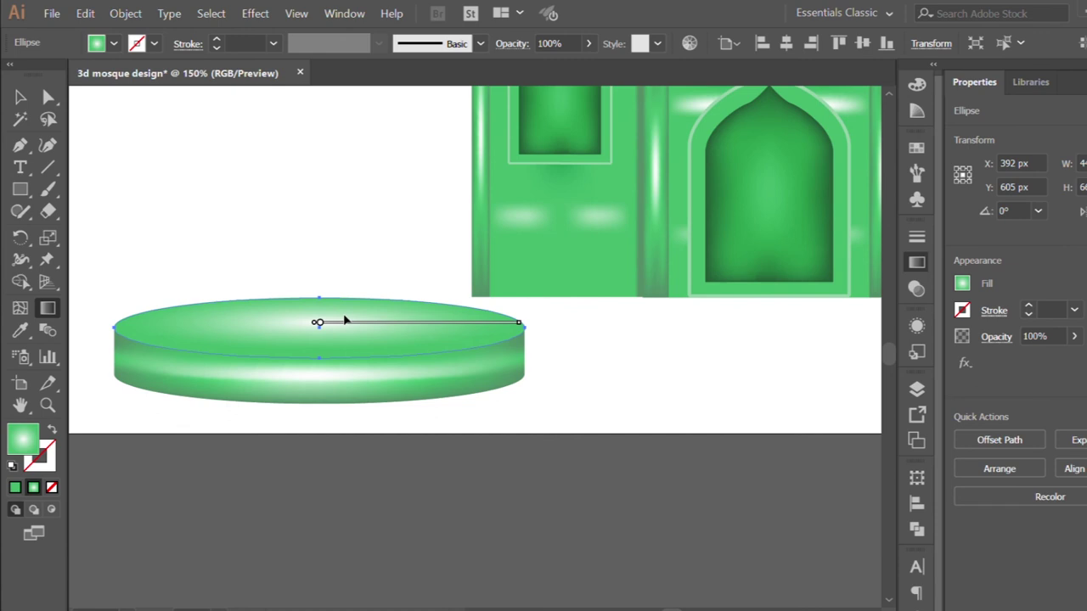
key(v)
click(243, 230)
key(ctrl+minus)
key(ctrl+minus)
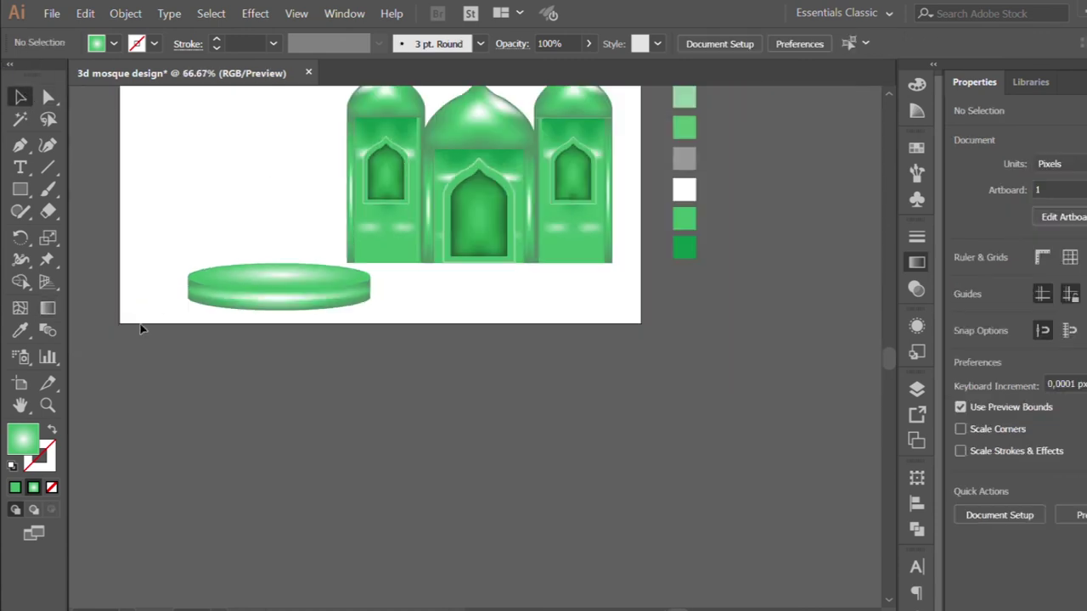
Marquee-select all the base pieces and group them with Ctrl+G
scroll(245, 362, up, 2)
mouse_move(244, 362)
mouse_down()
mouse_move(291, 321)
mouse_move(477, 328)
mouse_move(470, 314)
mouse_up()
key(ctrl+g)
click(236, 258)
Shrink the base group proportionally and move it beneath the mosque
scroll(235, 258, down, 1)
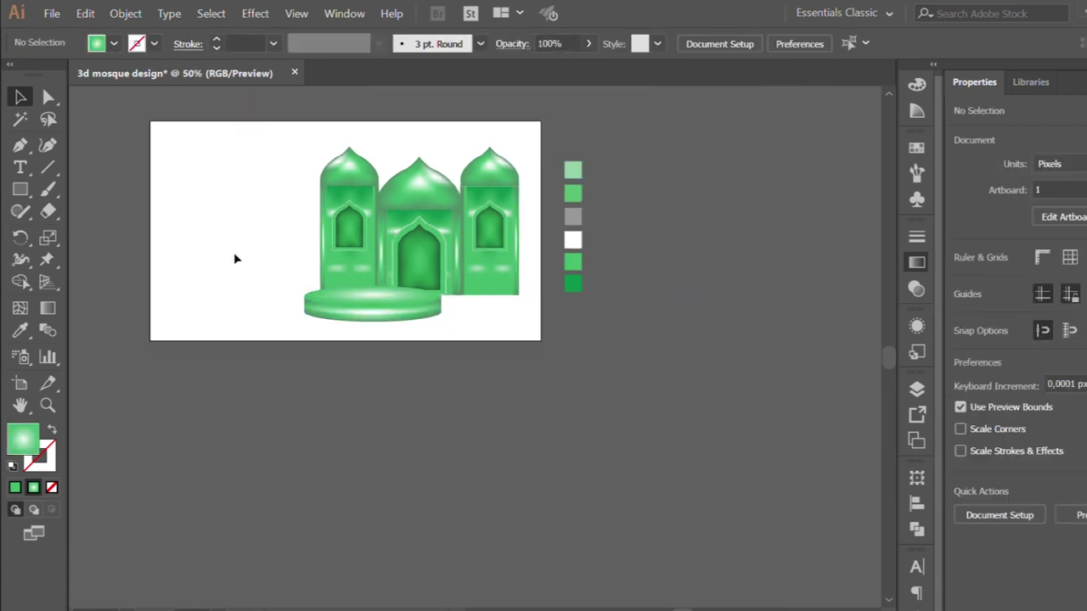
scroll(388, 297, up, 2)
click(392, 328)
drag(490, 310, 418, 312)
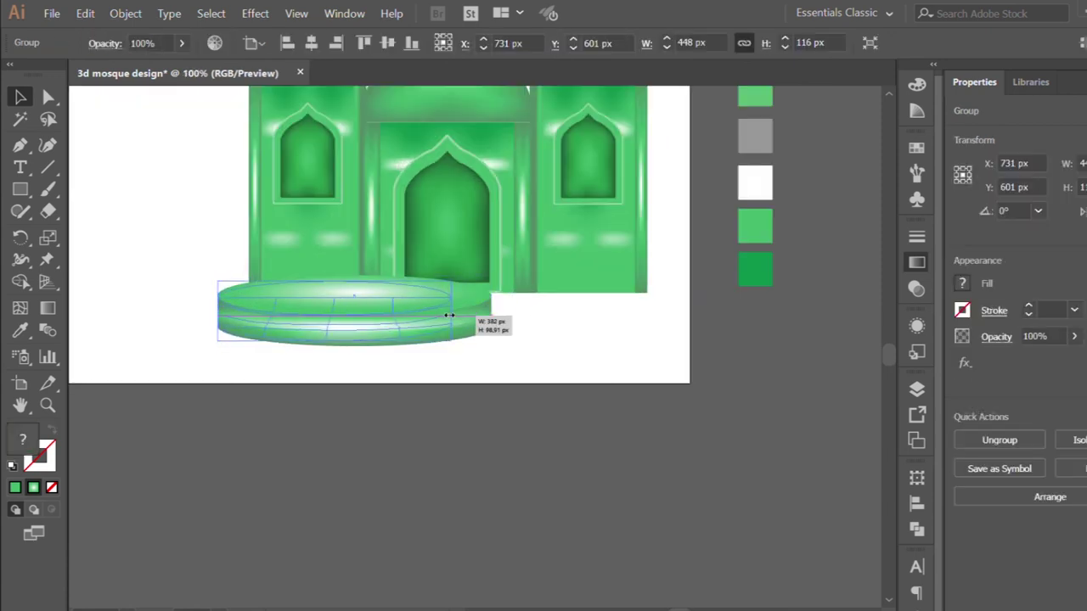
drag(325, 322, 498, 311)
click(461, 364)
Enlarge the base to about 410 px wide and raise it under the central hall
scroll(355, 371, down, 2)
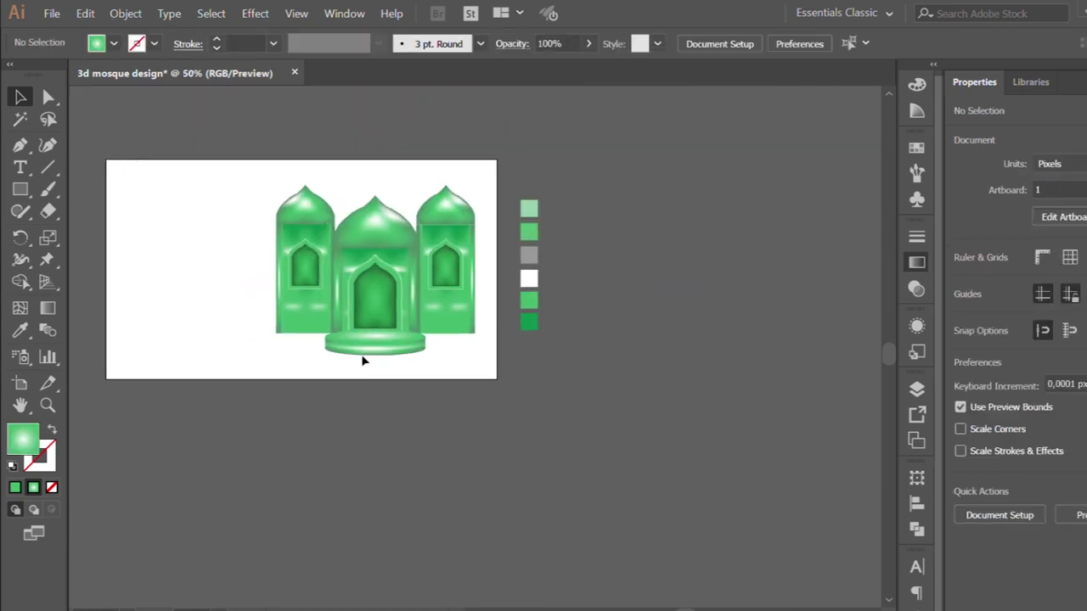
scroll(362, 364, up, 2)
click(388, 323)
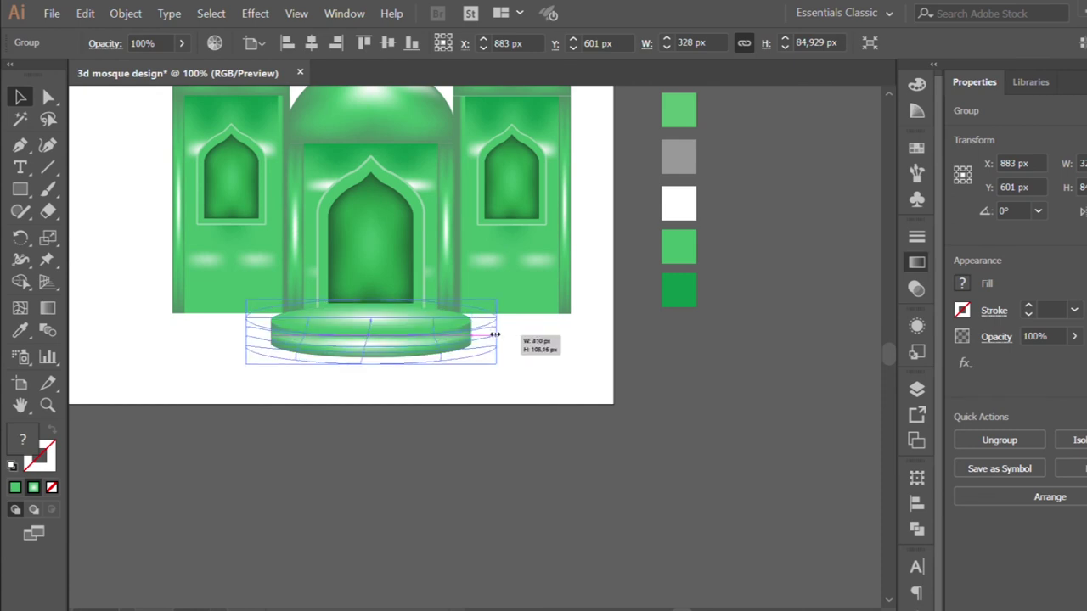
drag(472, 329, 532, 335)
click(533, 336)
scroll(365, 323, up, 1)
drag(359, 303, 367, 323)
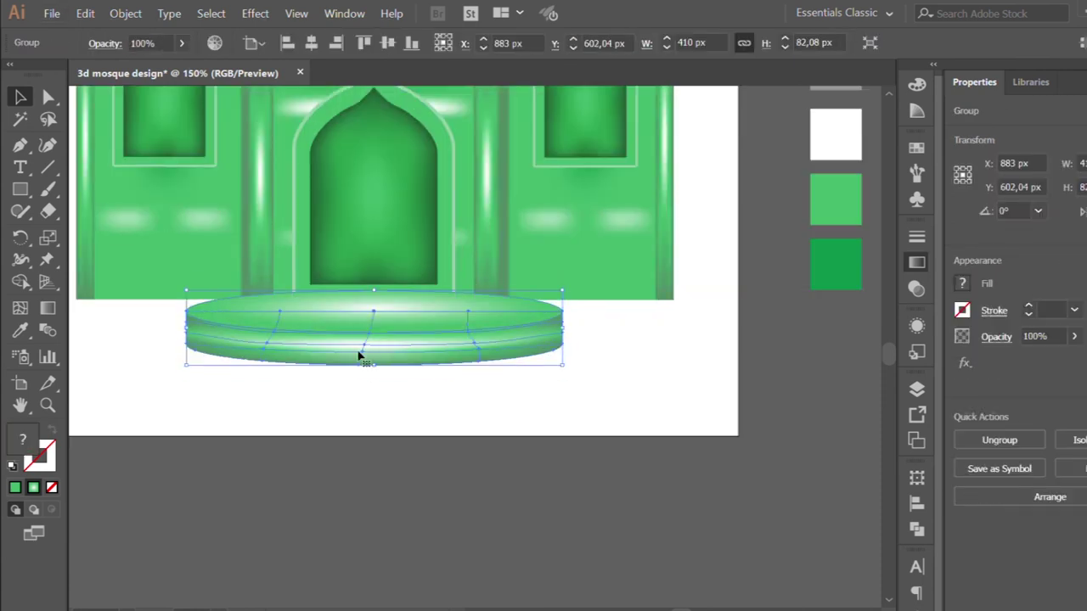
click(333, 396)
Select the whole mosque together with its base
scroll(333, 396, down, 2)
scroll(333, 396, down, 1)
drag(237, 177, 497, 400)
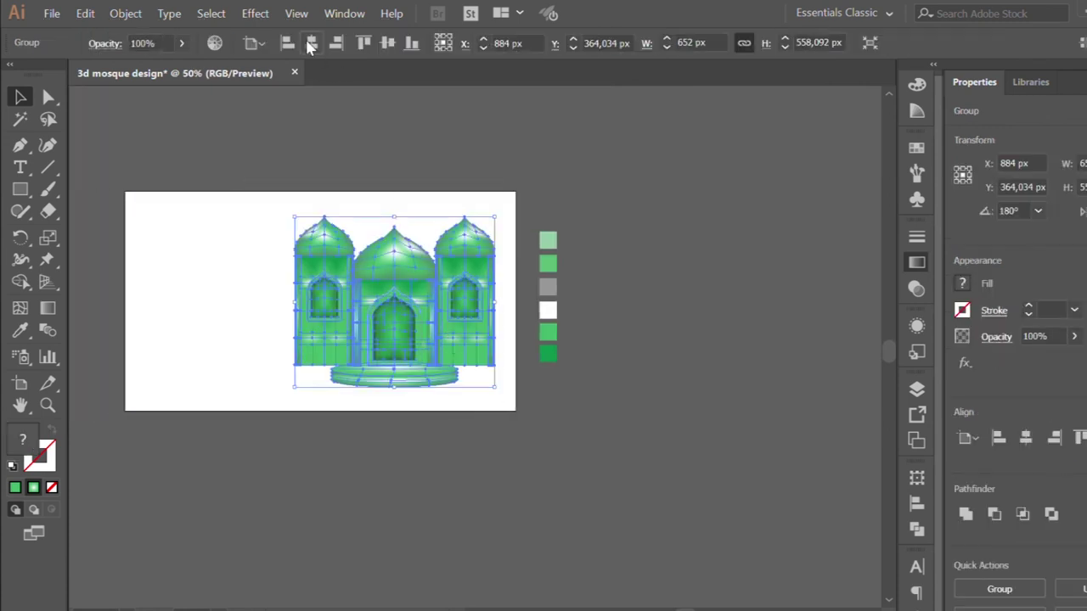
Horizontally centre the mosque and base on the artboard at about X 640 px
click(383, 42)
click(398, 165)
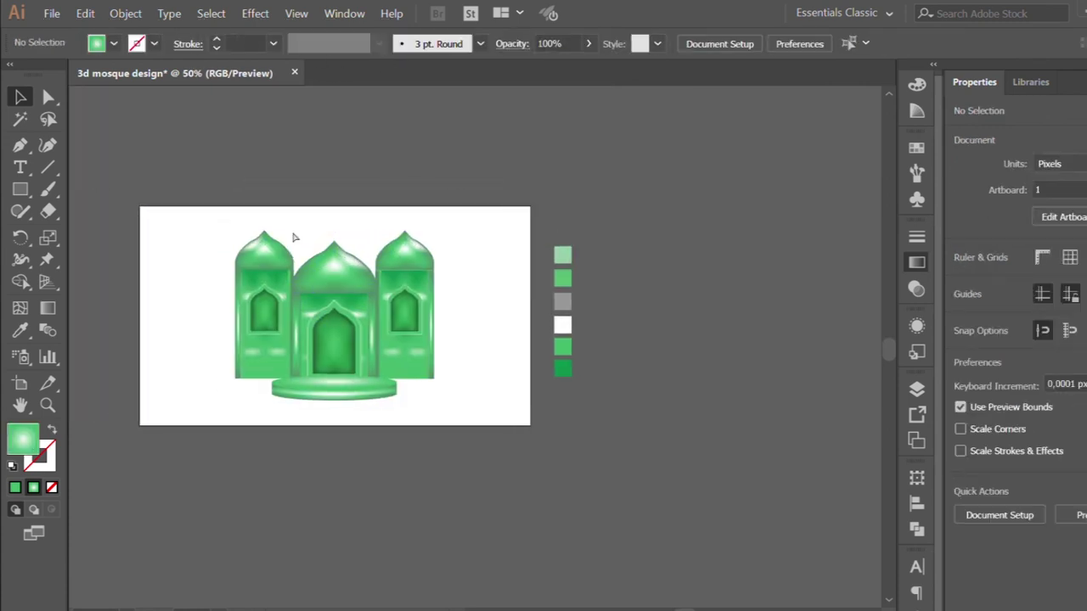
scroll(233, 274, up, 1)
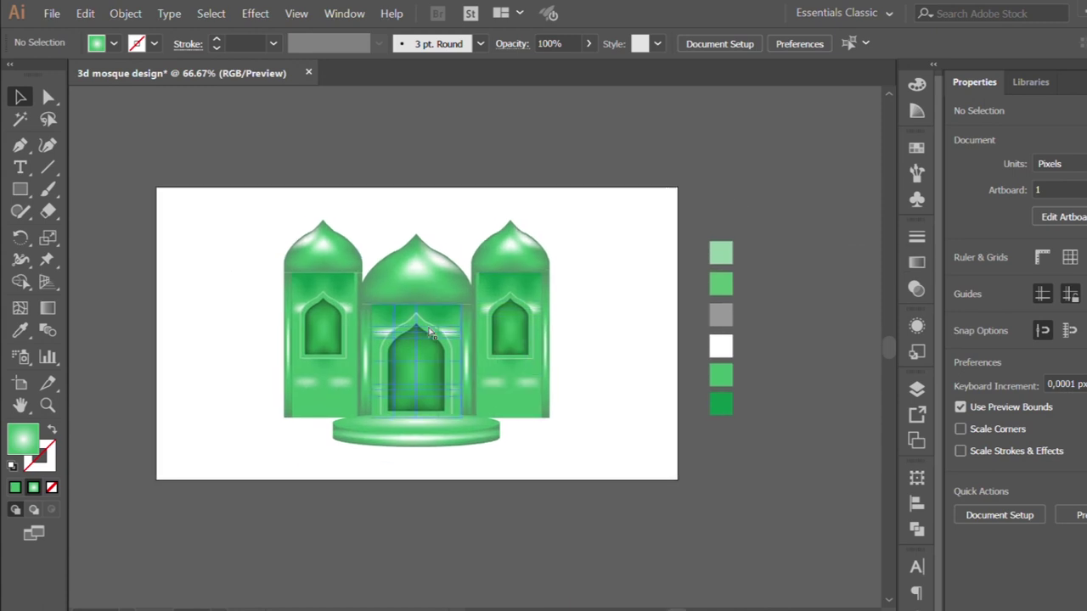
scroll(297, 297, up, 1)
scroll(297, 298, down, 1)
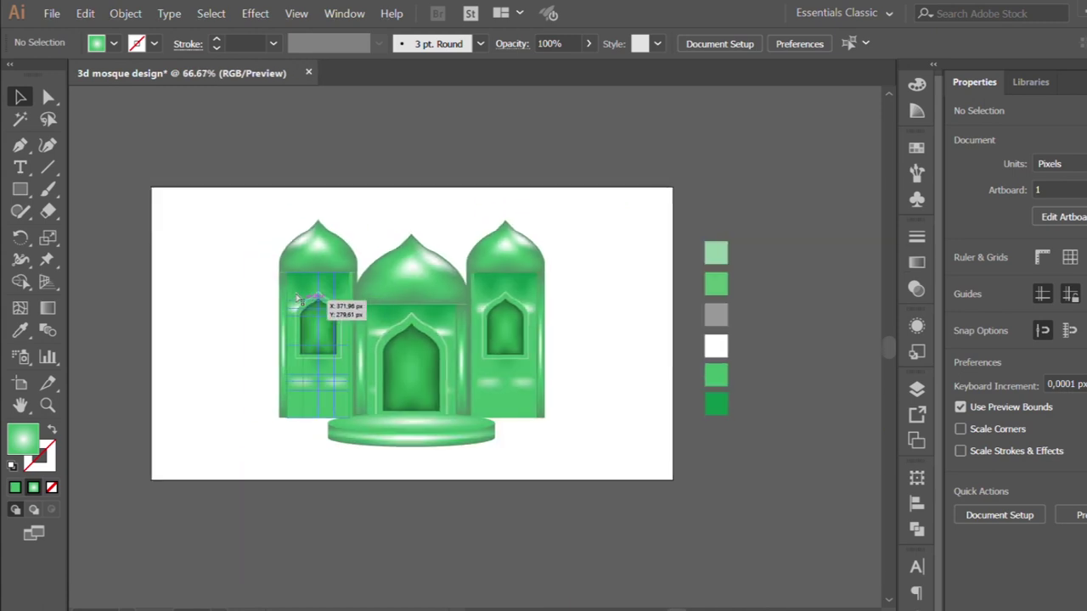
Enter isolation mode on the mosque group to inspect its parts, then exit
double_click(413, 426)
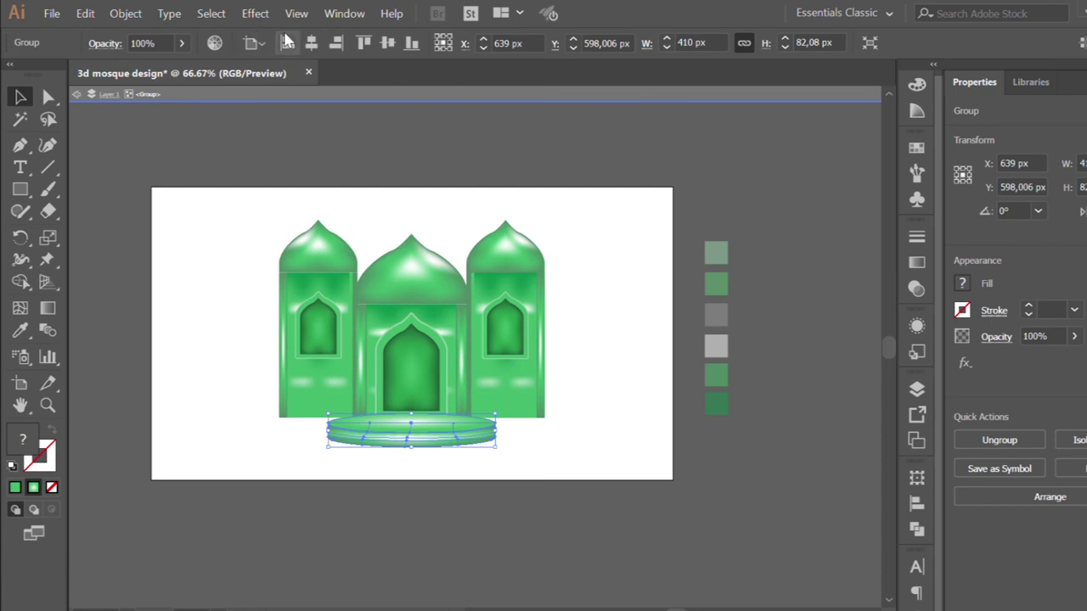
click(416, 274)
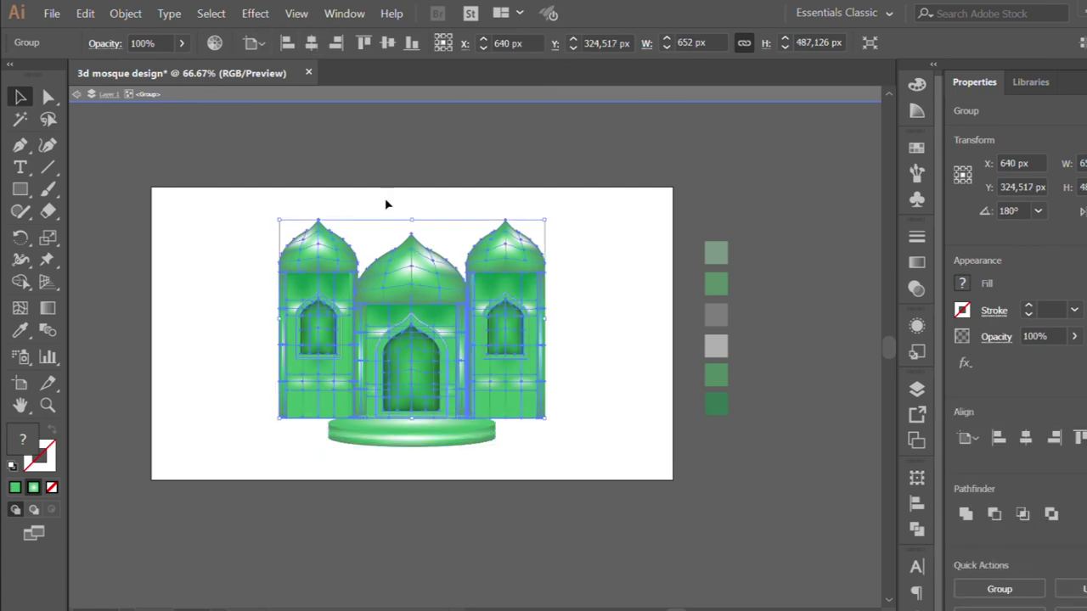
double_click(373, 140)
scroll(251, 123, up, 1)
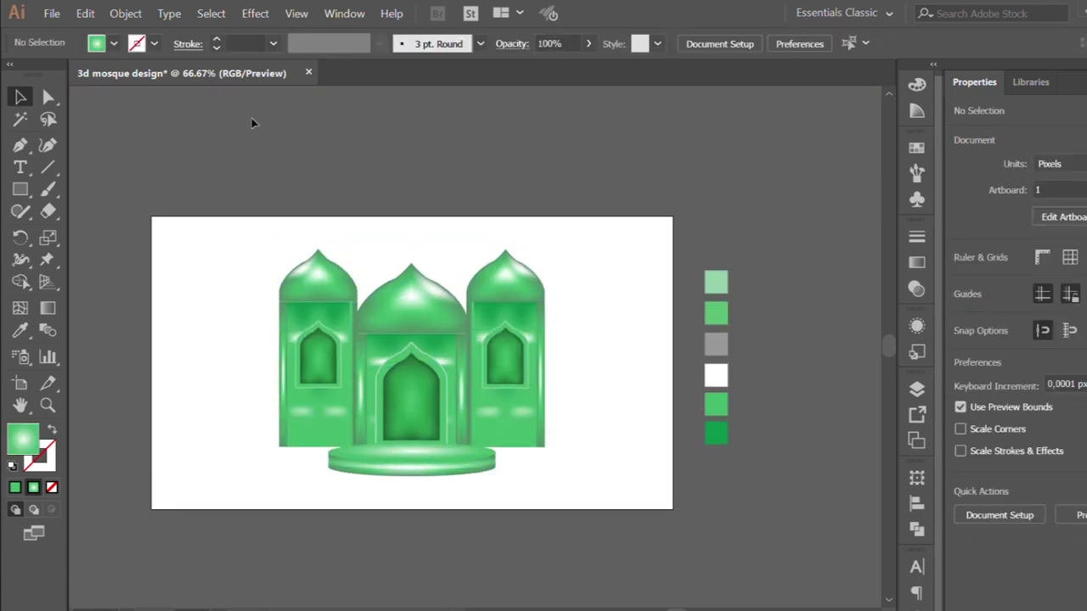